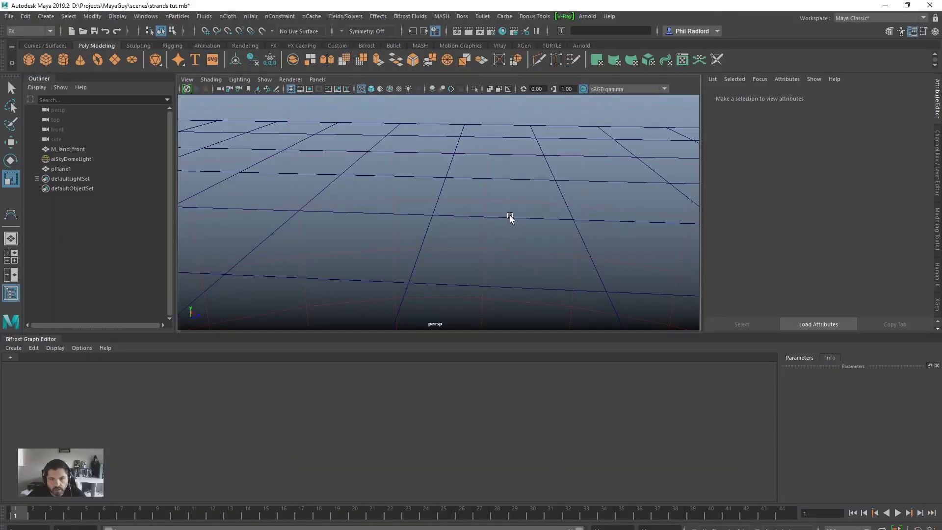
Step: Tilt the perspective view and select M_land_front to load its mesh attributes
left_click_drag(511, 217, 481, 223, "alt")
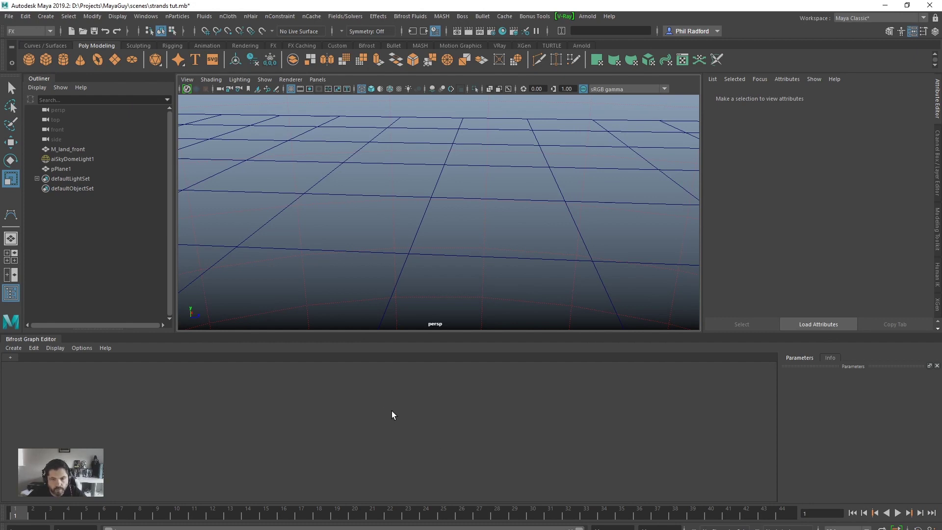
left_click_drag(435, 272, 431, 273, "alt")
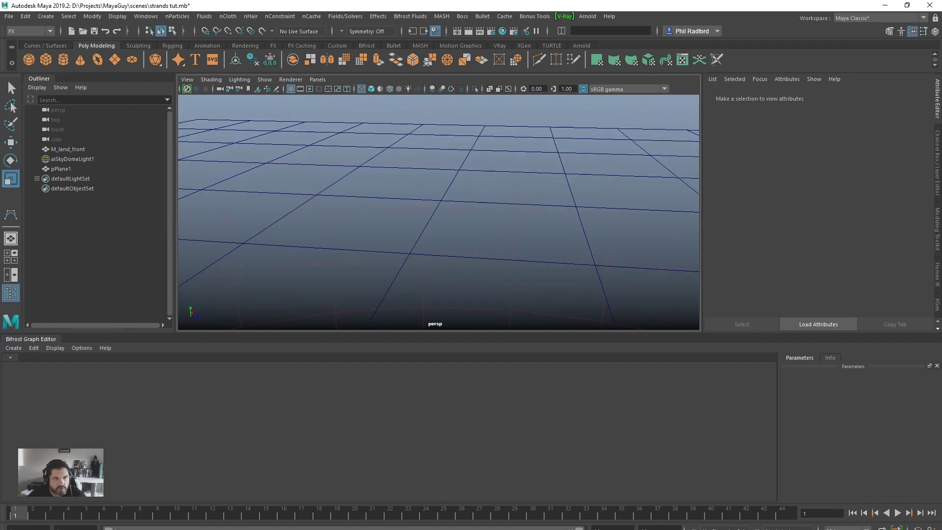
left_click(73, 149)
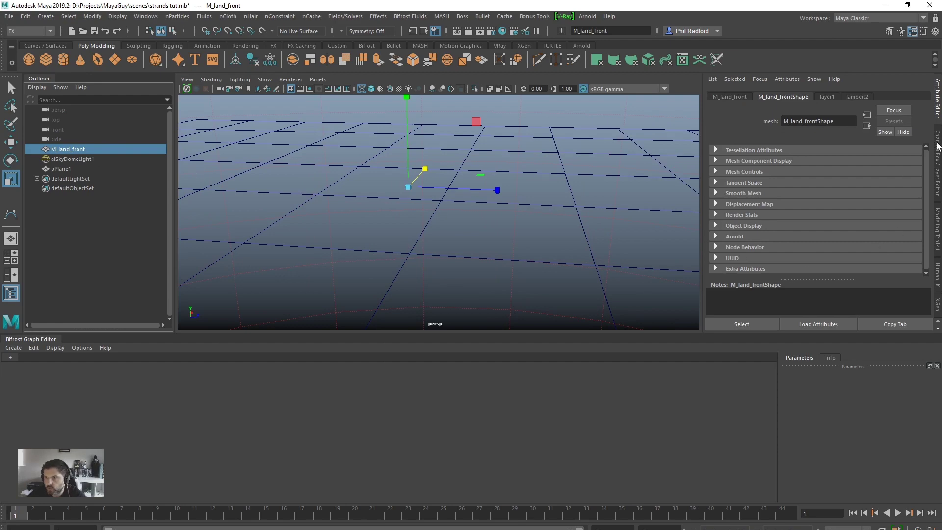
Step: Make layer1 visible and orbit the globe toward Arabia, India and Europe
left_click(937, 162)
left_click(814, 298)
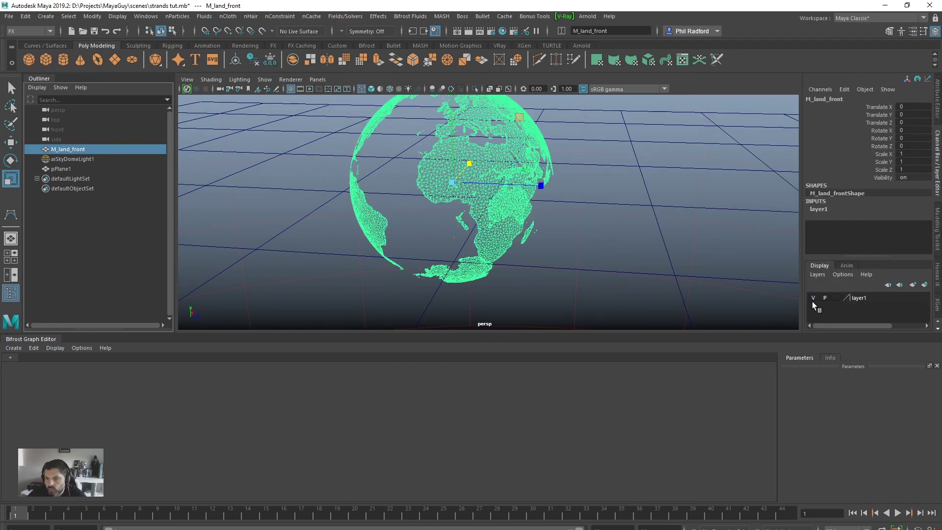
left_click_drag(492, 209, 604, 240, "alt")
scroll(509, 250, "up", 3)
right_click_drag(604, 241, 581, 218, "alt")
left_click_drag(581, 218, 587, 245, "alt")
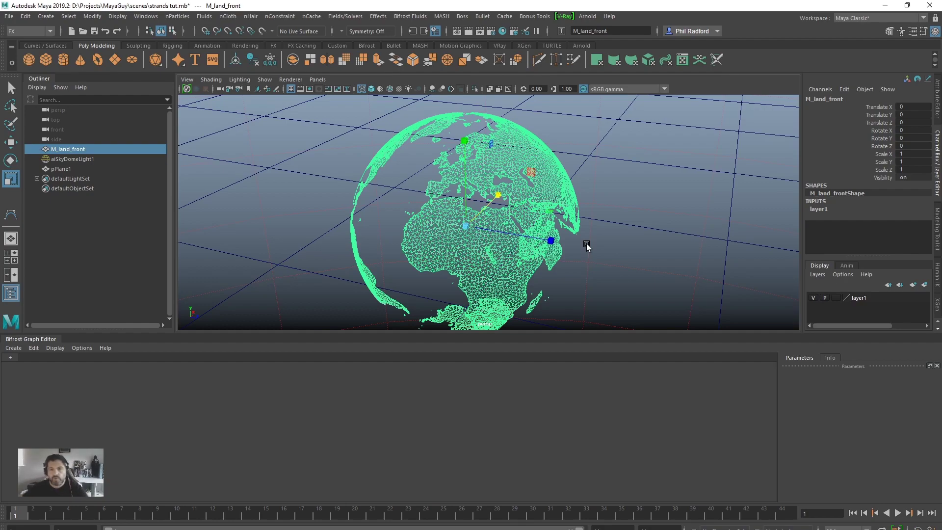
left_click_drag(587, 246, 614, 236, "alt")
Step: Orbit over North Africa and Western Europe, hide layer1, and open Bifrost graph creation
right_click_drag(613, 236, 508, 184, "alt")
left_click_drag(509, 184, 545, 182, "alt")
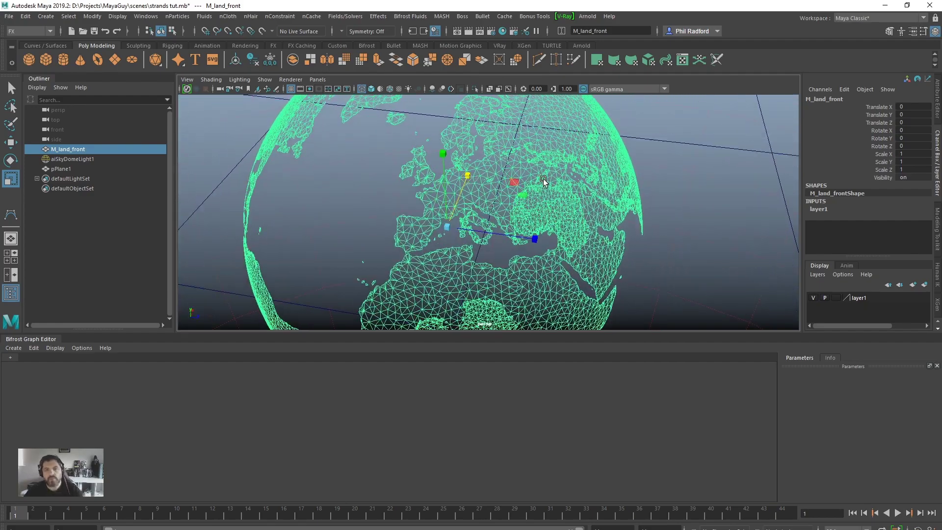
left_click_drag(470, 182, 557, 179, "alt")
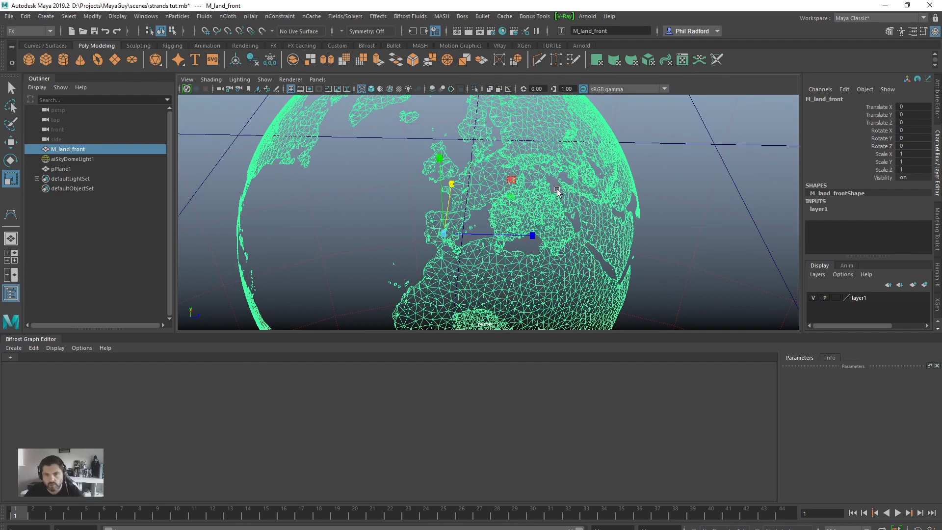
right_click_drag(709, 310, 638, 265, "alt")
left_click_drag(638, 265, 546, 175, "alt")
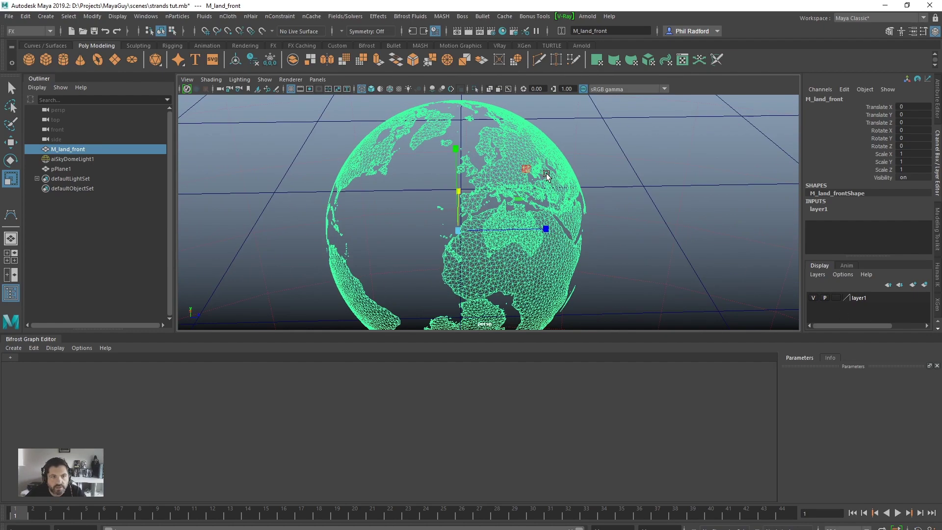
left_click(814, 299)
left_click(13, 348)
Step: Create a new Bifrost graph, spread its input and output nodes, and enlarge the editor
left_click(36, 358)
left_click_drag(380, 462, 161, 429)
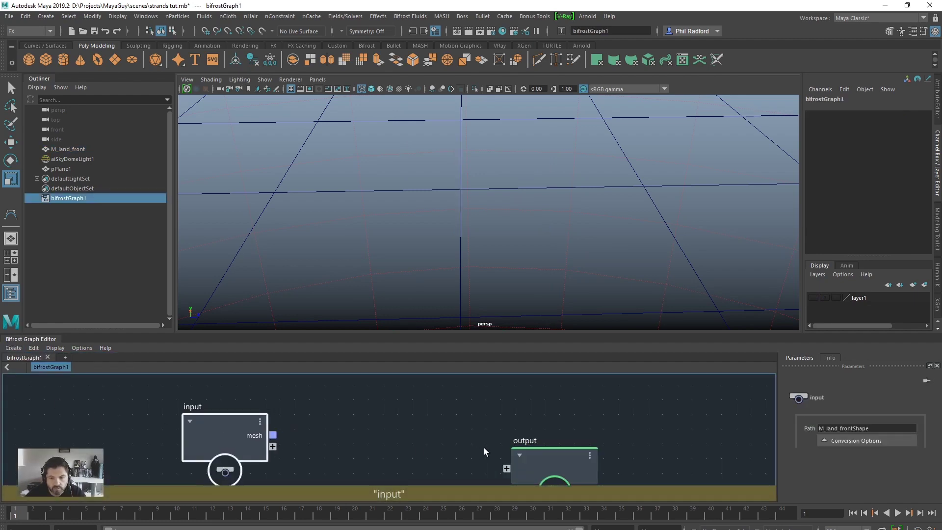
left_click_drag(540, 457, 633, 433)
left_click(427, 432)
scroll(406, 429, "down", 3)
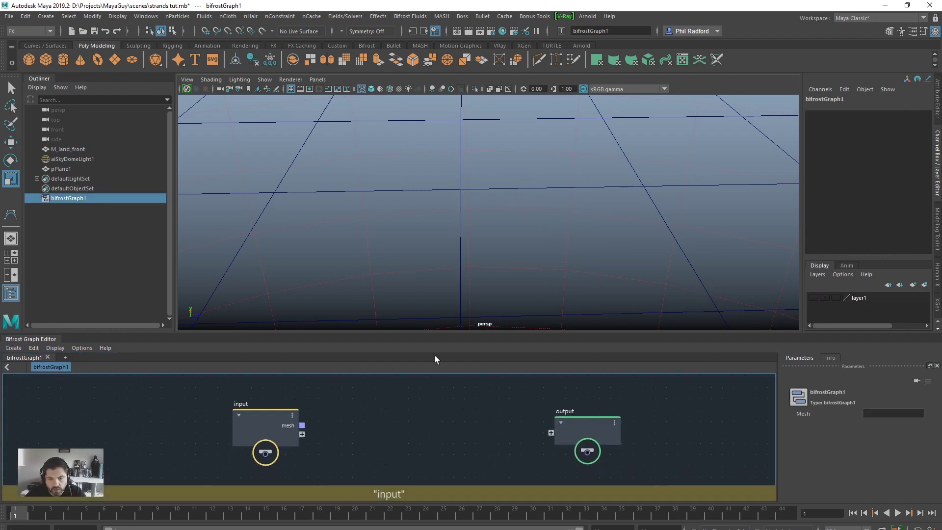
left_click_drag(440, 335, 440, 323)
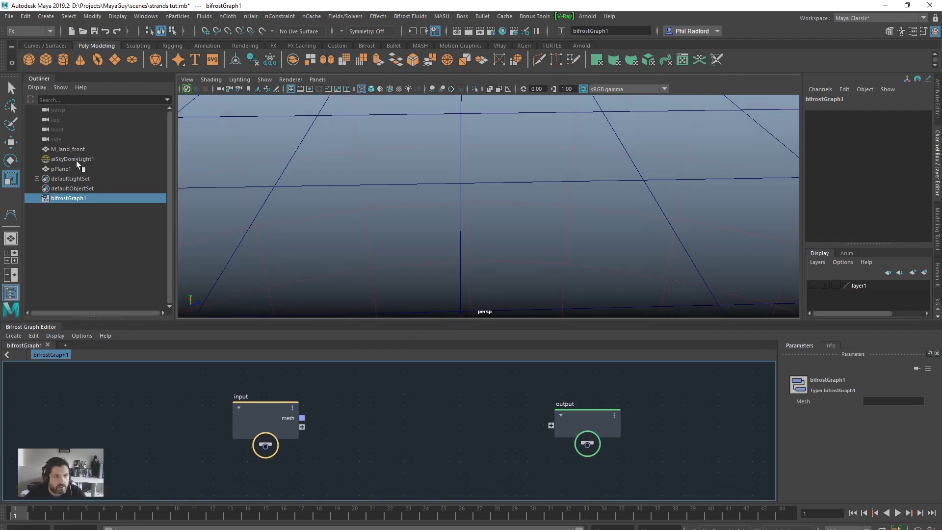
Step: Bring M_land_front into the graph and delete the default input node
left_click_drag(66, 151, 432, 428)
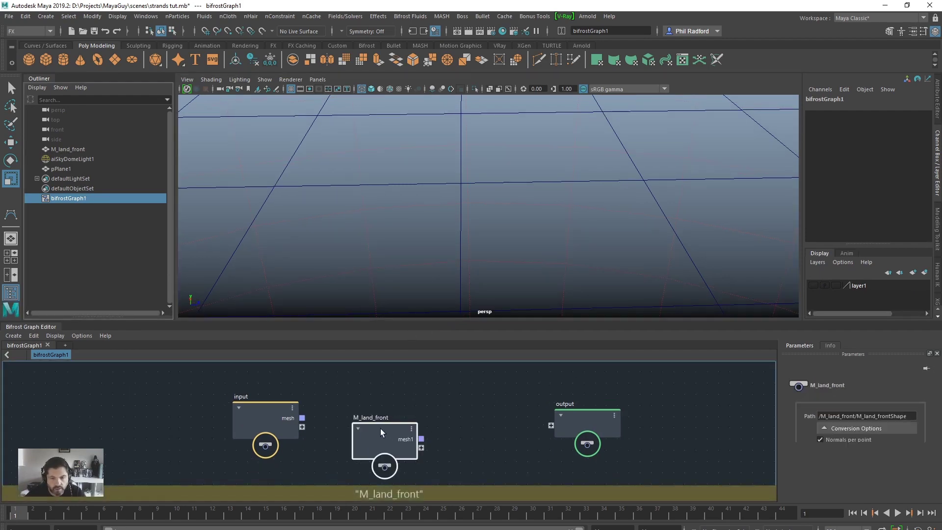
left_click_drag(263, 408, 166, 403)
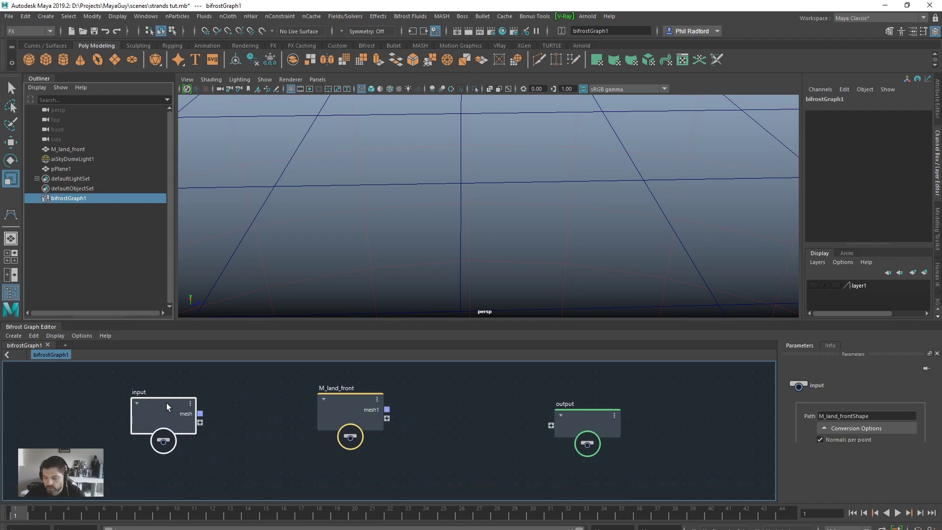
key("Delete")
left_click_drag(346, 400, 228, 399)
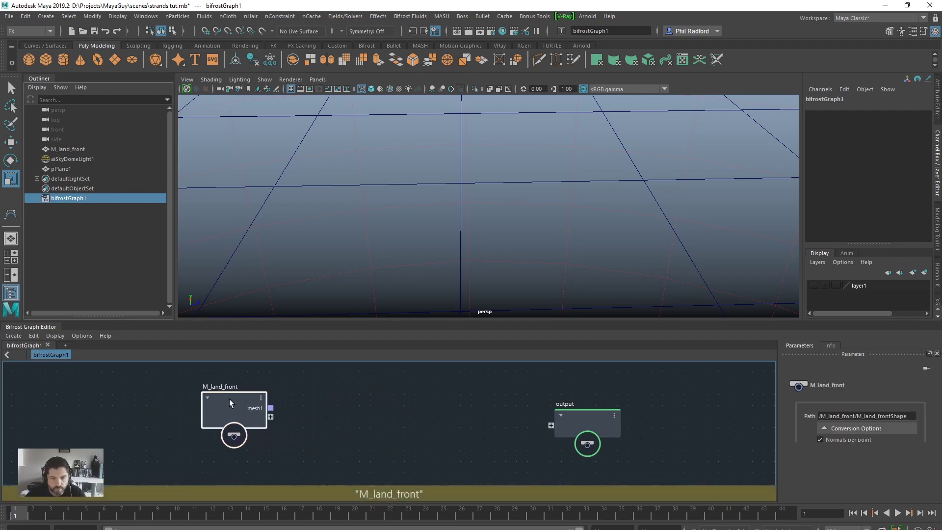
left_click_drag(580, 413, 662, 397)
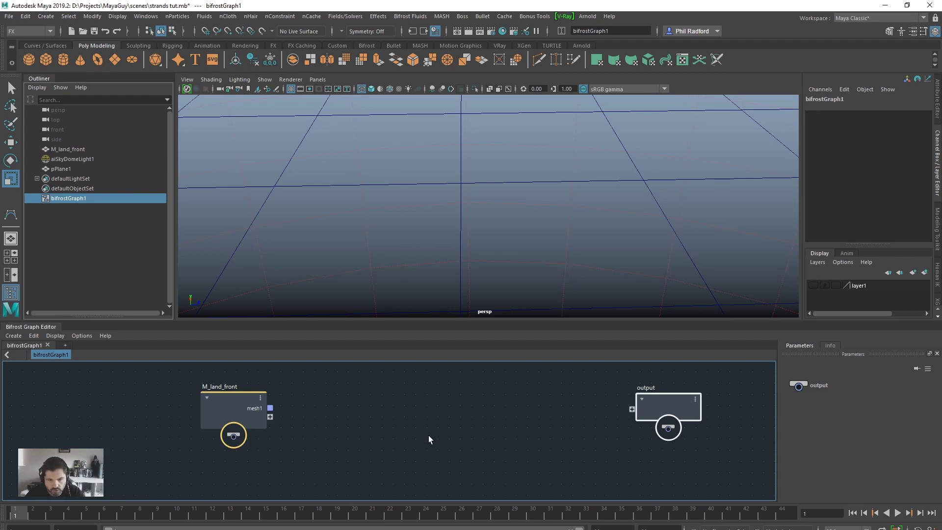
Step: Add a create_strands_along_normals node by searching 'create_str'
left_click(396, 454)
key("Tab")
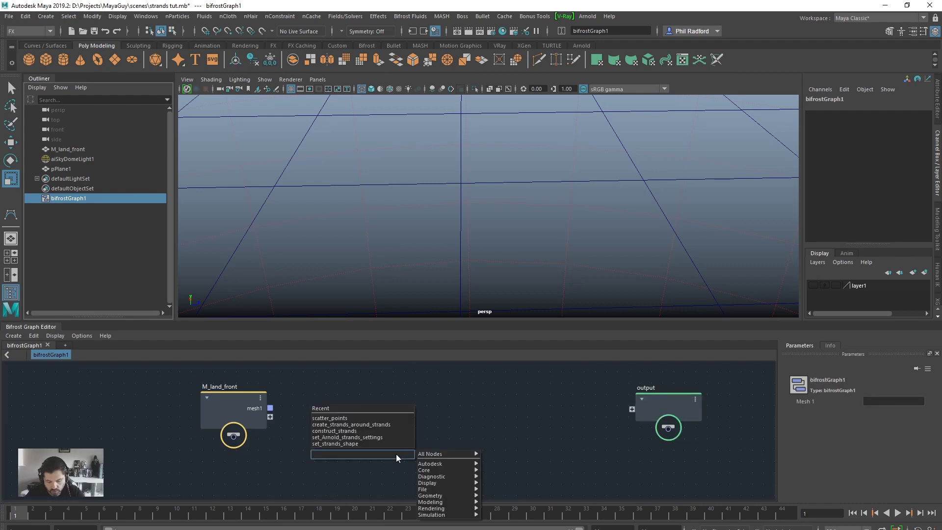
type("create")
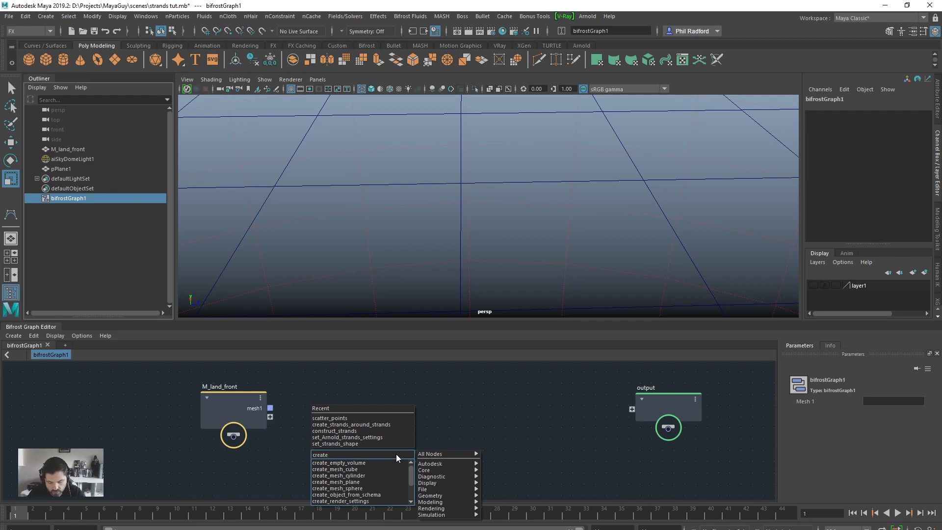
type("_str")
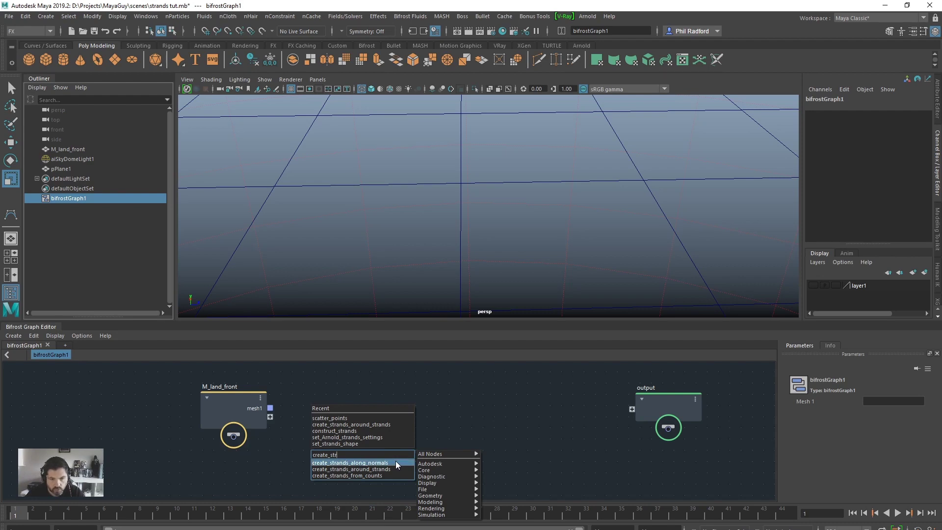
left_click(395, 460)
left_click_drag(399, 466, 401, 399)
Step: Arrange the M_land_front and strands nodes and frame all three nodes
left_click_drag(223, 400, 189, 391)
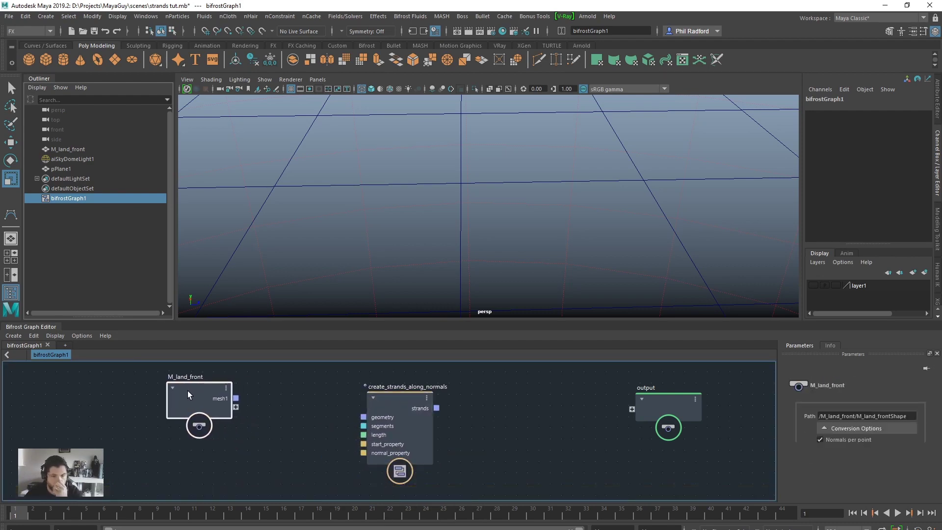
left_click(396, 405)
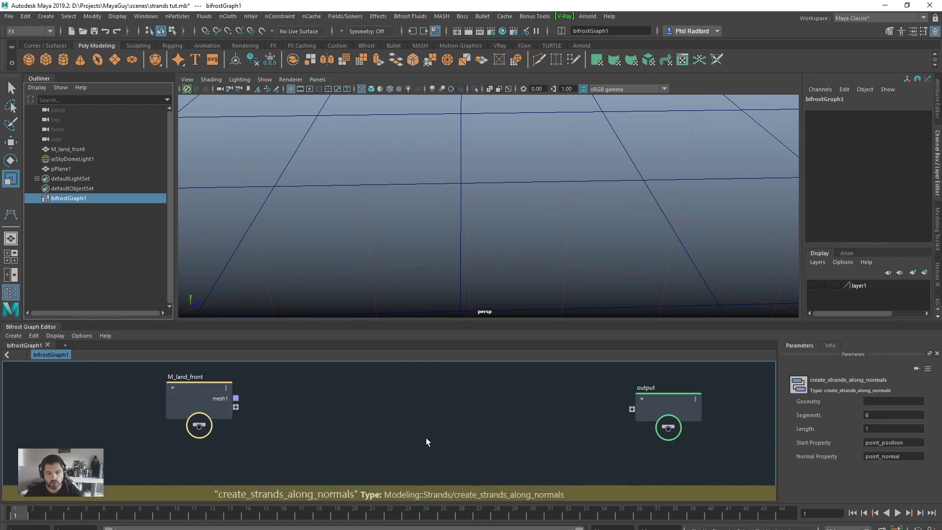
key("a")
left_click_drag(455, 444, 444, 385)
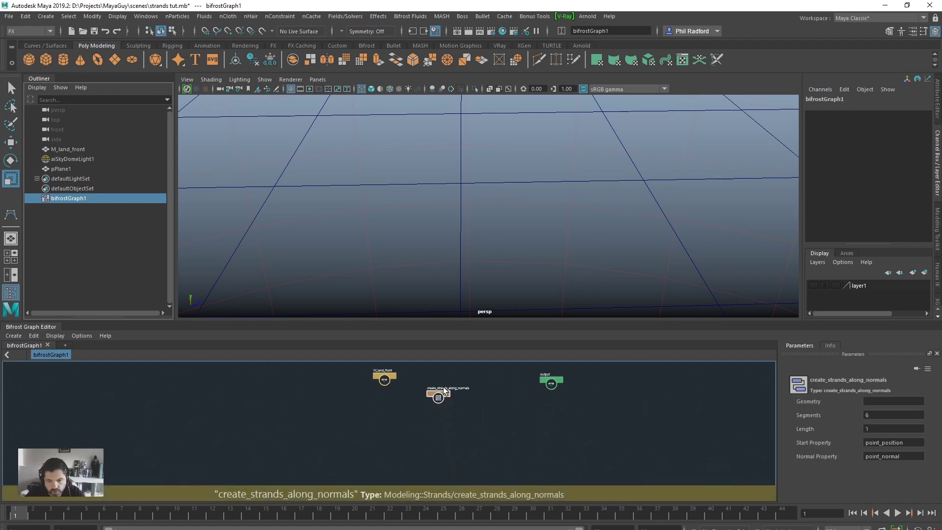
left_click(410, 412)
key("a")
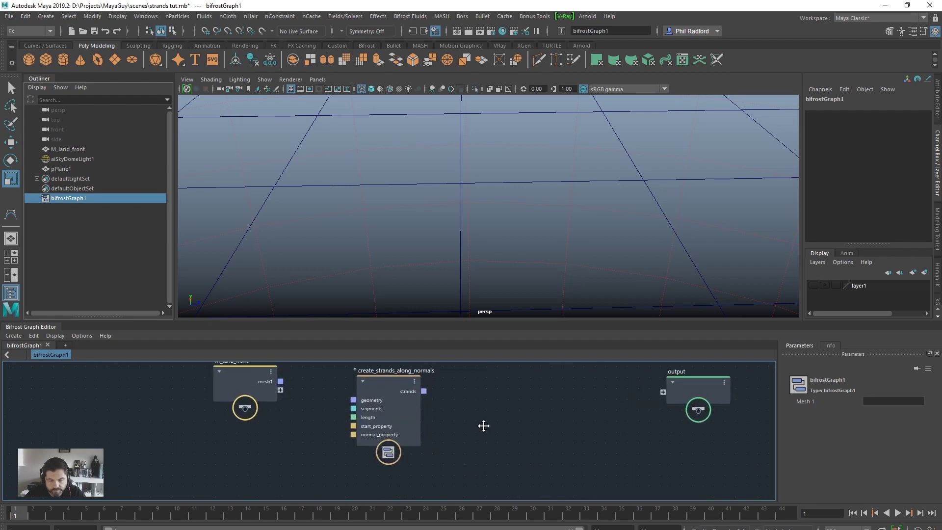
left_click(387, 420)
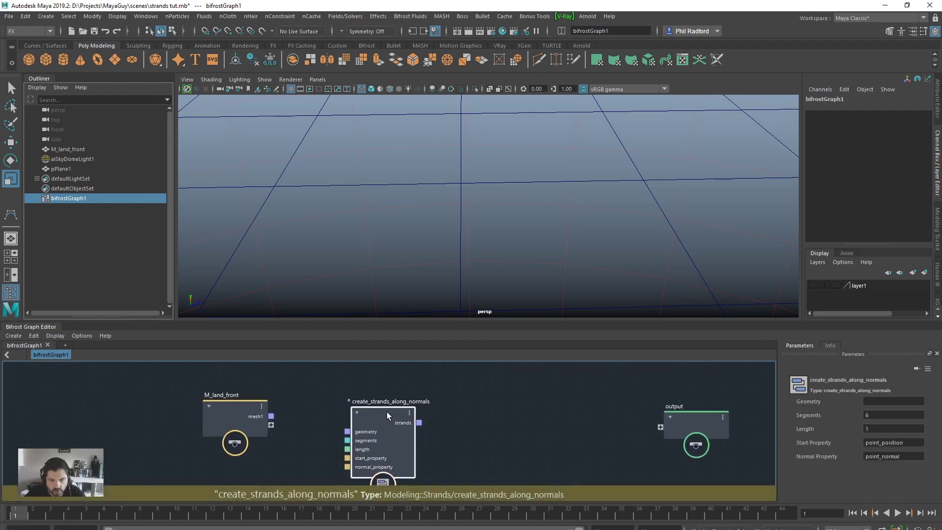
Step: Connect M_land_front's mesh1 output to create_strands_along_normals' geometry input
left_click_drag(388, 408, 390, 402)
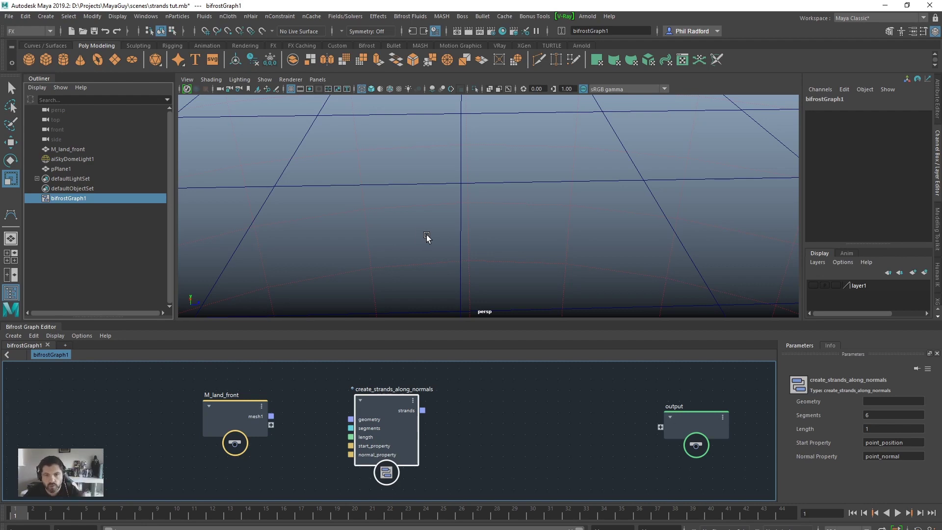
right_click_drag(505, 238, 473, 257, "alt")
mouse_move(402, 394)
left_mouse_down()
mouse_move(390, 397)
mouse_move(400, 399)
left_mouse_up()
left_click_drag(235, 415, 379, 405)
scroll(584, 435, "down", 4)
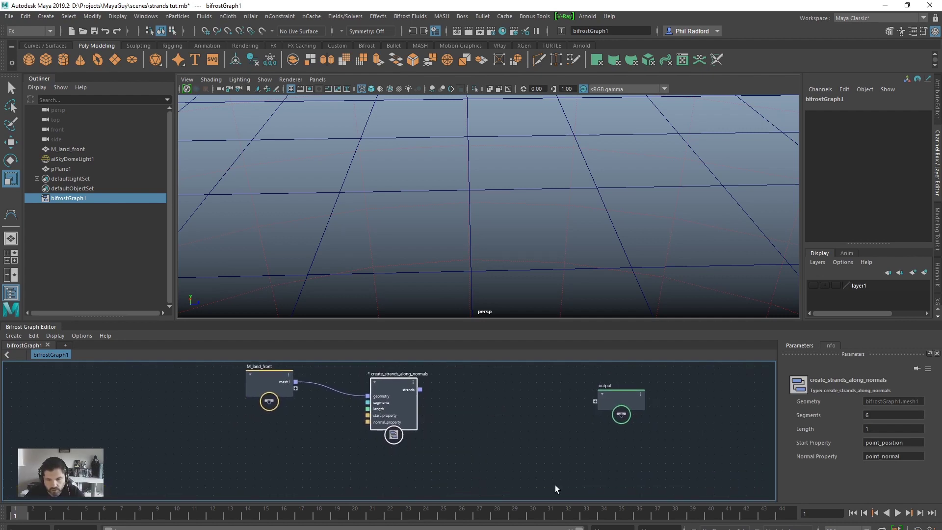
Step: Add an assign_material node by searching 'ass'
key("Tab")
type("ass")
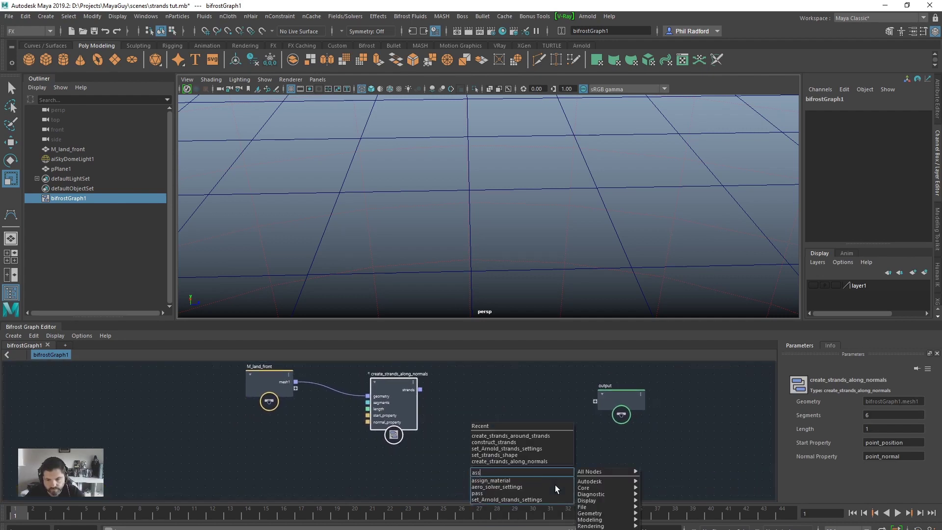
left_click(531, 481)
left_click_drag(564, 469, 550, 419)
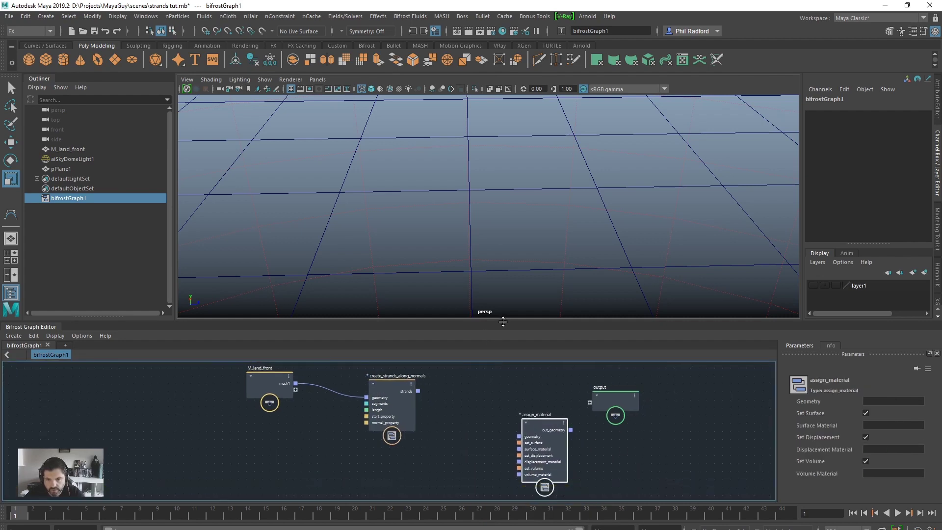
Step: Enlarge the graph editor and spread out the M_land_front, strands, assign_material and output nodes
left_click_drag(503, 320, 498, 218)
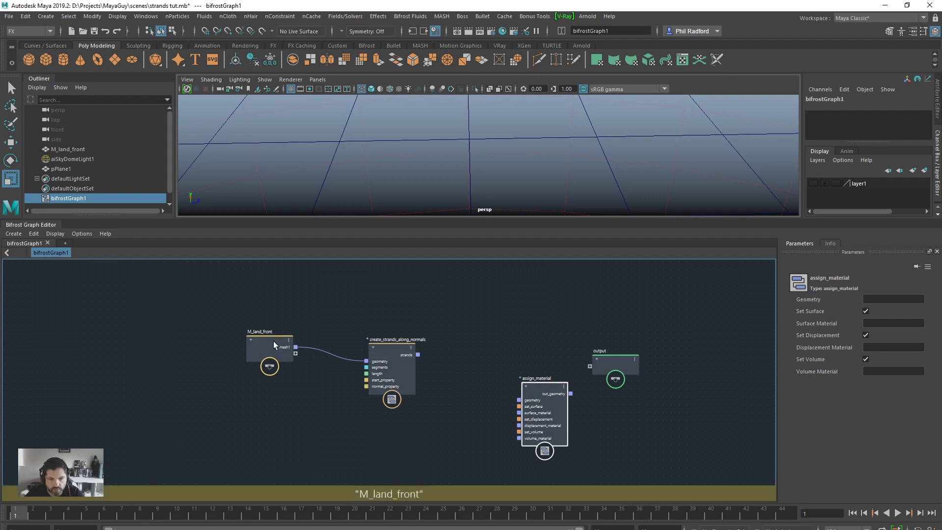
left_click_drag(273, 341, 244, 334)
left_click_drag(395, 350, 349, 345)
left_click_drag(548, 389, 519, 381)
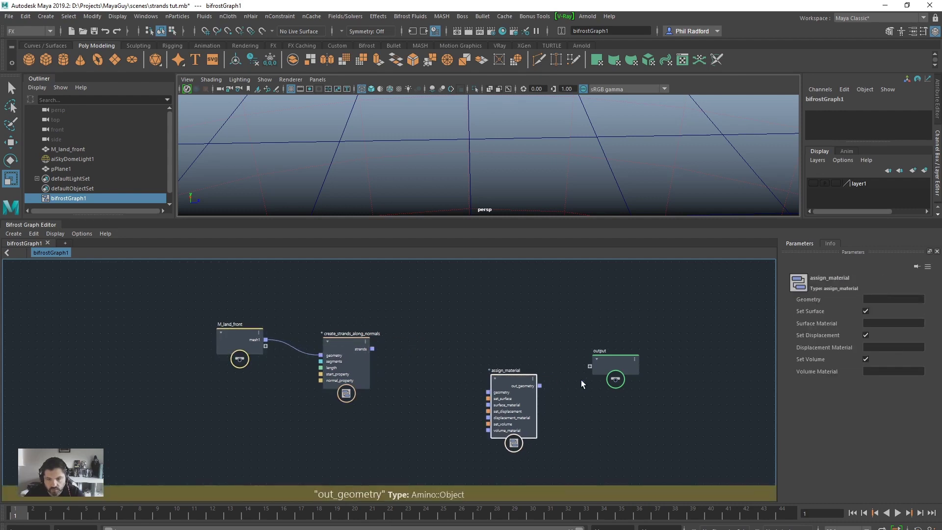
left_click_drag(620, 354, 651, 287)
scroll(602, 344, "up", 2)
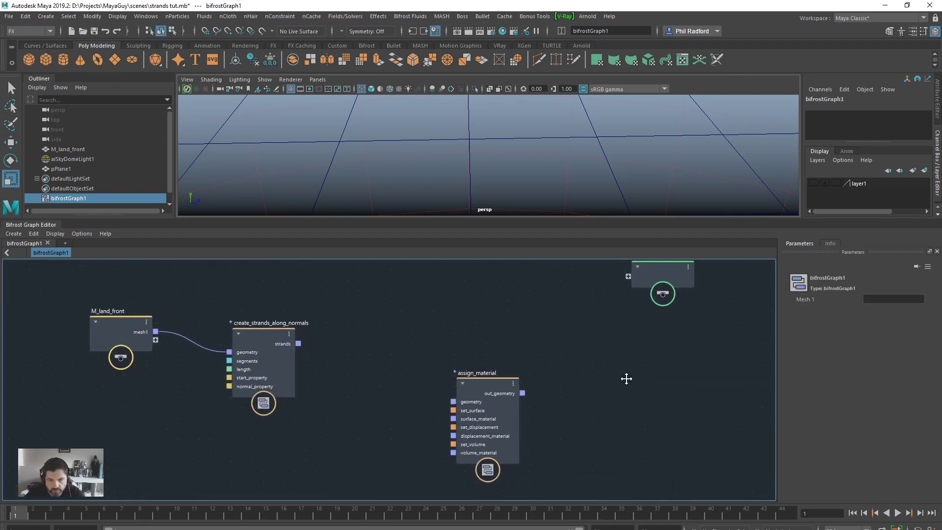
left_click_drag(511, 395, 564, 367)
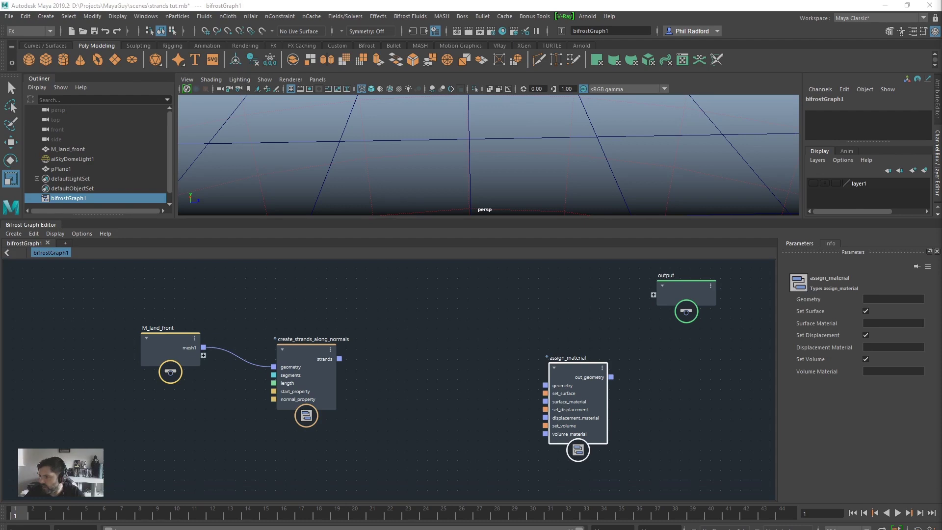
Step: Link aiStandardSurface1's material_reference to assign_material's surface_material and reposition the nodes
left_click_drag(454, 421, 454, 423)
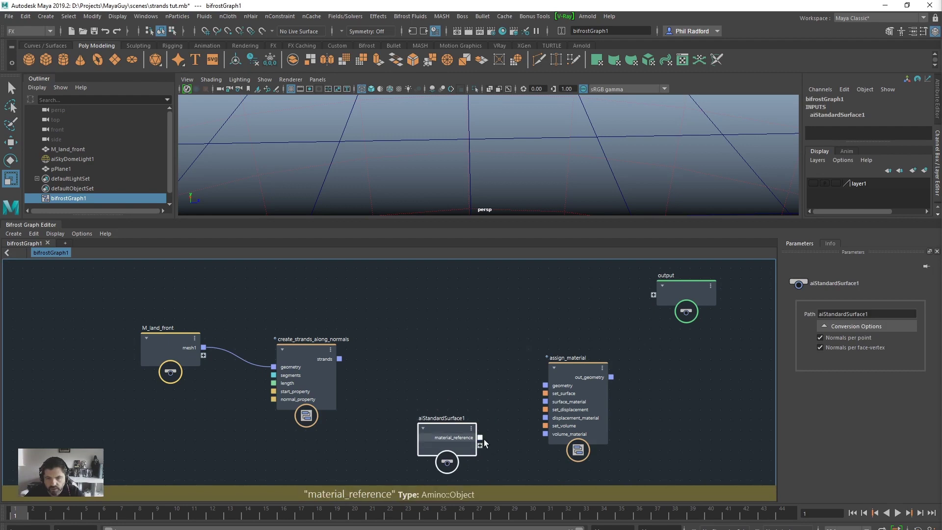
left_click_drag(480, 437, 545, 402)
mouse_move(416, 420)
left_mouse_down()
mouse_move(437, 432)
mouse_move(430, 429)
left_mouse_up()
scroll(430, 377, "up", 2)
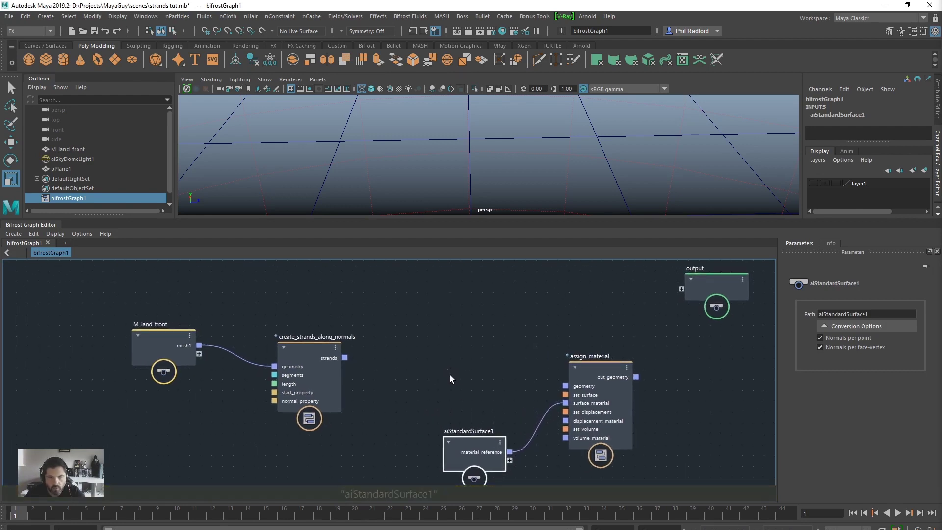
left_click_drag(587, 370, 605, 379)
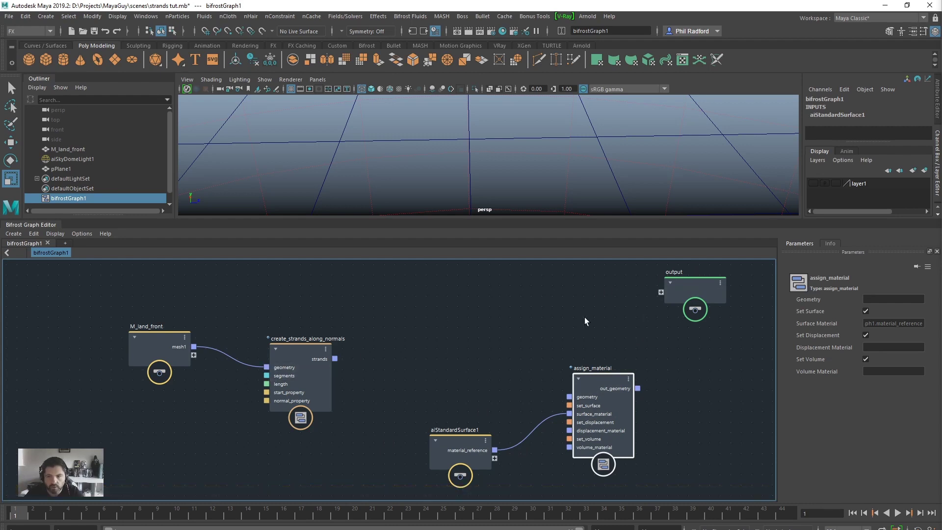
left_click_drag(699, 281, 710, 304)
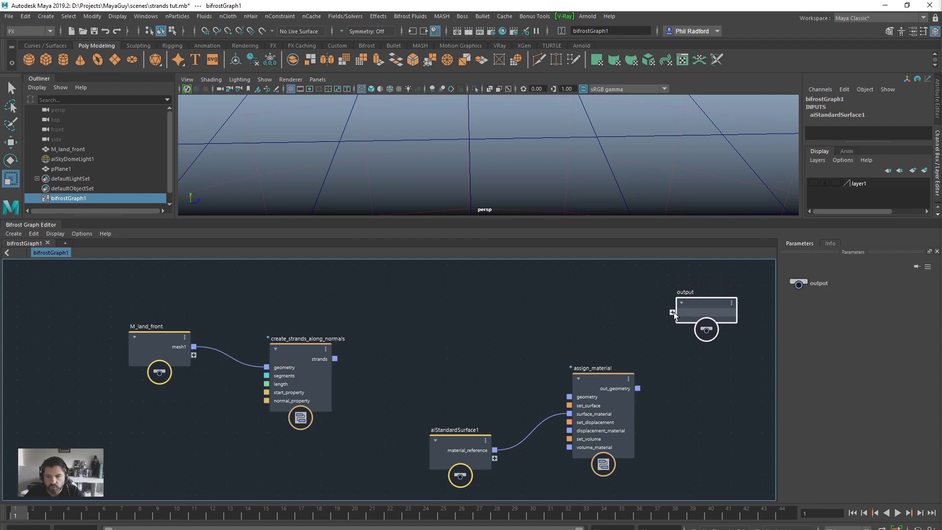
Step: Move create_strands_along_normals up and left and fine-tune the output node's position
left_click_drag(299, 359, 297, 346)
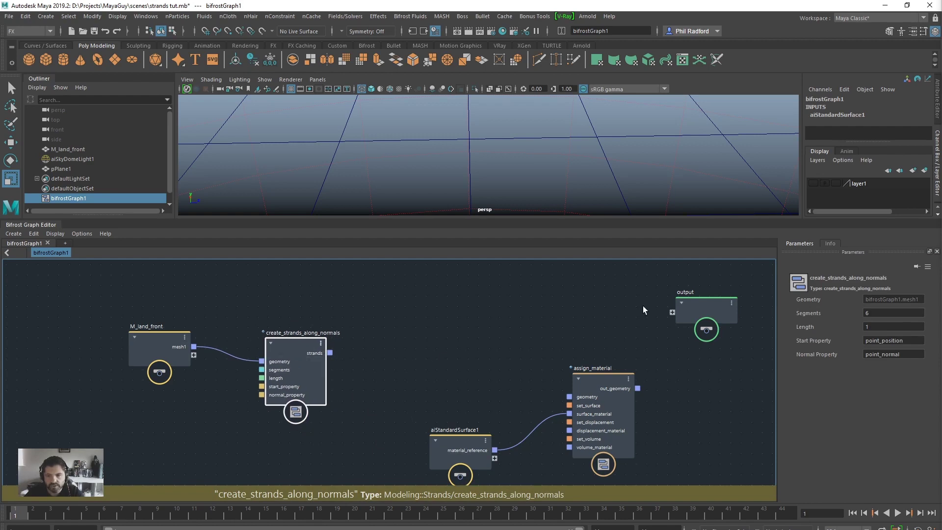
left_click_drag(700, 307, 694, 306)
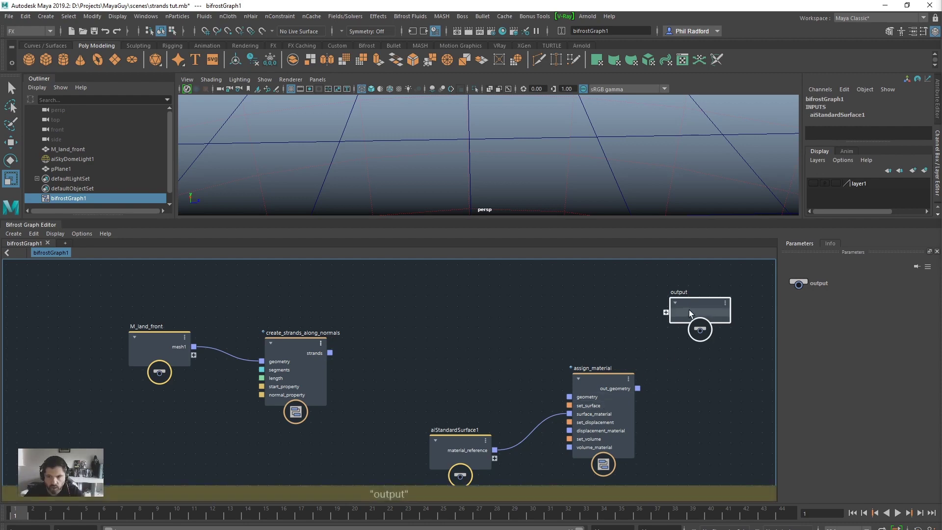
left_click_drag(689, 305, 696, 304)
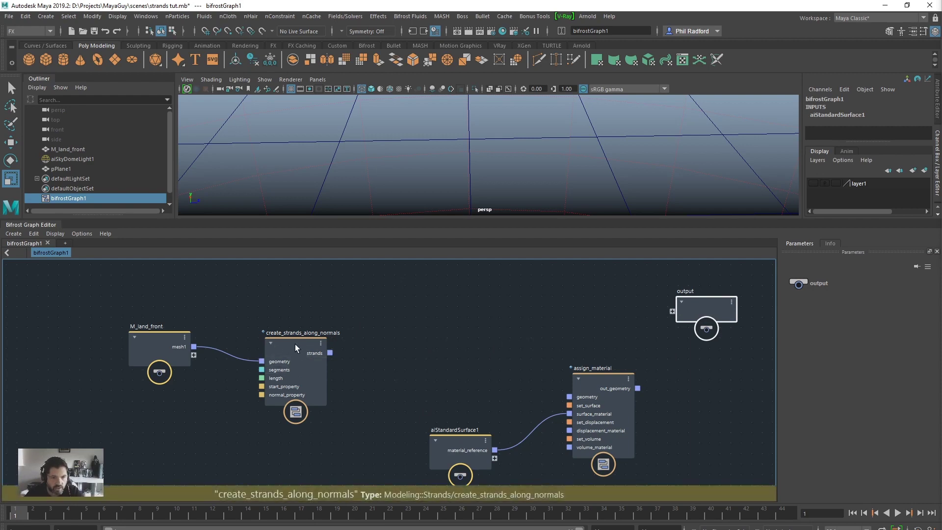
left_click_drag(294, 343, 261, 330)
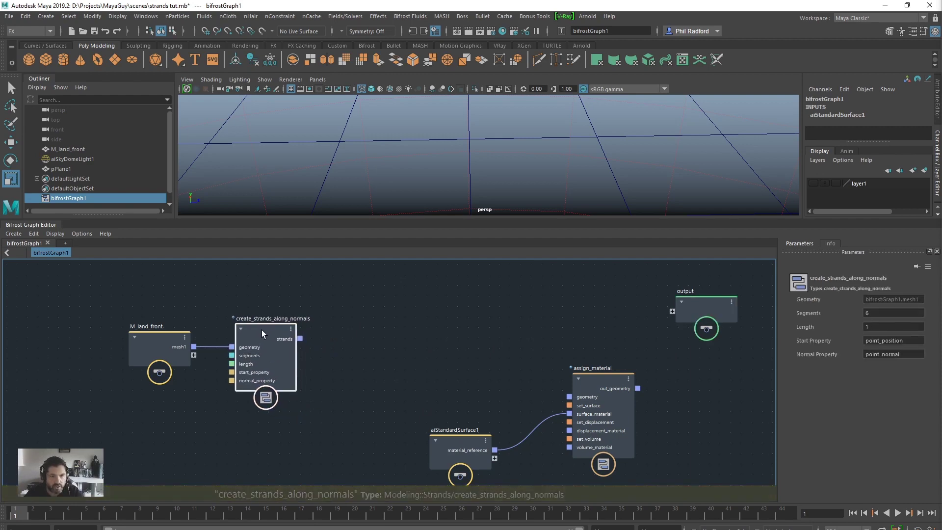
Step: Frame all nodes and shift M_land_front and create_strands_along_normals further up-left
left_click(436, 373)
key("a")
left_click_drag(162, 332, 112, 305)
left_click_drag(247, 317, 221, 325)
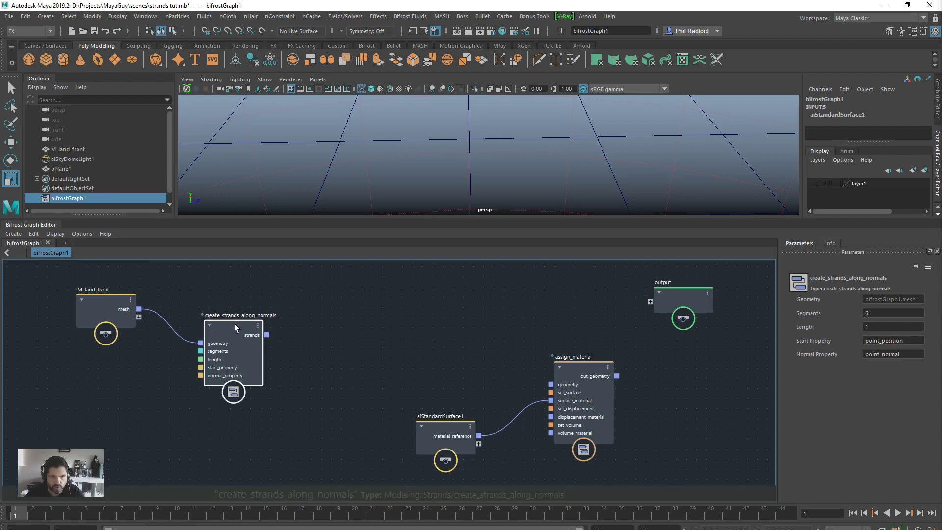
left_click_drag(240, 324, 242, 321)
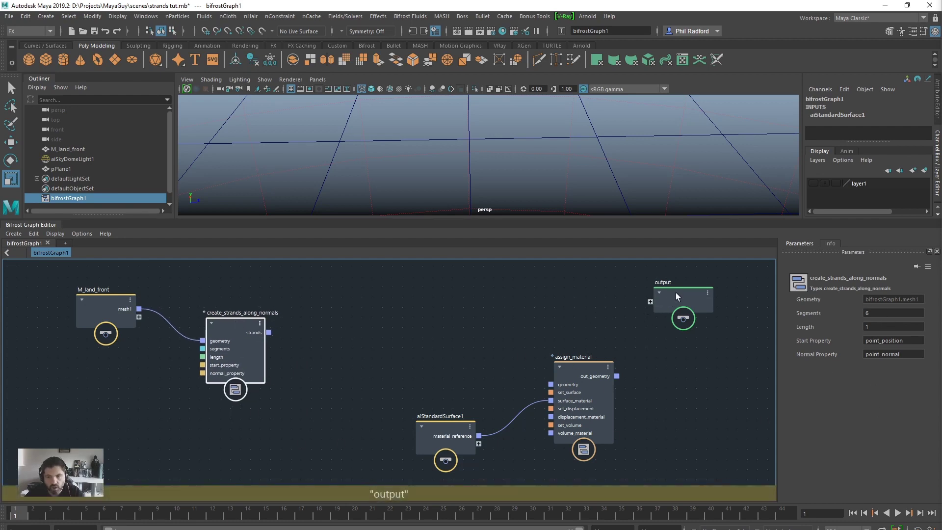
left_click_drag(676, 292, 685, 292)
left_click_drag(240, 326, 238, 325)
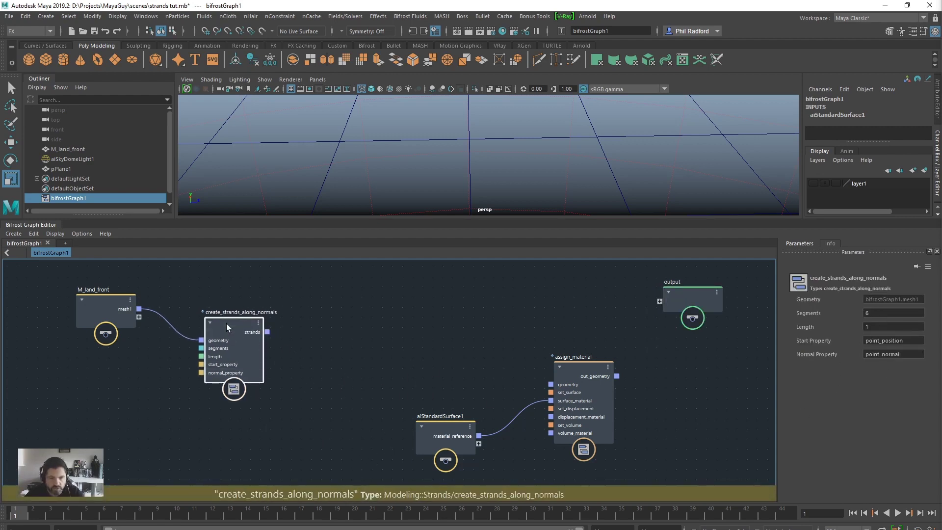
left_click_drag(226, 323, 228, 349)
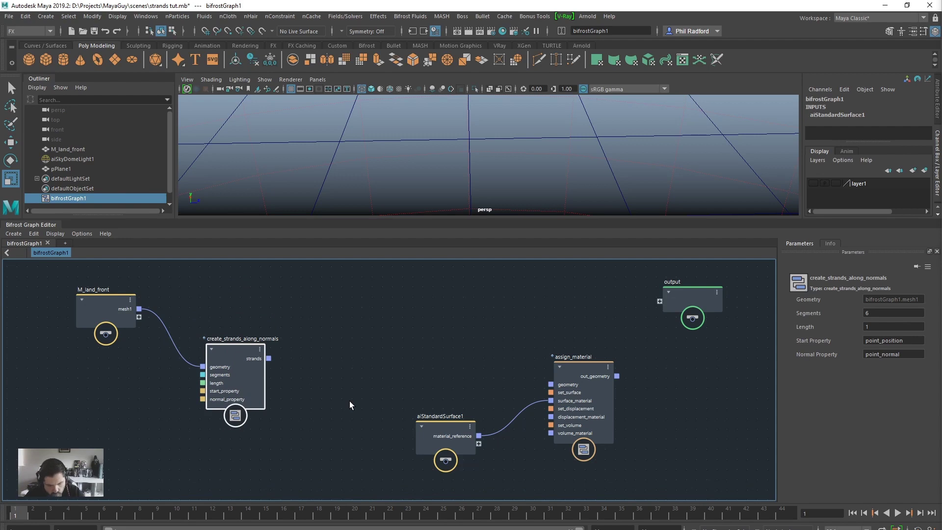
Step: Add a set_strands_shape node and feed the created strands into it
key("Tab")
type("set")
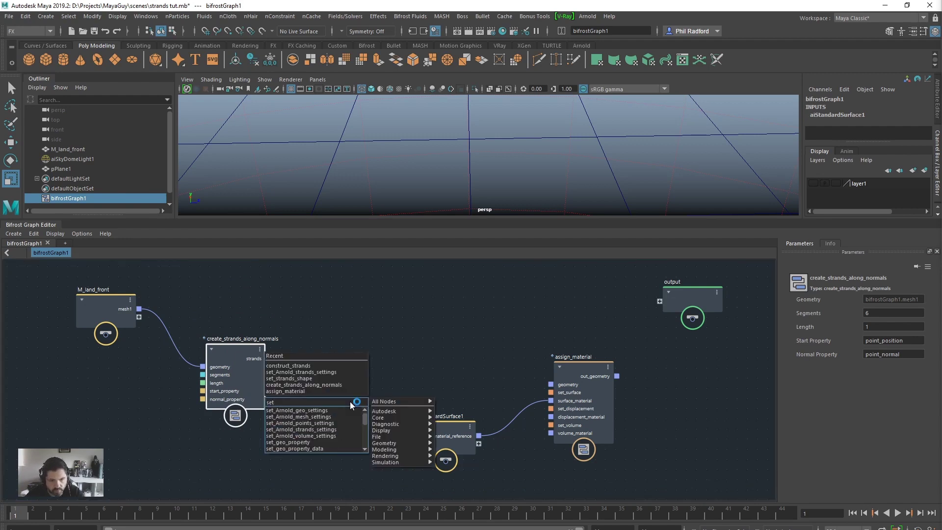
type("_str")
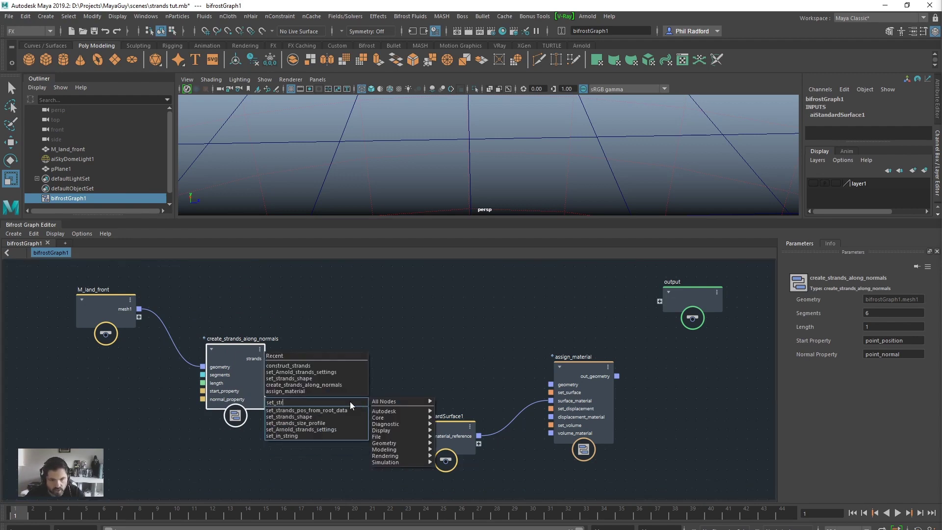
left_click(325, 417)
left_click_drag(340, 390, 339, 361)
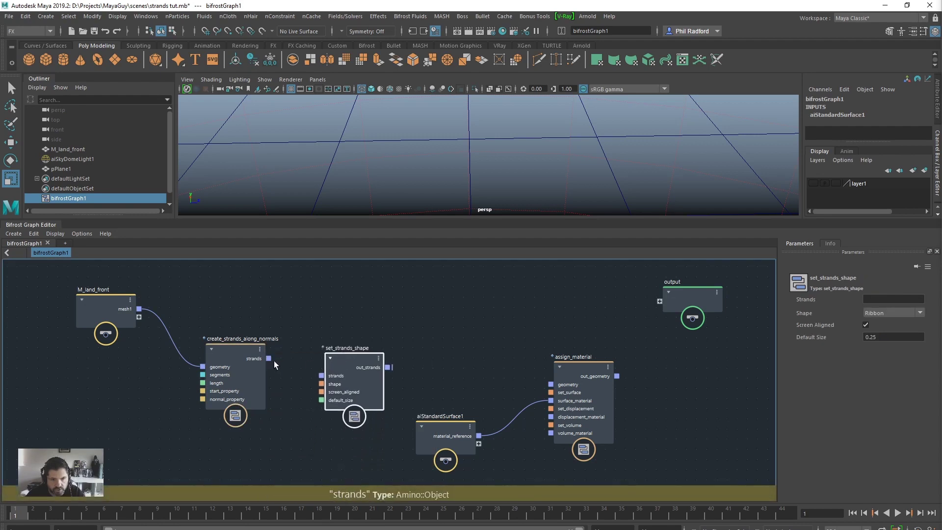
left_click_drag(271, 359, 341, 358)
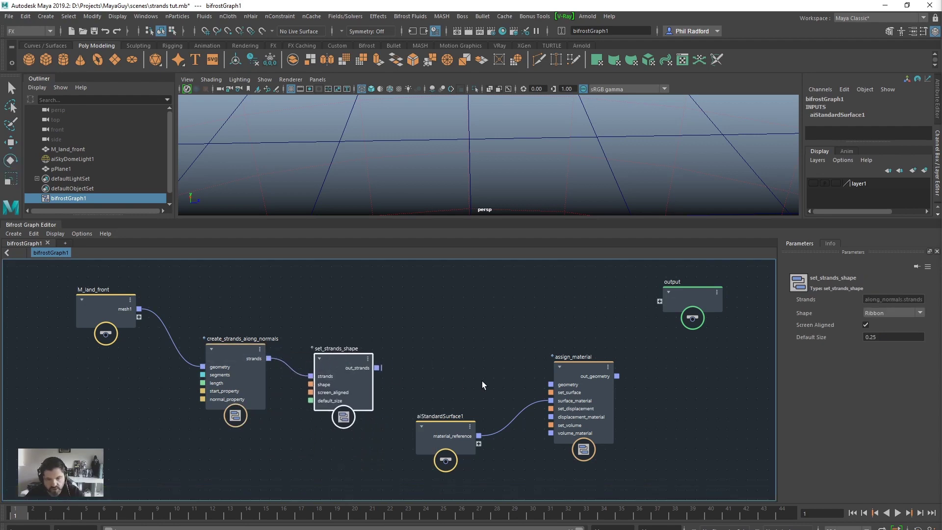
left_click(443, 354)
Step: Add set_Arnold_strands_settings after set_strands_shape and feed it into assign_material's geometry
key("Tab")
type("s")
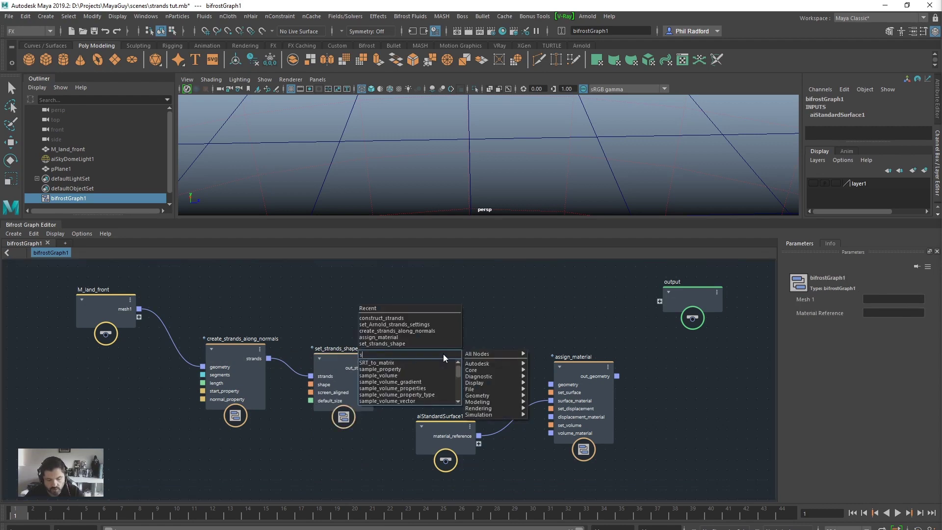
type("et_ar")
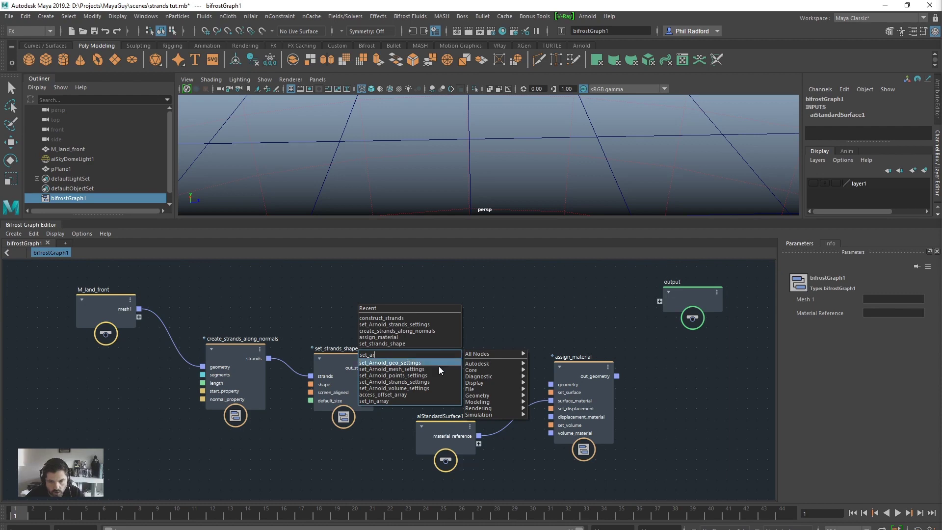
left_click(433, 383)
left_click_drag(431, 382, 439, 349)
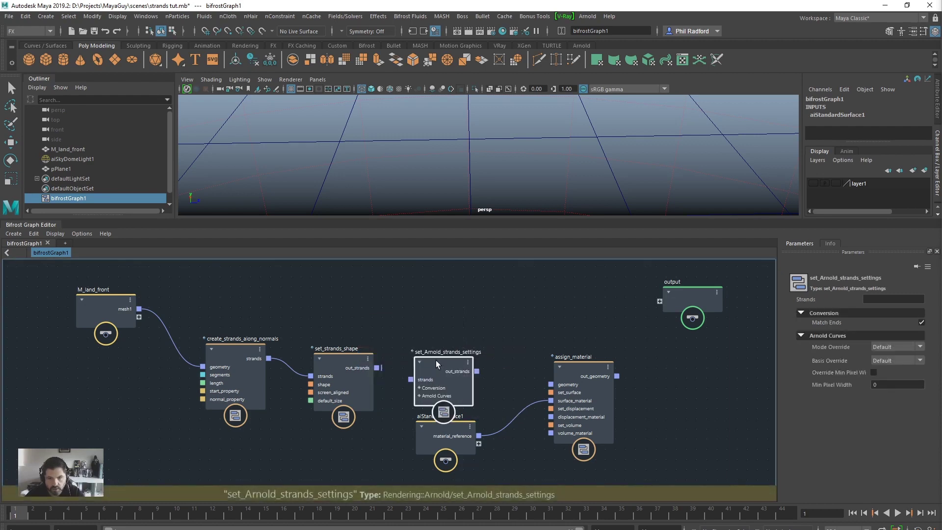
left_click_drag(377, 368, 419, 347)
left_click_drag(485, 337, 555, 388)
Step: Tidy the node layout and wire assign_material's out_geometry to the output node
left_click_drag(237, 347, 210, 338)
left_click_drag(342, 363, 323, 361)
left_click_drag(449, 422, 472, 433)
left_click_drag(581, 364, 585, 355)
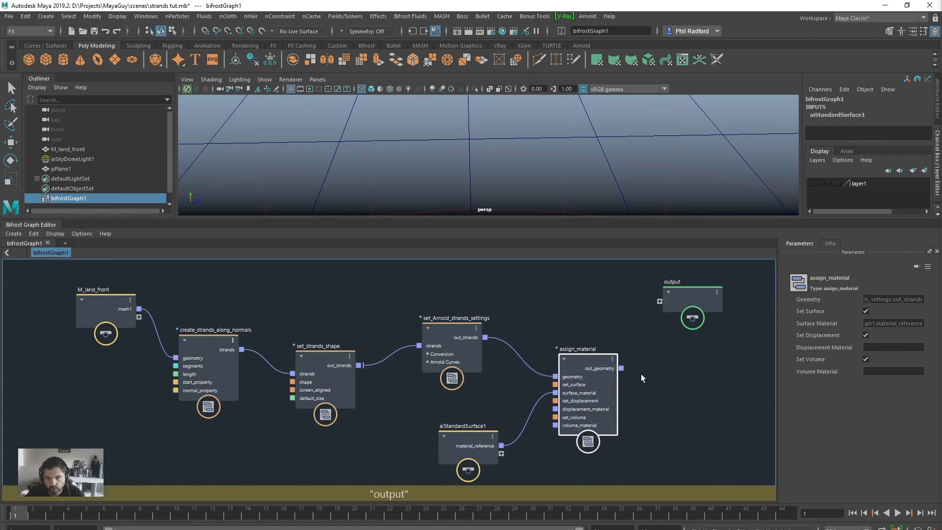
left_click_drag(621, 368, 660, 302)
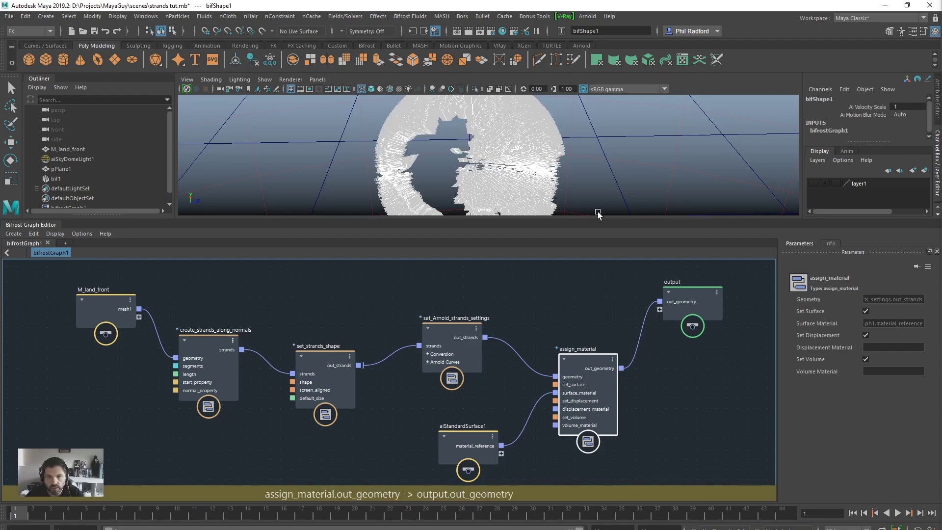
Step: Orbit close and low around the dense white strands, then select create_strands_along_normals
right_click_drag(426, 164, 542, 144, "alt")
left_click_drag(542, 144, 434, 194, "alt")
right_click_drag(434, 194, 627, 173, "alt")
left_click_drag(626, 173, 274, 381, "alt")
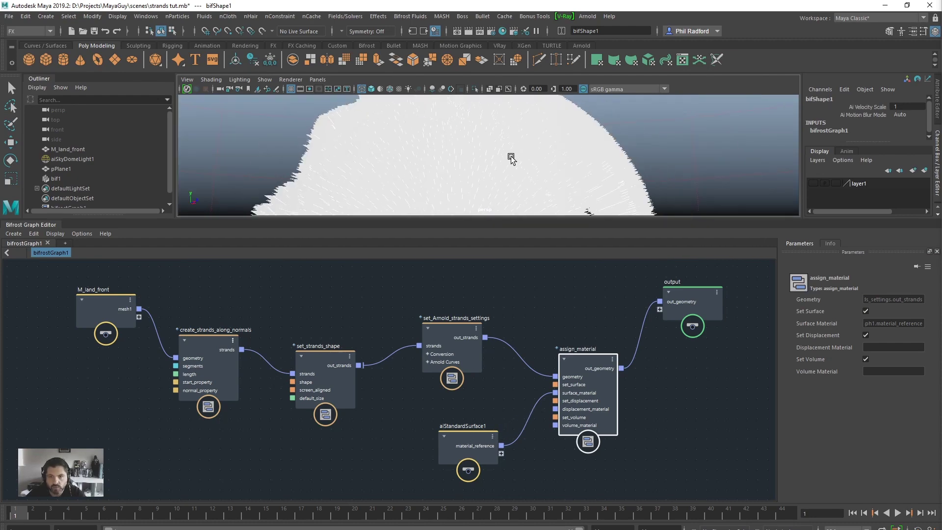
left_click_drag(507, 158, 480, 177, "alt")
right_click_drag(479, 177, 628, 187, "alt")
left_click_drag(627, 187, 518, 128, "alt")
left_click_drag(643, 179, 564, 170, "alt")
left_click_drag(213, 337, 216, 324)
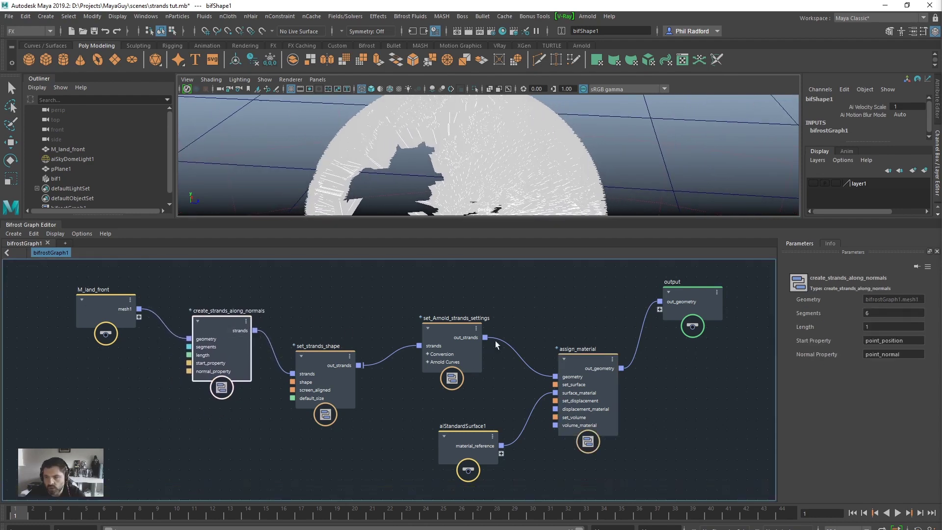
Step: Try strand lengths of 0.1 and then 20 on create_strands_along_normals, checking each in the viewport
left_click(879, 327)
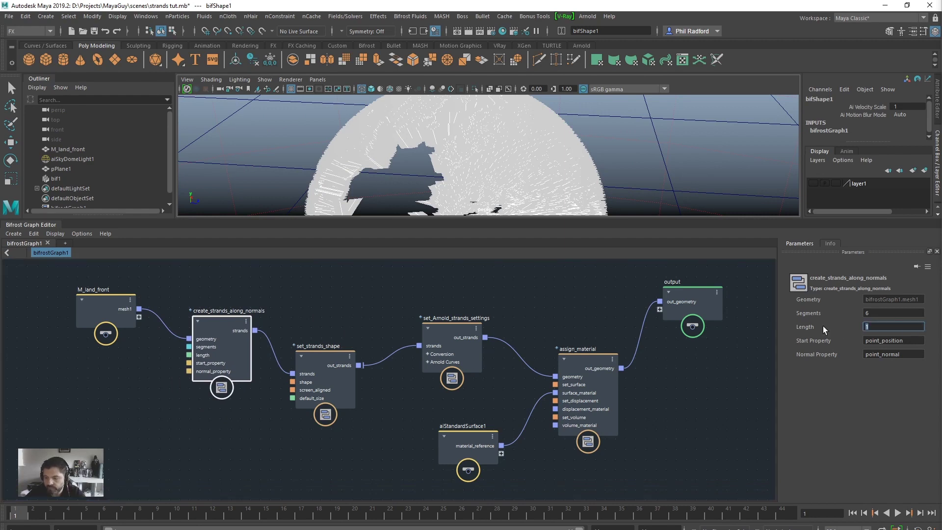
type("0.1")
key("Return")
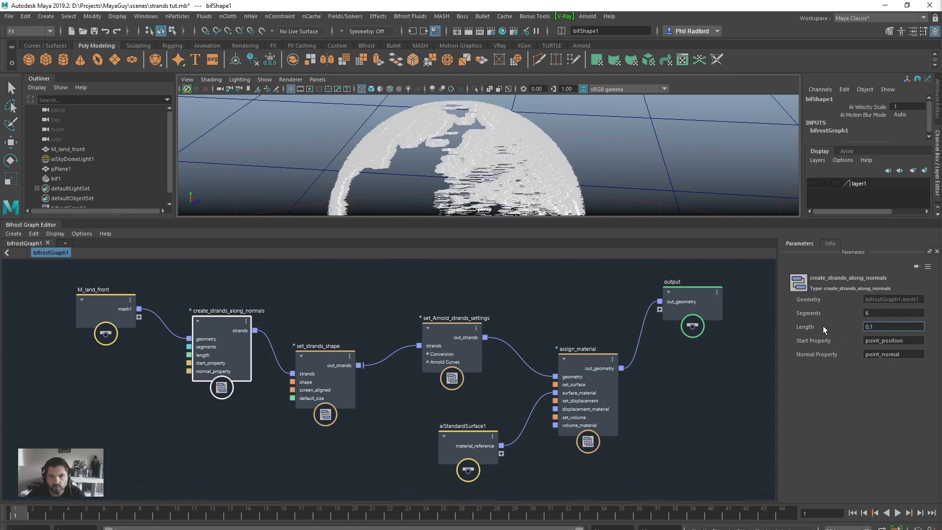
right_click_drag(552, 148, 583, 182, "alt")
left_click(873, 328)
type("20")
key("Return")
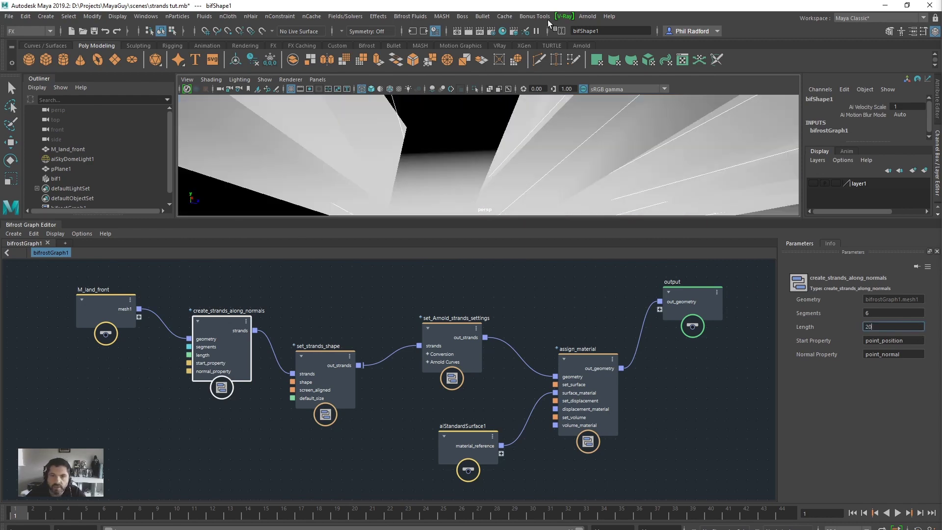
left_click_drag(774, 192, 584, 158, "alt")
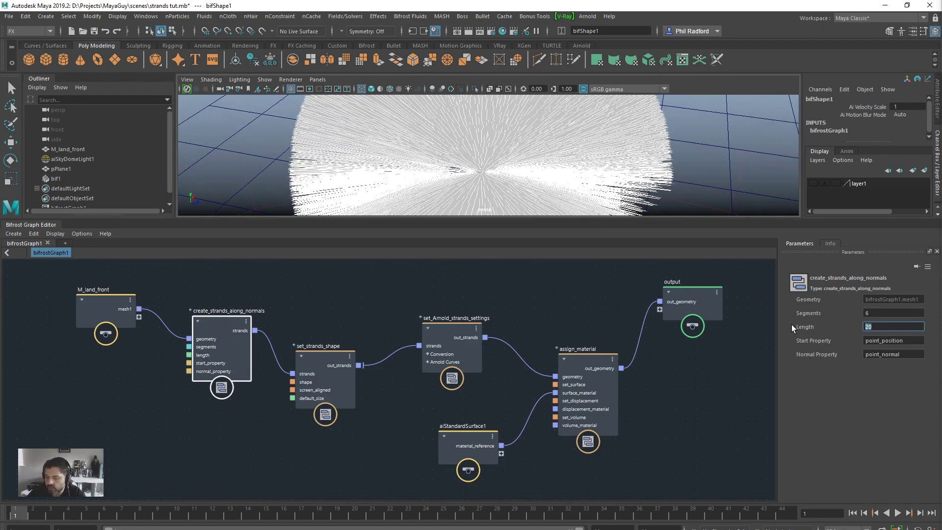
Step: Try a strand length of 4, settle on 0.8, and frame the strand dome
type("4")
key("Return")
right_click_drag(490, 149, 618, 163, "alt")
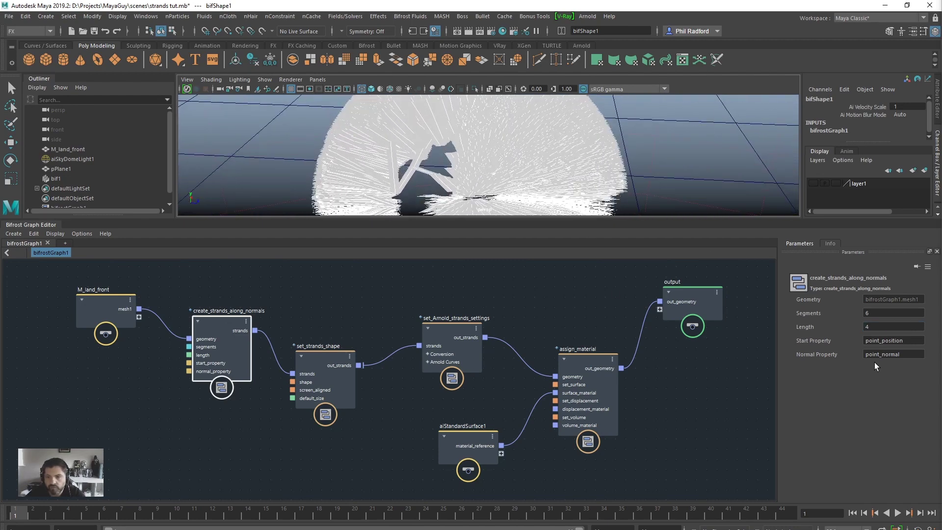
left_click(881, 328)
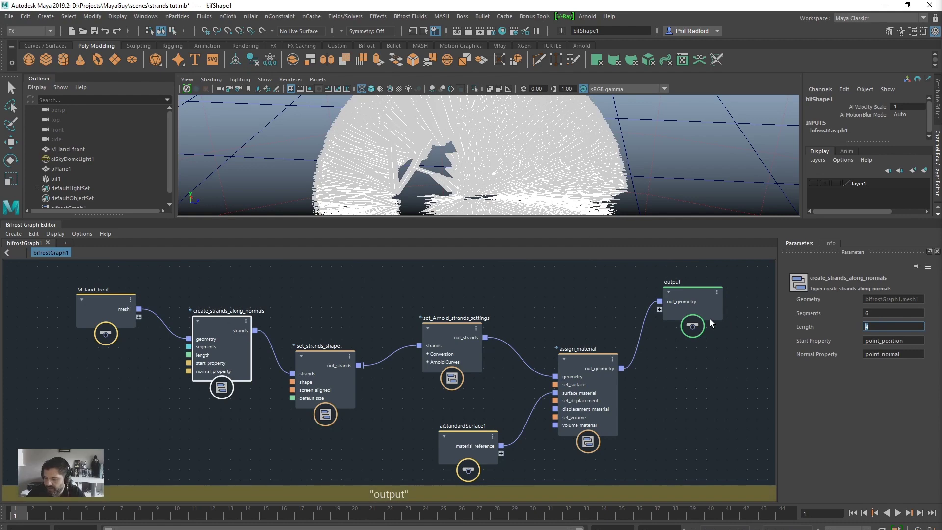
key("Return")
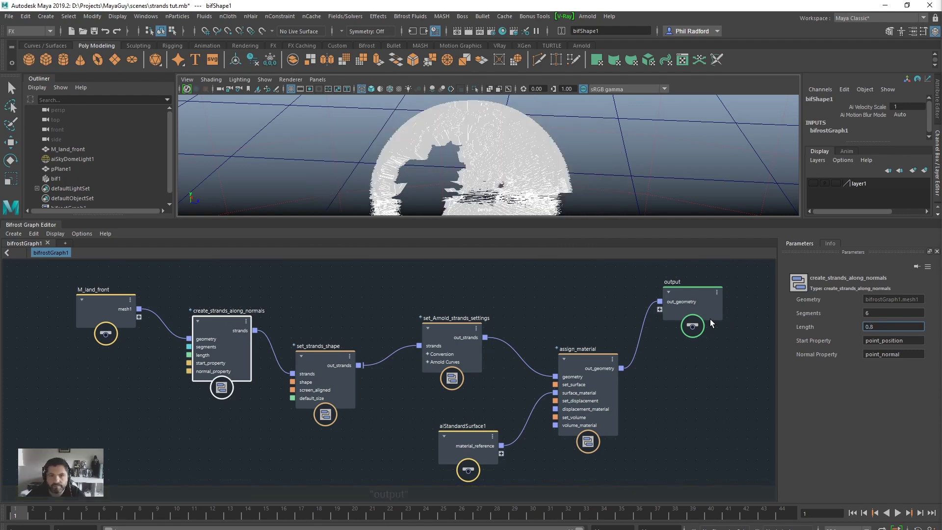
middle_click_drag(449, 162, 505, 168, "alt")
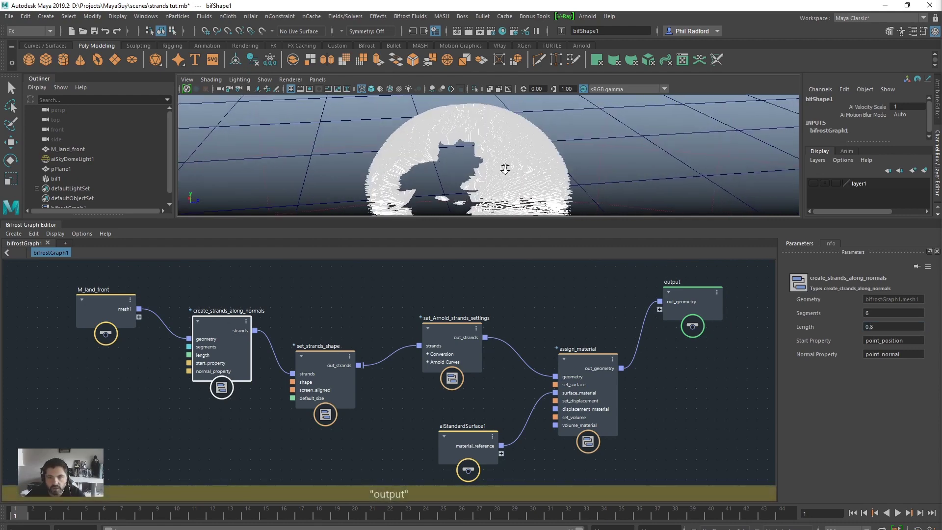
right_click_drag(505, 169, 568, 185, "alt")
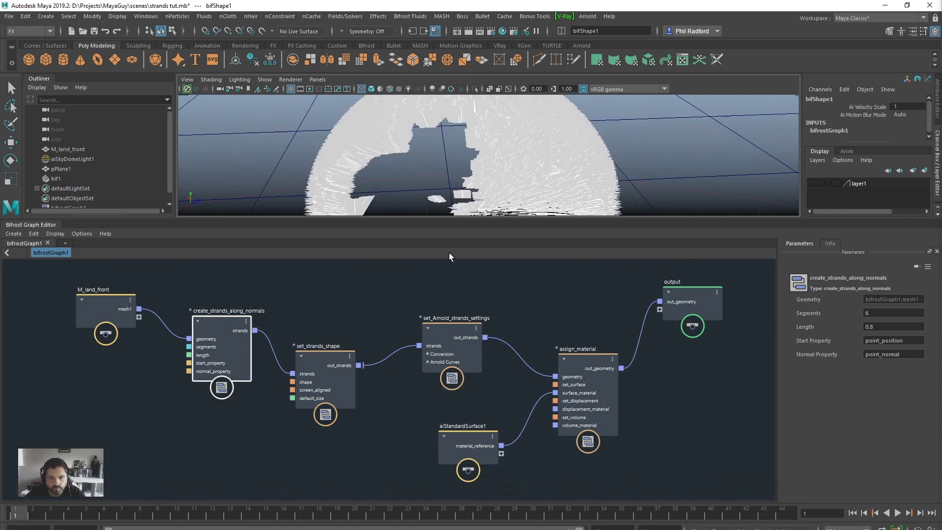
Step: Nudge the set_strands_shape node and keep its Shape set to Ribbon
left_click_drag(319, 355, 328, 342)
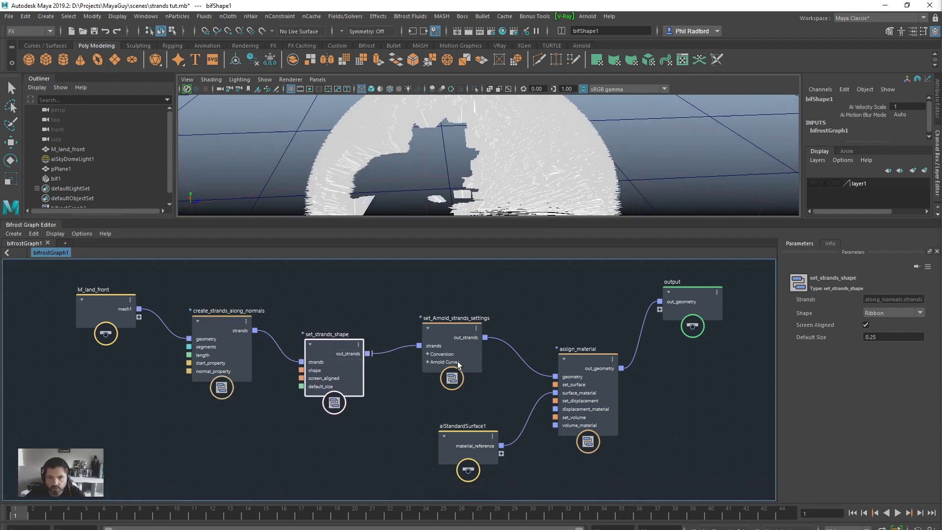
left_click(890, 314)
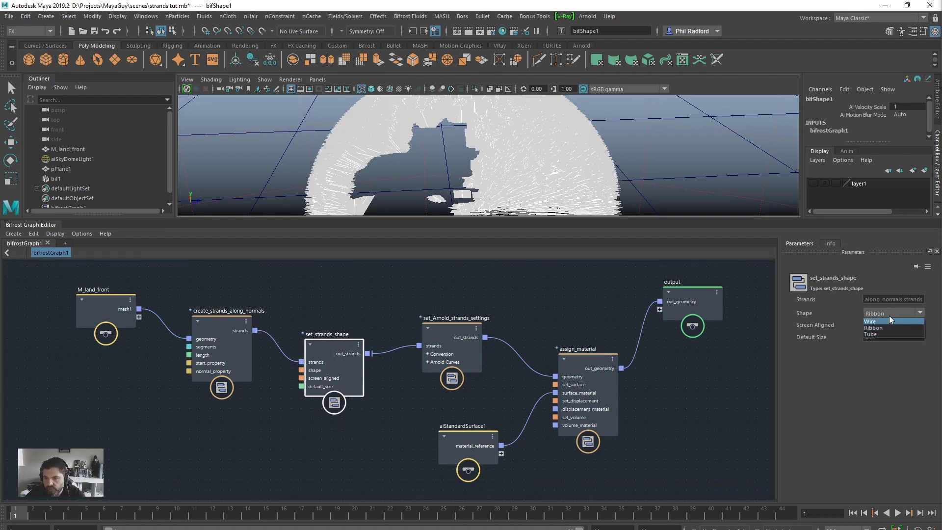
left_click(889, 313)
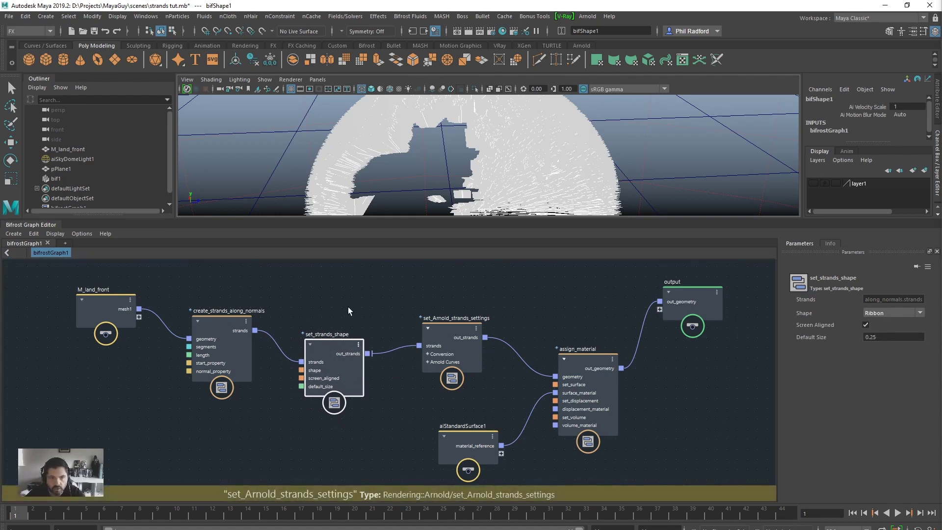
Step: Try switching the viewport renderer to Arnold
left_click(289, 80)
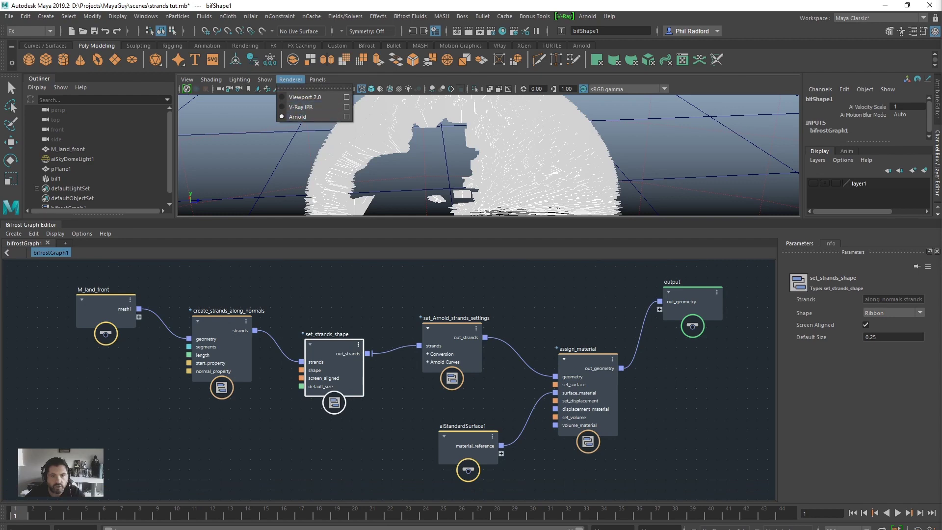
key("Escape")
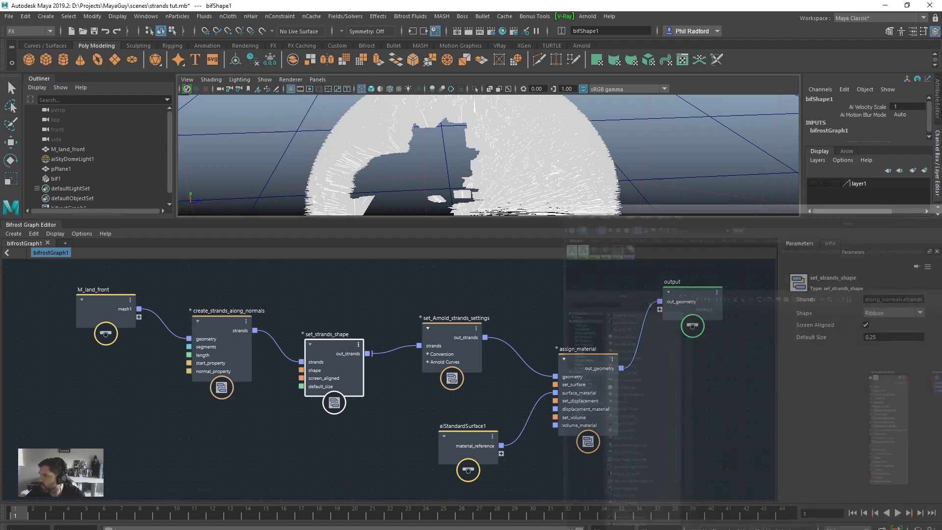
left_click(290, 79)
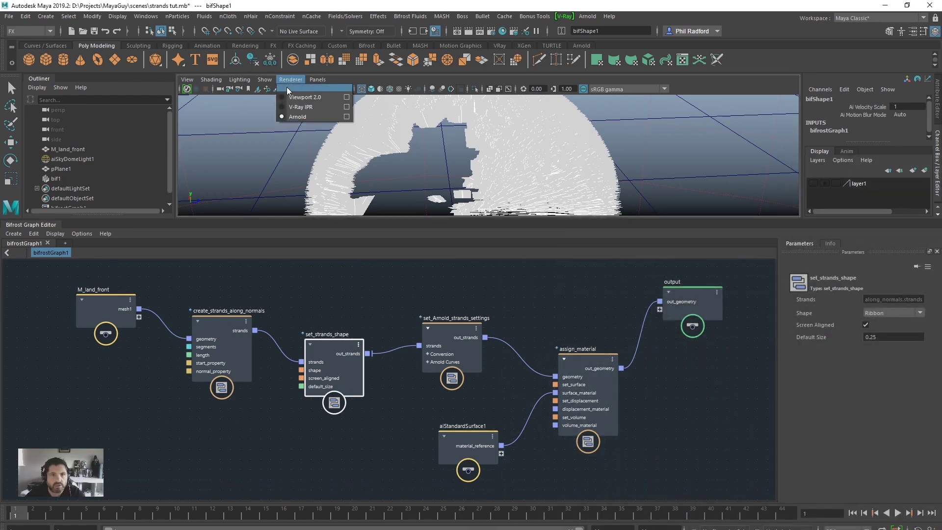
left_click(300, 117)
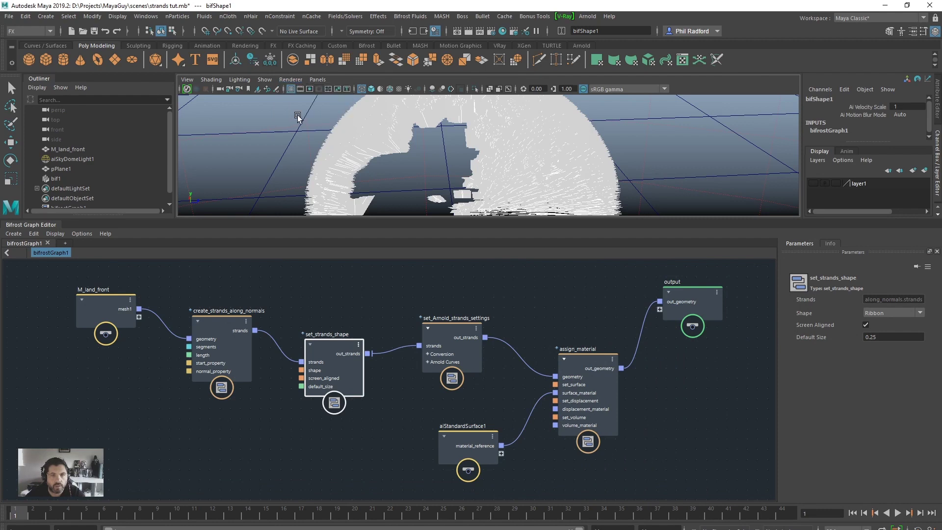
left_click(290, 79)
left_click(297, 116)
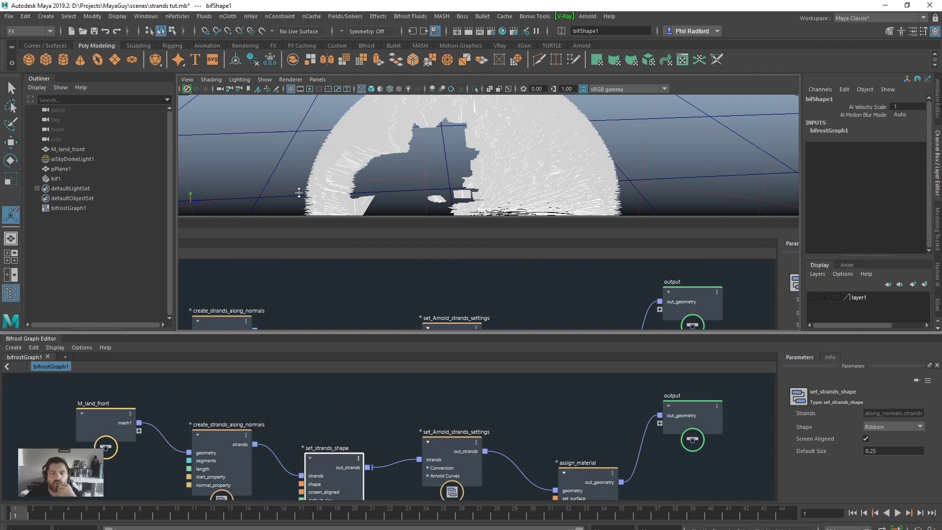
Step: Make the viewport taller above the graph, leaving the renderer unchanged
left_click(321, 227)
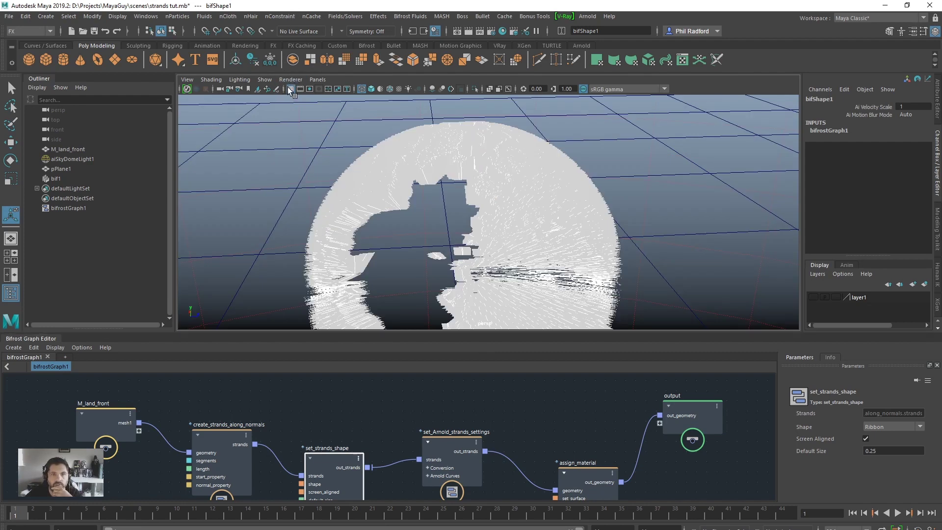
left_click(295, 82)
left_click(299, 96)
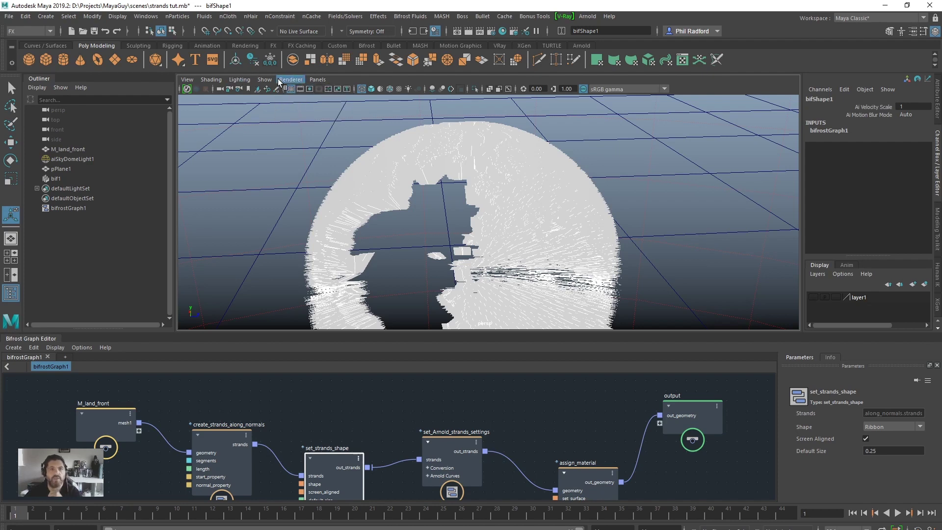
Step: Save the scene, then start a live Arnold render of the strand sphere in the viewport
left_click(9, 16)
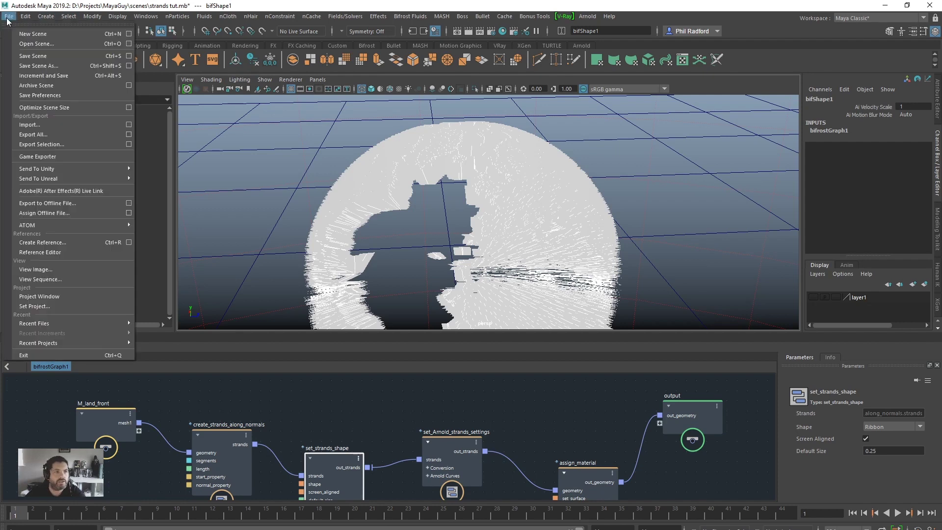
left_click(34, 55)
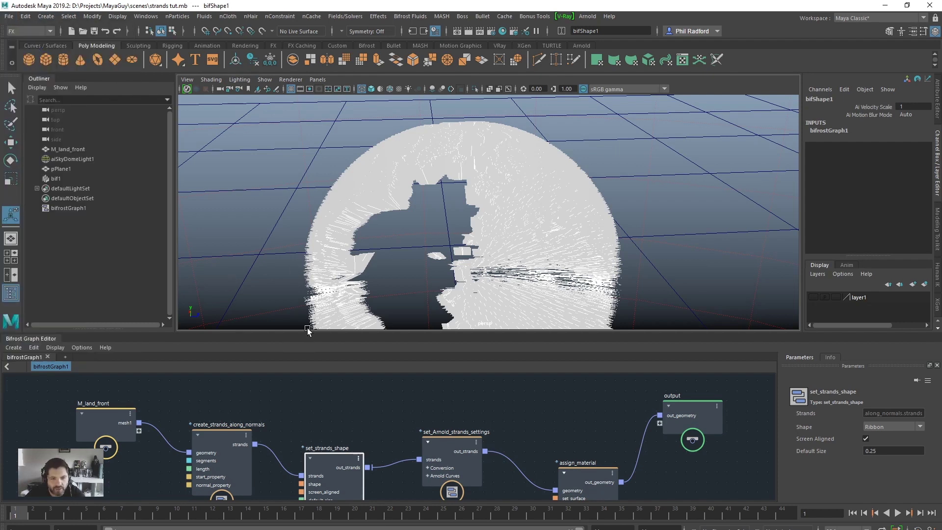
left_click(296, 82)
left_click(298, 116)
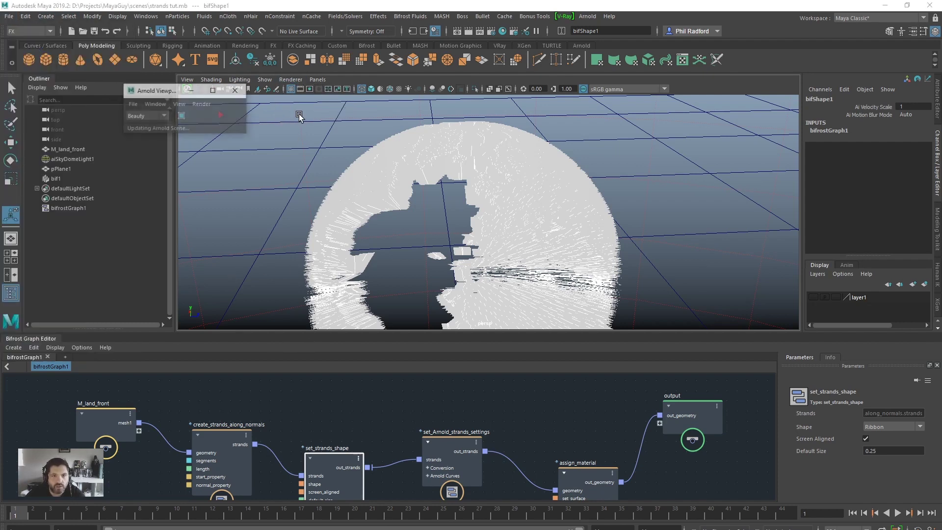
left_click(220, 117)
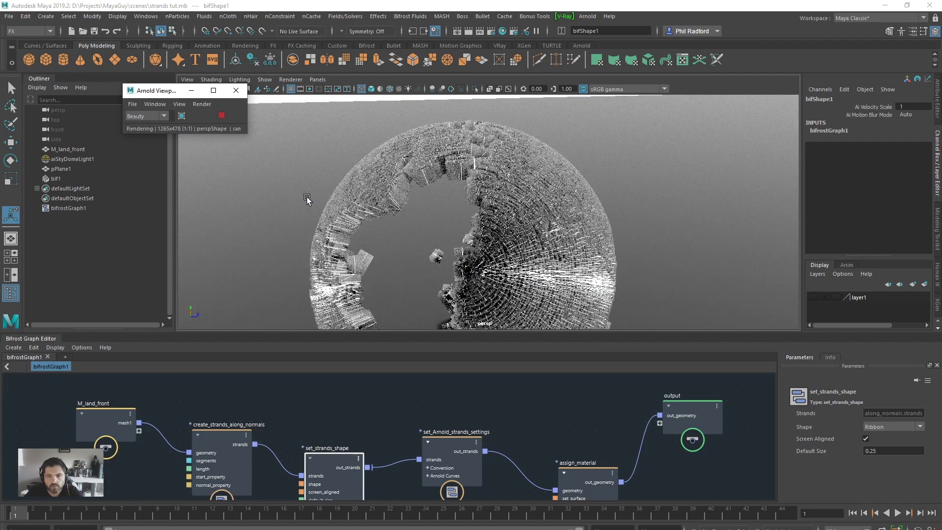
Step: Deselect and orbit close around the Arnold-rendered ribbon strands, then shift the set_strands_shape node
left_click(269, 99)
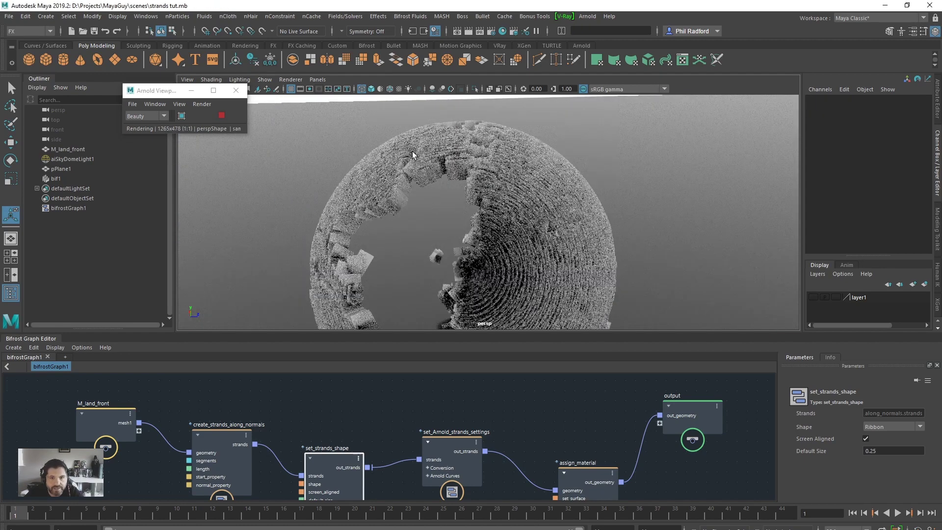
left_click_drag(543, 248, 459, 228, "alt")
right_click_drag(459, 228, 450, 193, "alt")
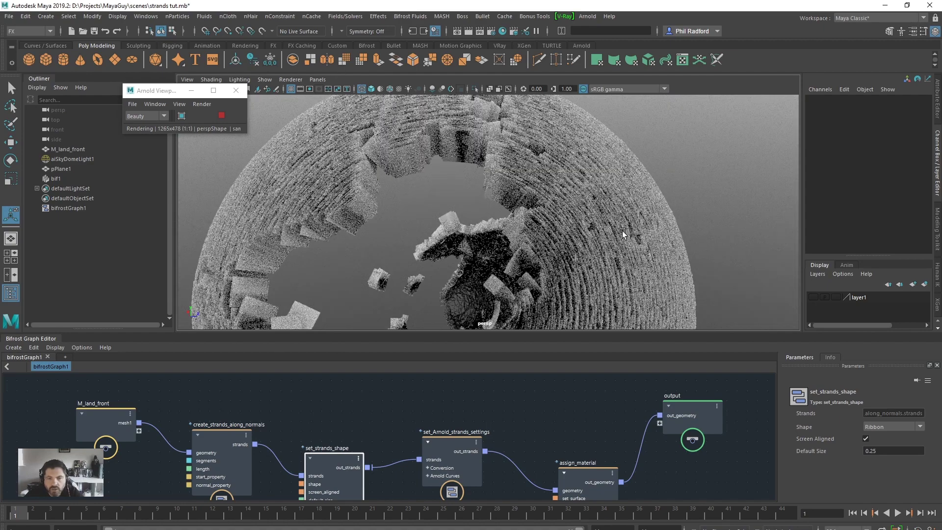
left_click_drag(623, 232, 575, 247, "alt")
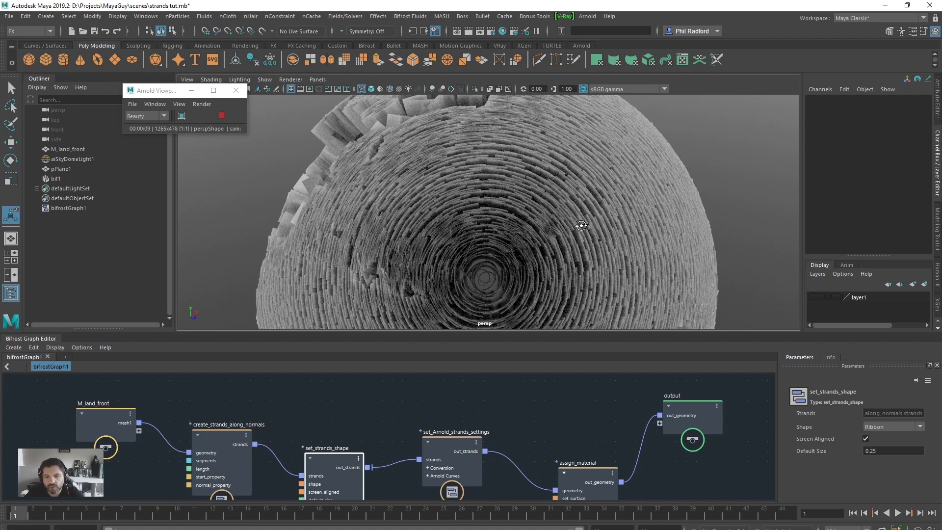
left_click_drag(352, 213, 534, 227, "alt")
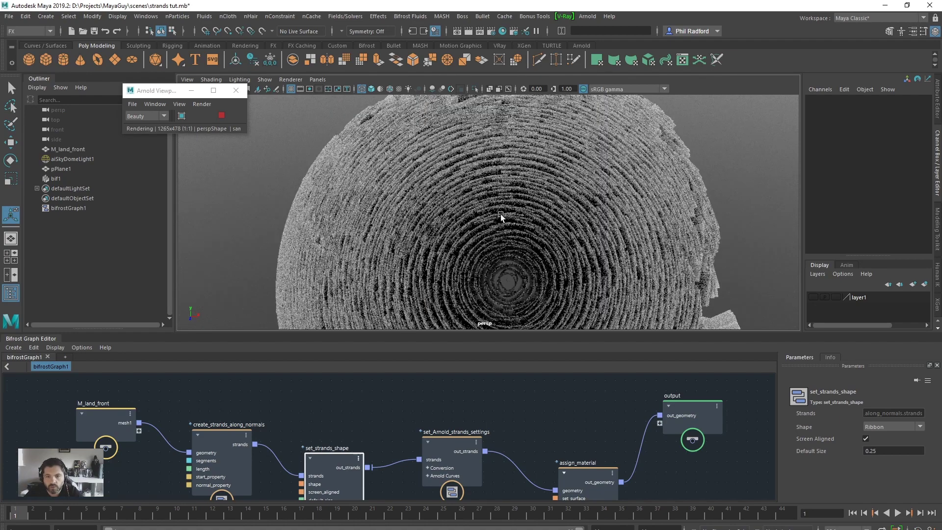
left_click_drag(440, 218, 504, 229, "alt")
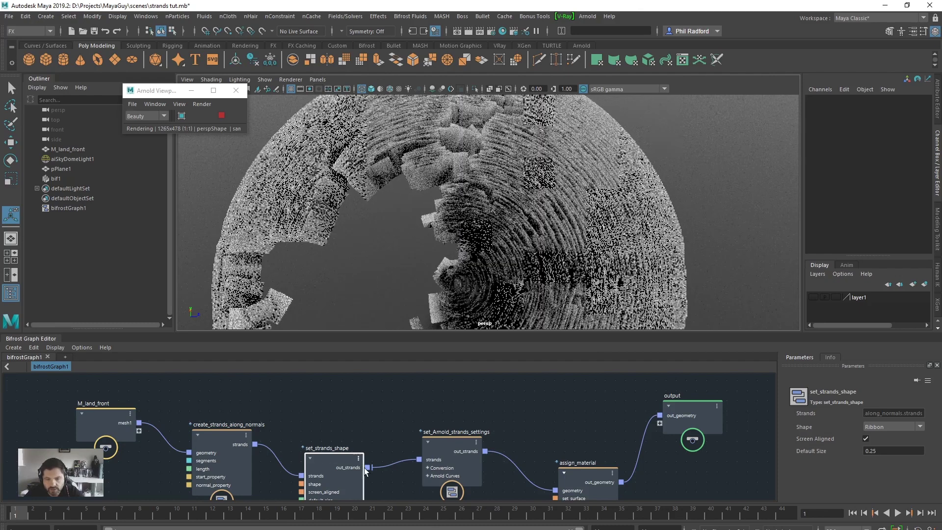
left_click_drag(332, 457, 346, 410)
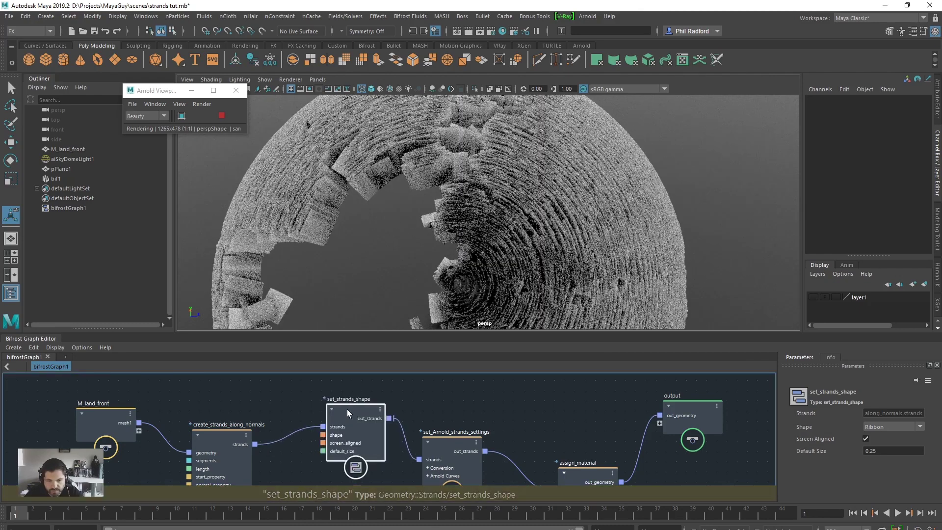
Step: Change the strand Shape from Ribbon through Wire to Tube, and reposition set_Arnold_strands_settings
left_click(890, 425)
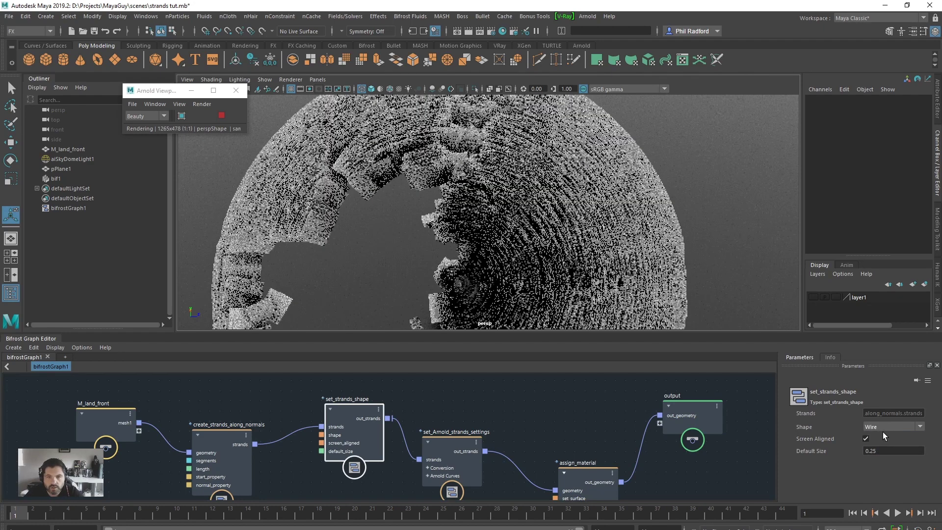
left_click(882, 425)
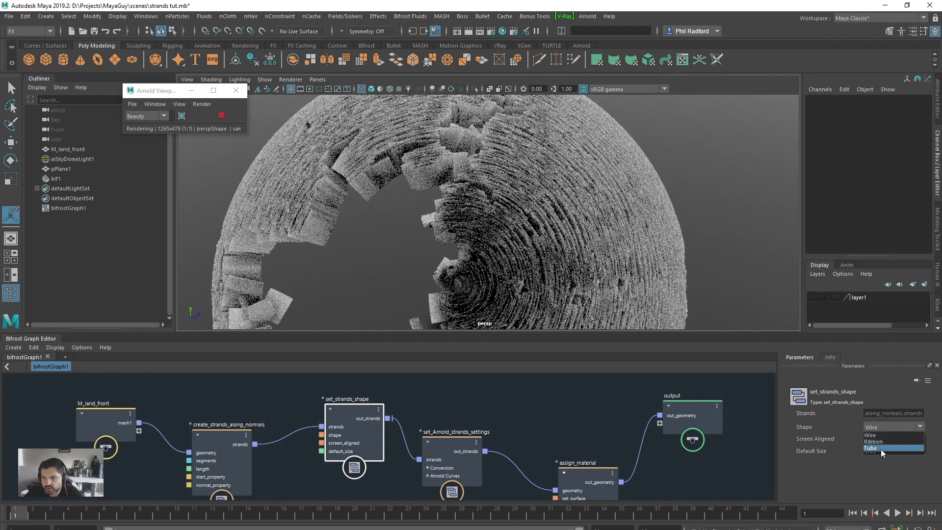
left_click(881, 449)
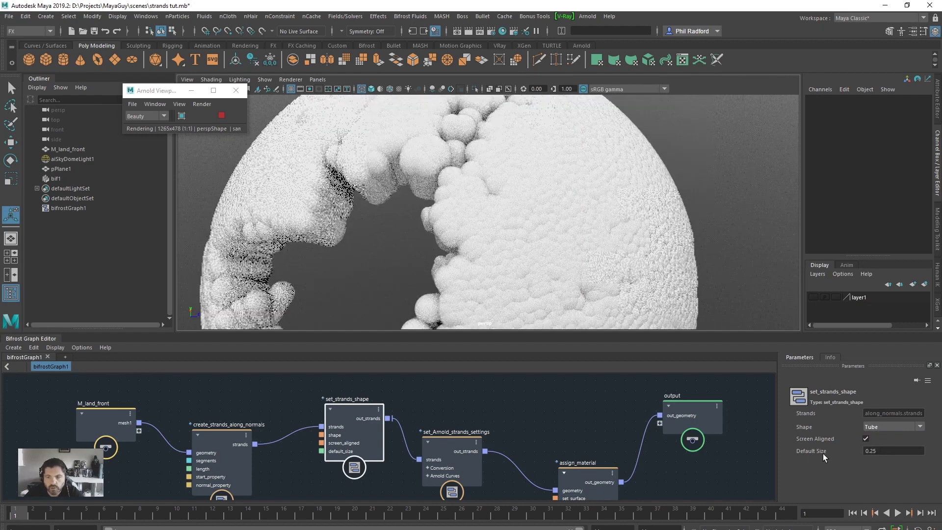
scroll(553, 237, "down", 5)
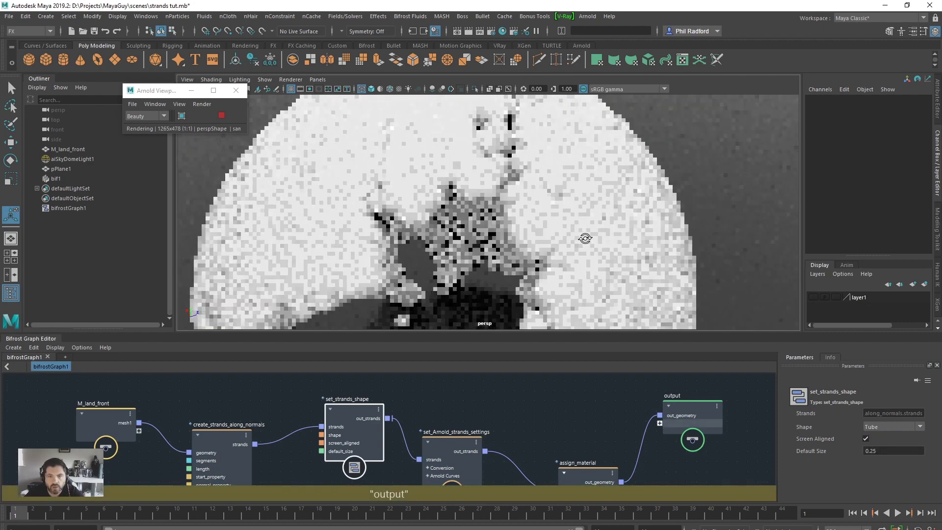
double_click(872, 451)
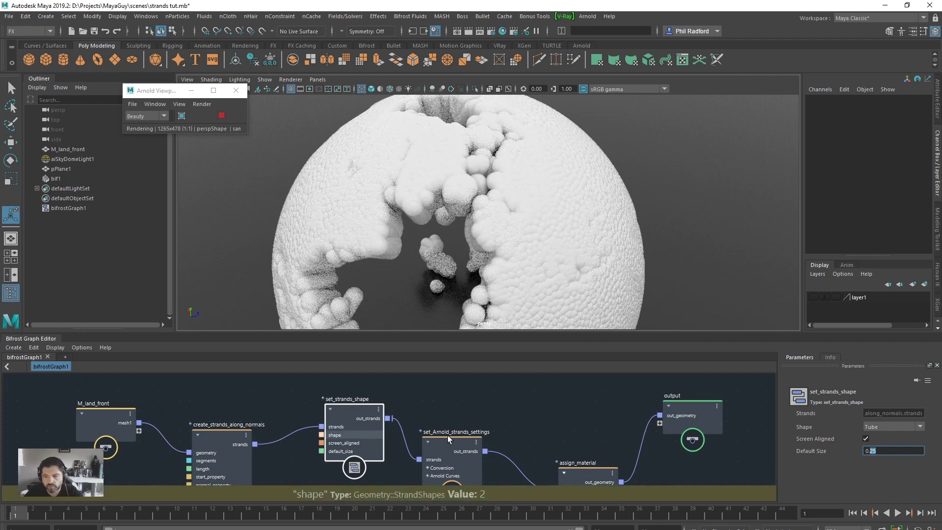
left_click_drag(448, 446, 463, 408)
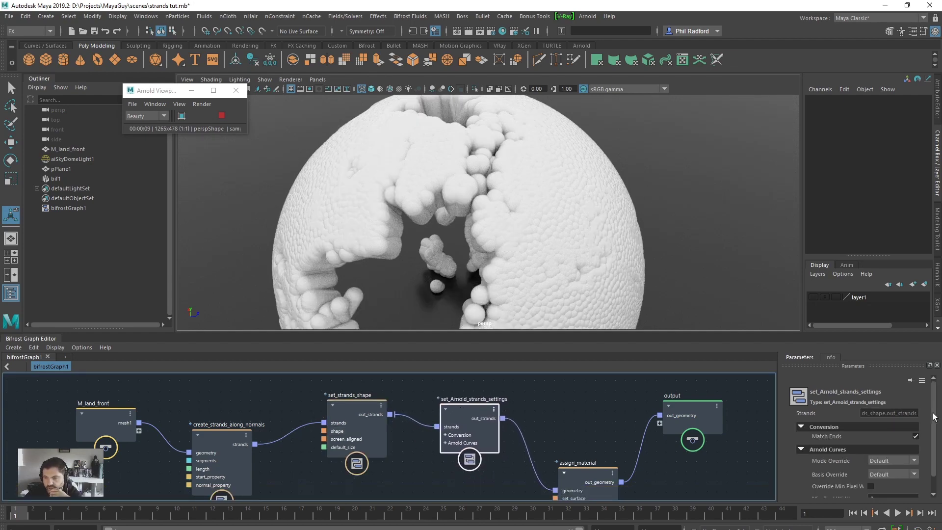
Step: Set the Arnold Curves Mode Override on set_Arnold_strands_settings to Thick
left_click_drag(934, 417, 934, 428)
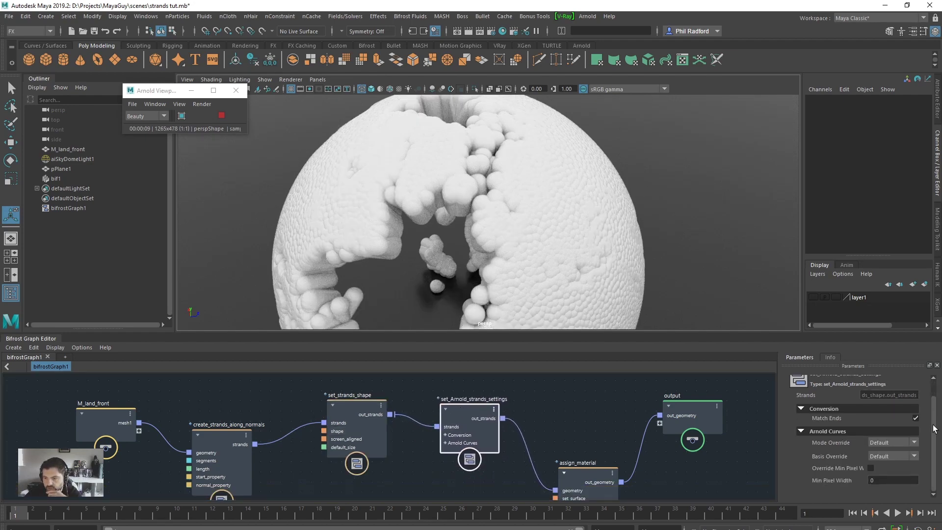
left_click(895, 443)
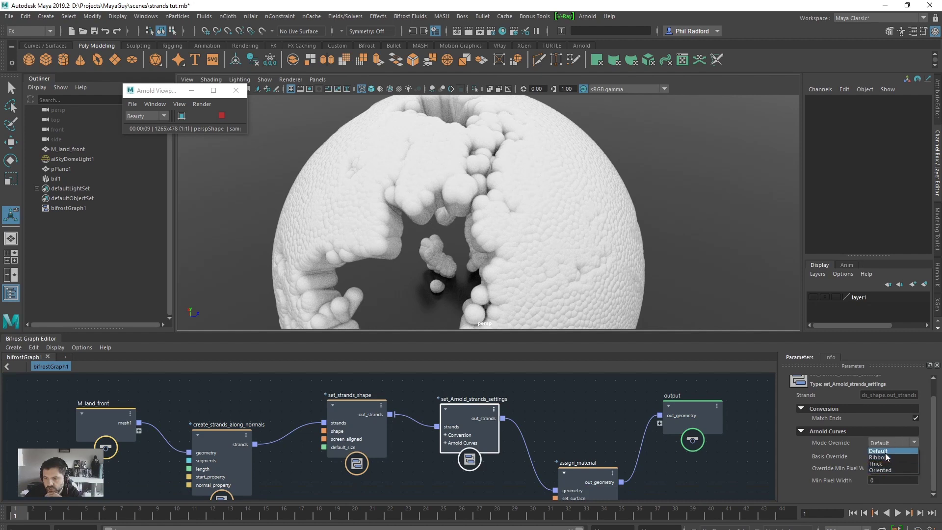
left_click(888, 463)
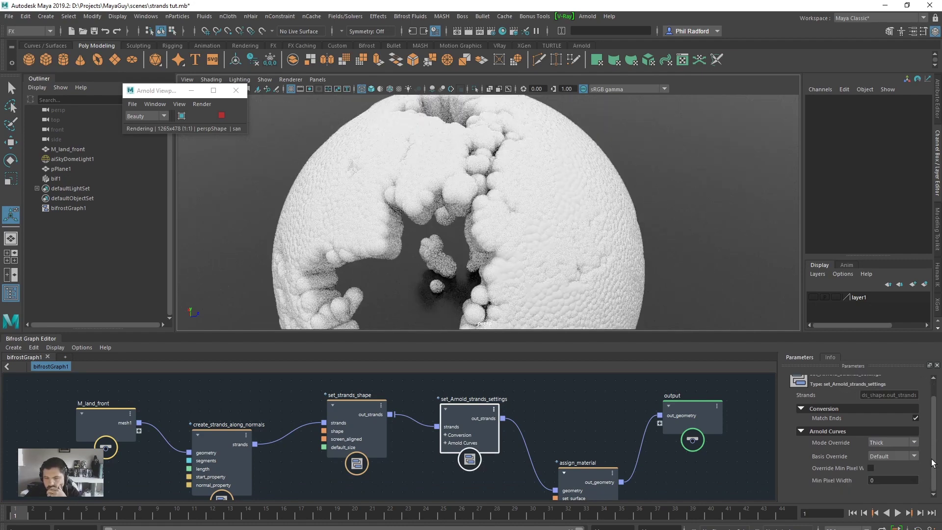
left_click(218, 433)
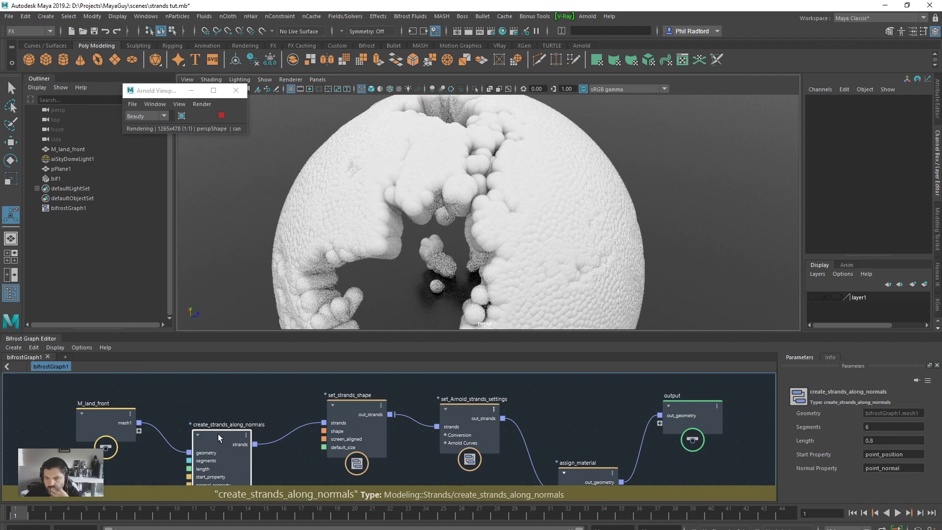
Step: Set the set_strands_shape Default Size to 0.05
left_click(354, 405)
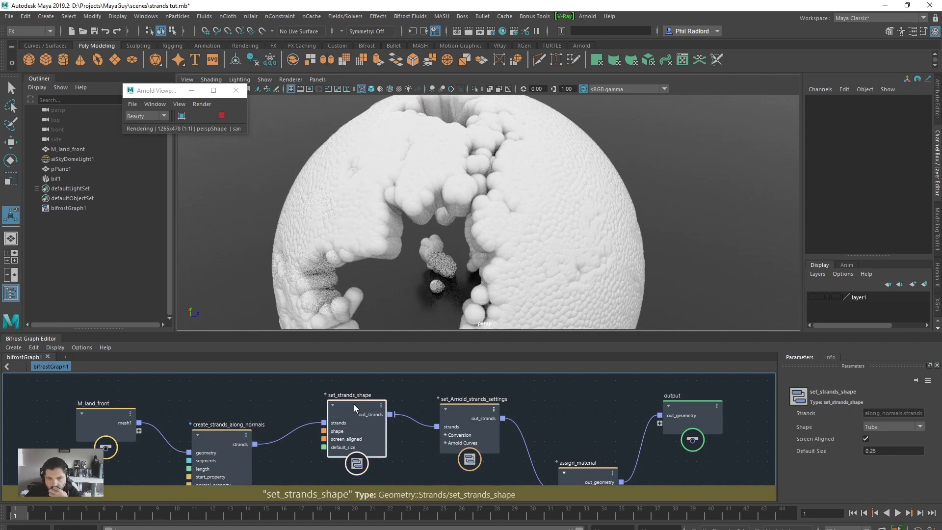
left_click(878, 452)
left_click_drag(878, 452, 871, 453)
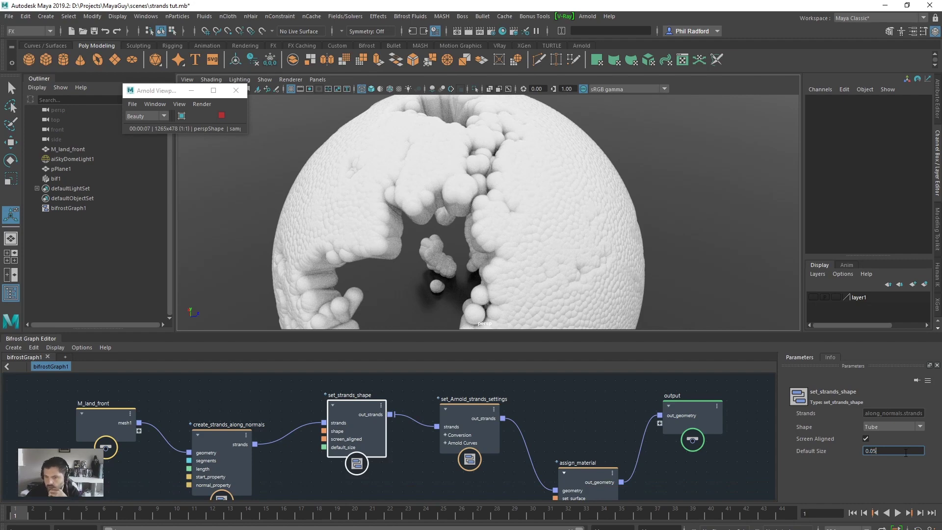
key("Return")
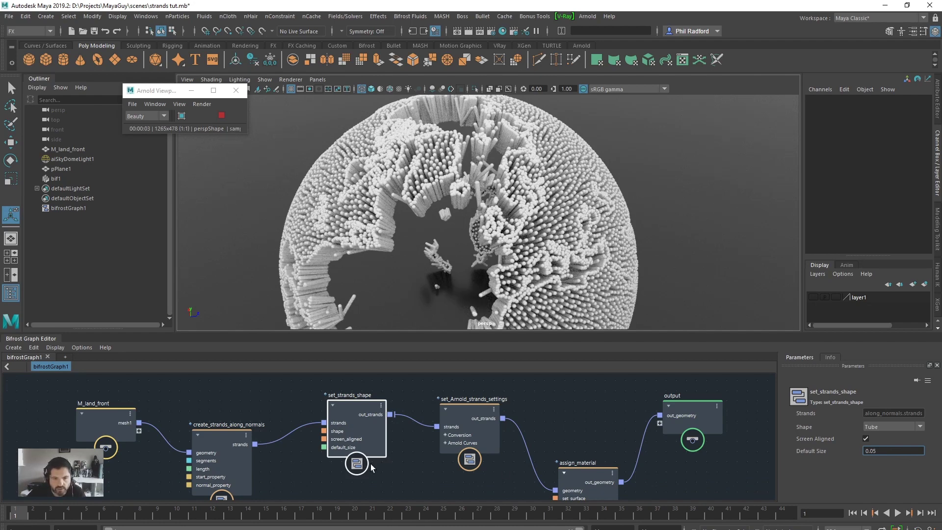
left_click_drag(354, 402, 356, 401)
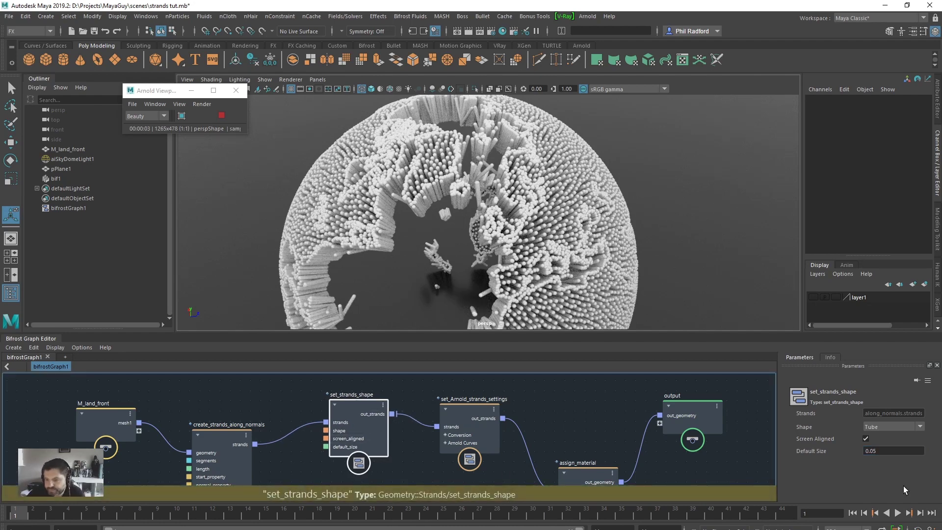
Step: Thin the strands further with Default Size 0.02 and orbit the Arnold render to inspect
left_click(877, 450)
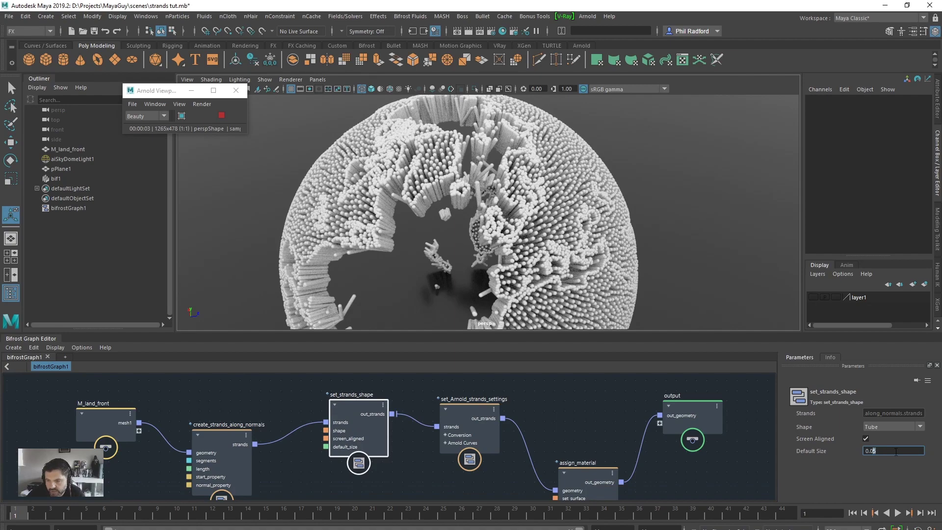
type("2")
key("Return")
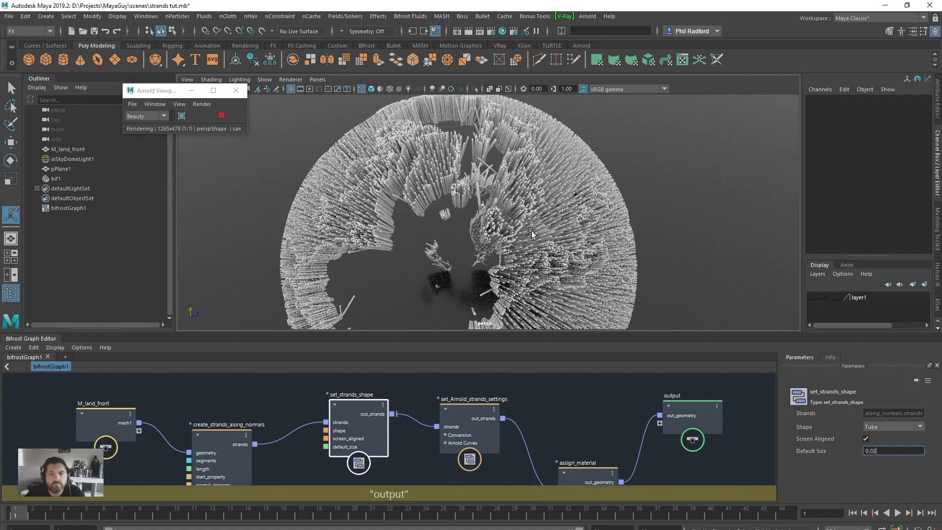
scroll(519, 229, "up", 3)
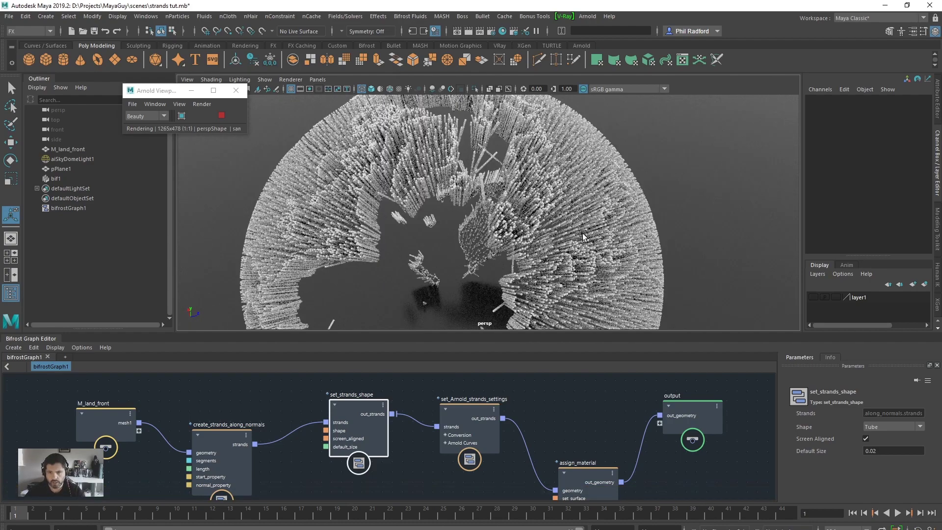
left_click_drag(576, 239, 546, 238, "alt")
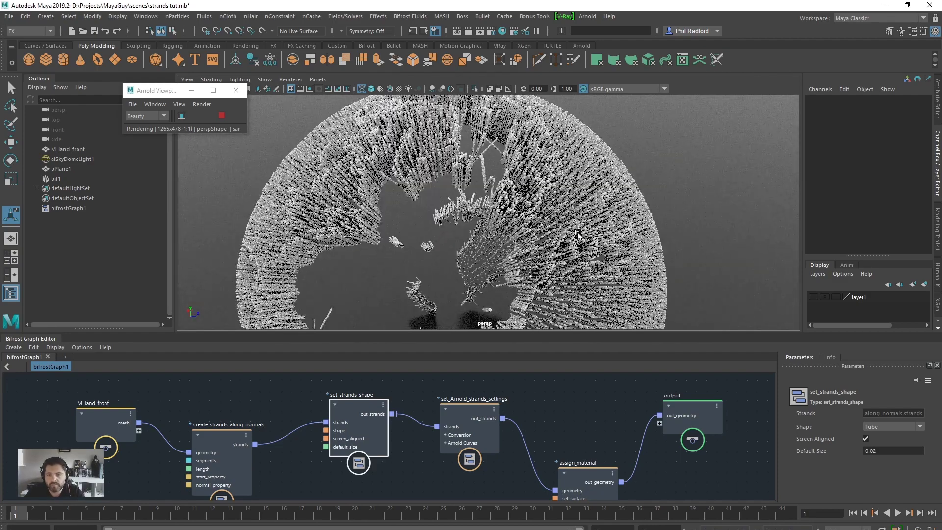
right_click_drag(480, 236, 446, 219, "alt")
left_click_drag(446, 218, 507, 212, "alt")
left_click_drag(468, 413, 475, 399)
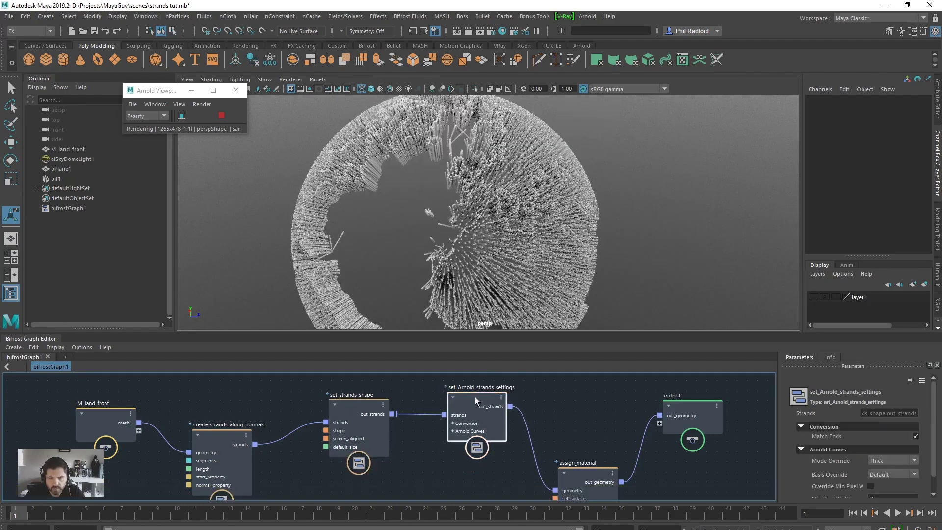
scroll(843, 417, "down", 1)
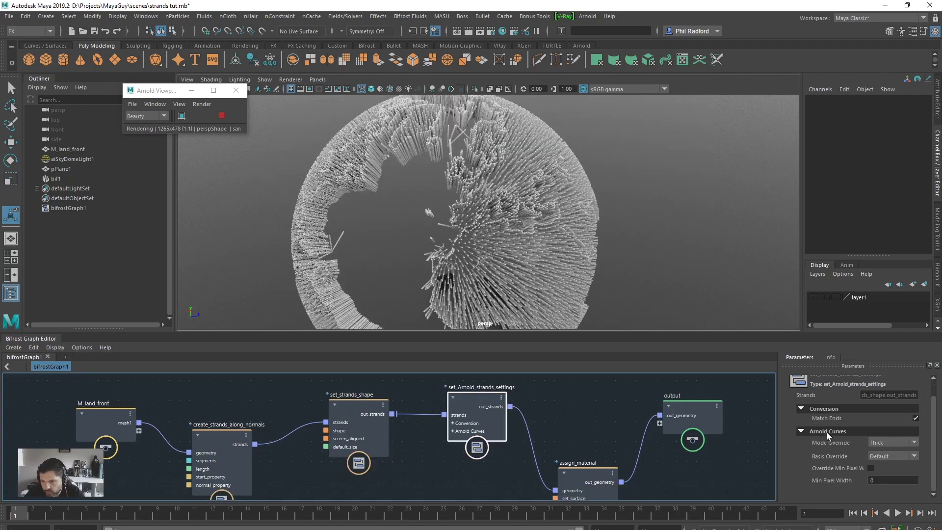
left_click(886, 444)
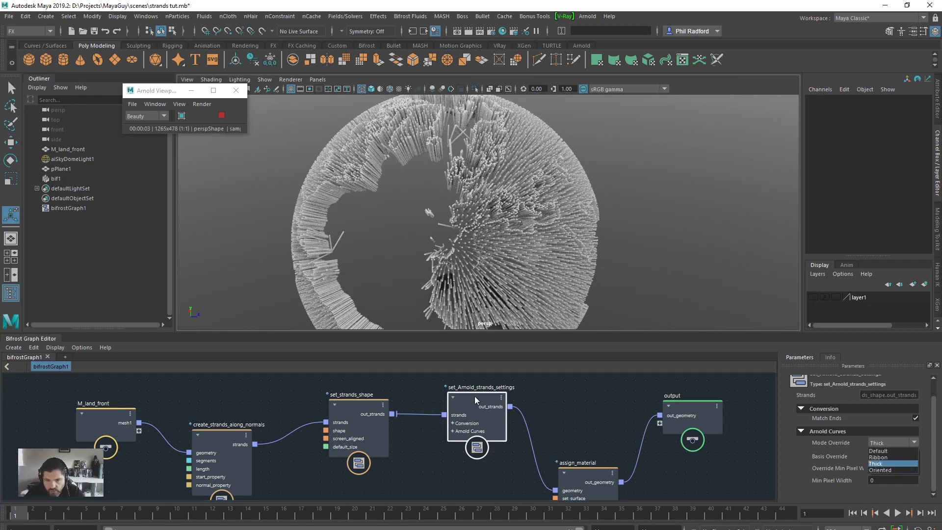
left_click_drag(474, 396, 481, 395)
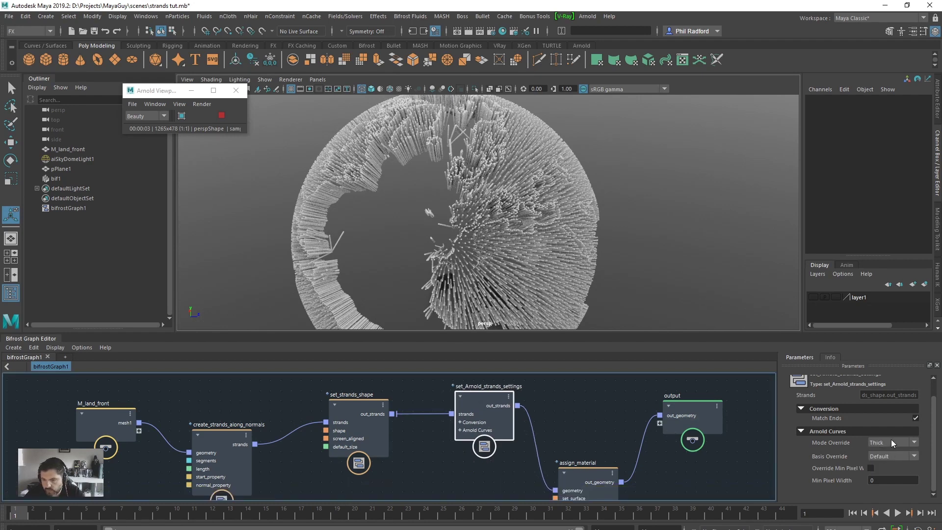
left_click(890, 457)
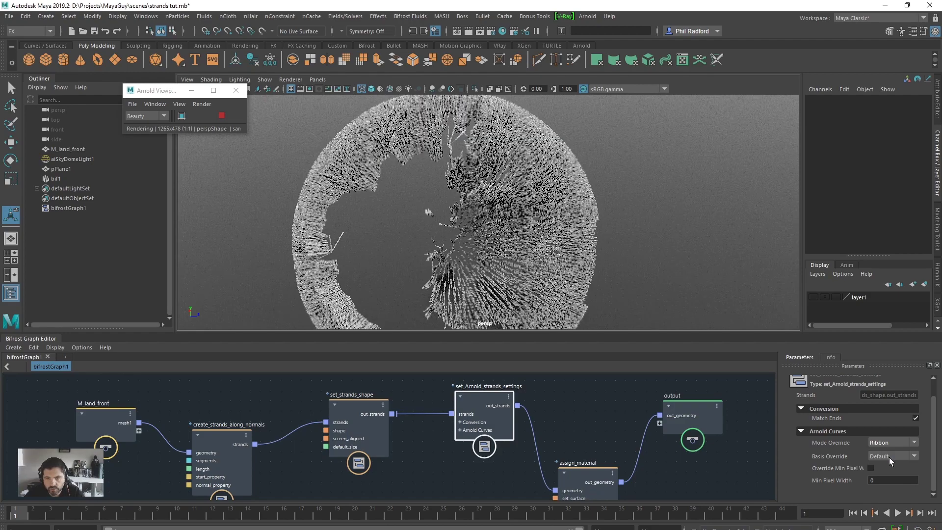
scroll(493, 241, "up", 4)
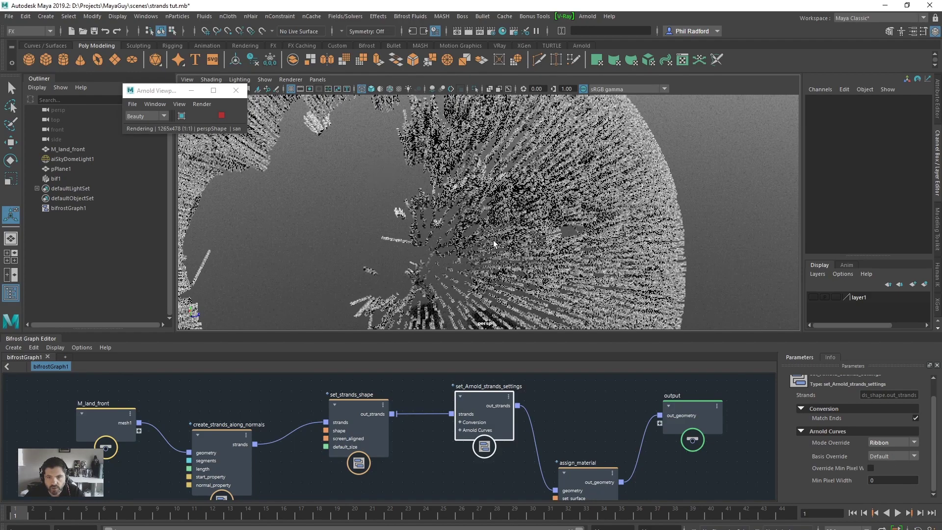
scroll(498, 257, "up", 3)
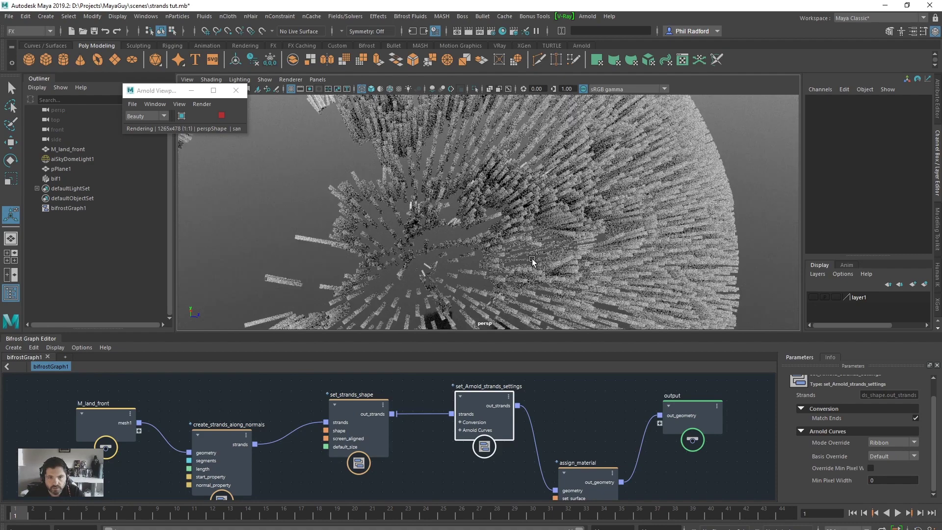
scroll(553, 262, "down", 4)
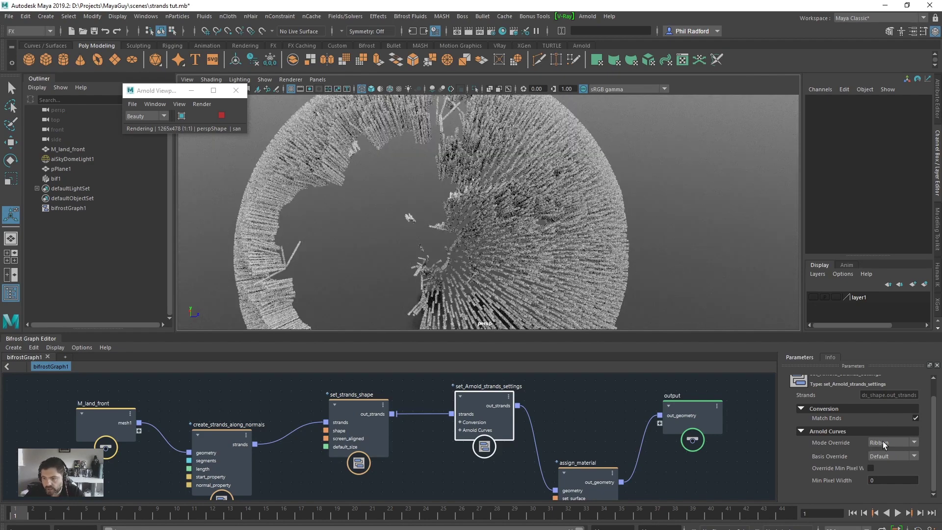
left_click(884, 444)
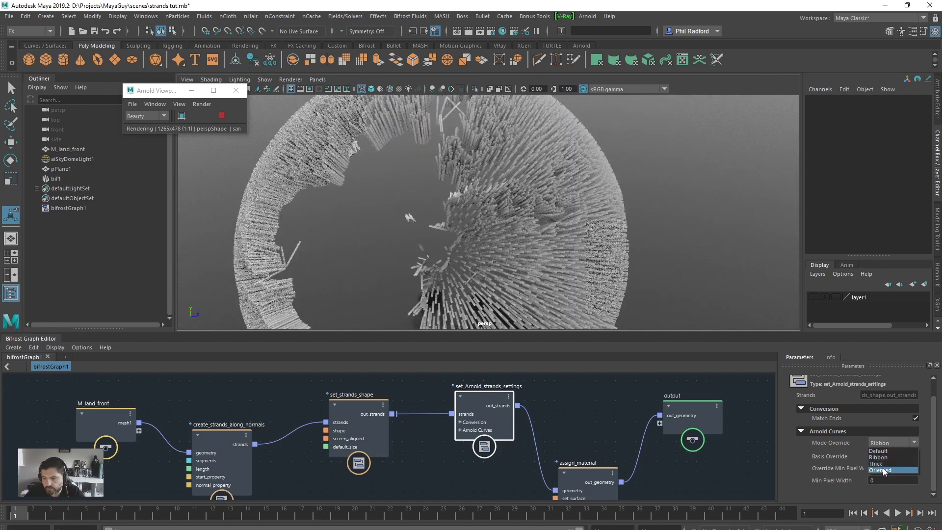
left_click(882, 470)
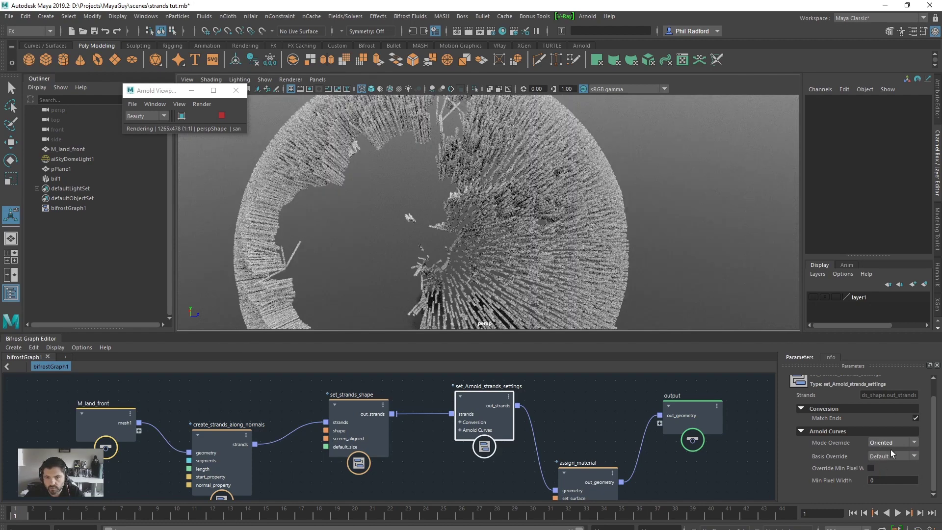
left_click(883, 443)
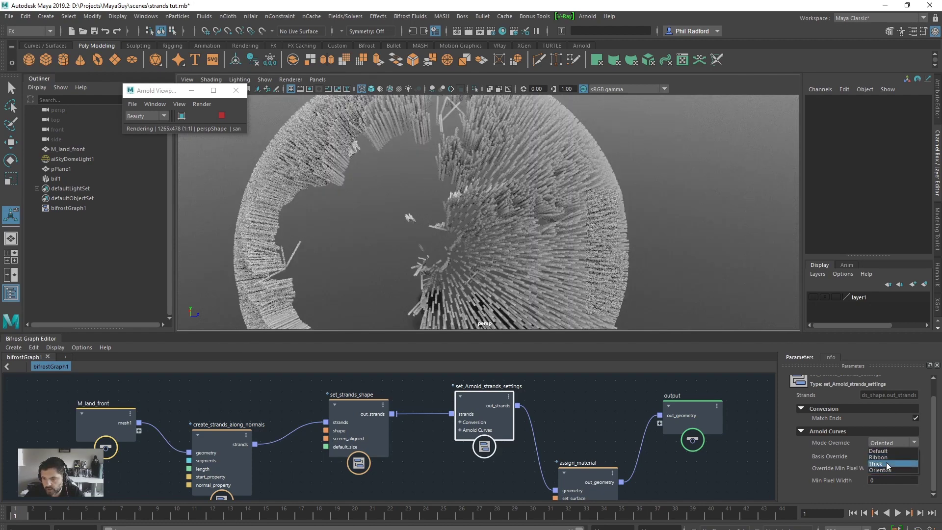
left_click(886, 462)
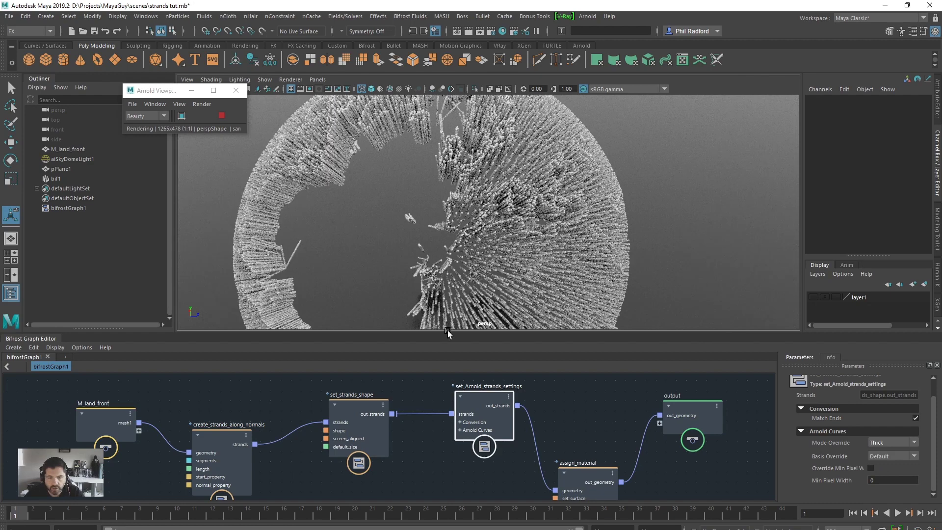
left_click_drag(331, 408, 331, 401)
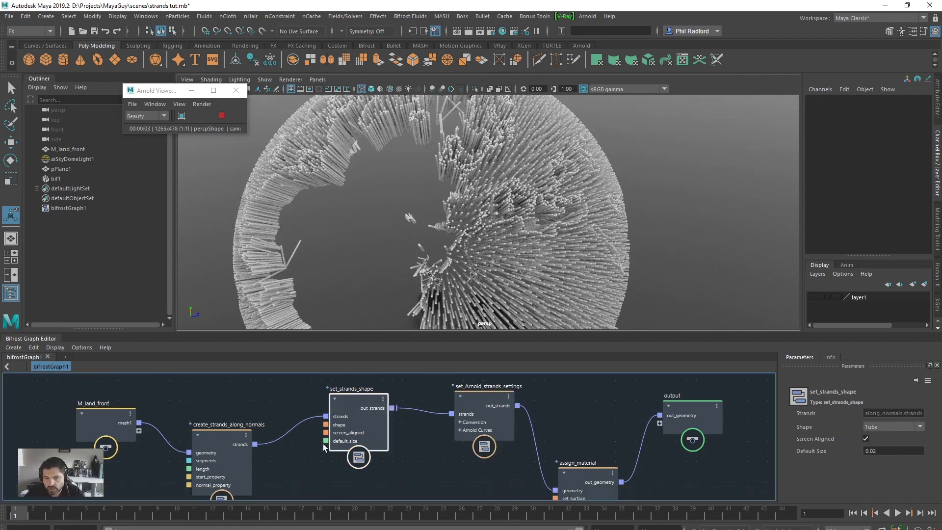
Step: Change create_strands_along_normals Length from 0.8 to 0.2 and orbit to review the stubbier strands
left_click_drag(213, 438, 231, 395)
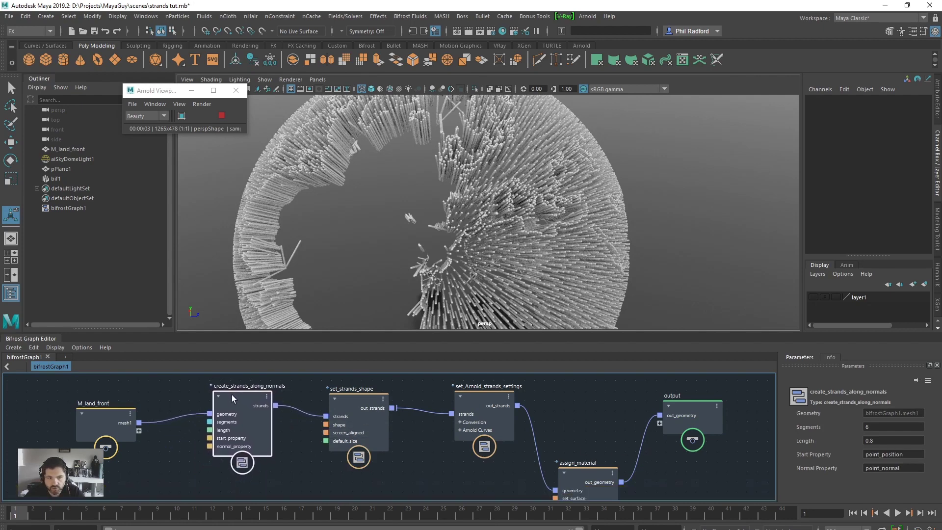
left_click(874, 441)
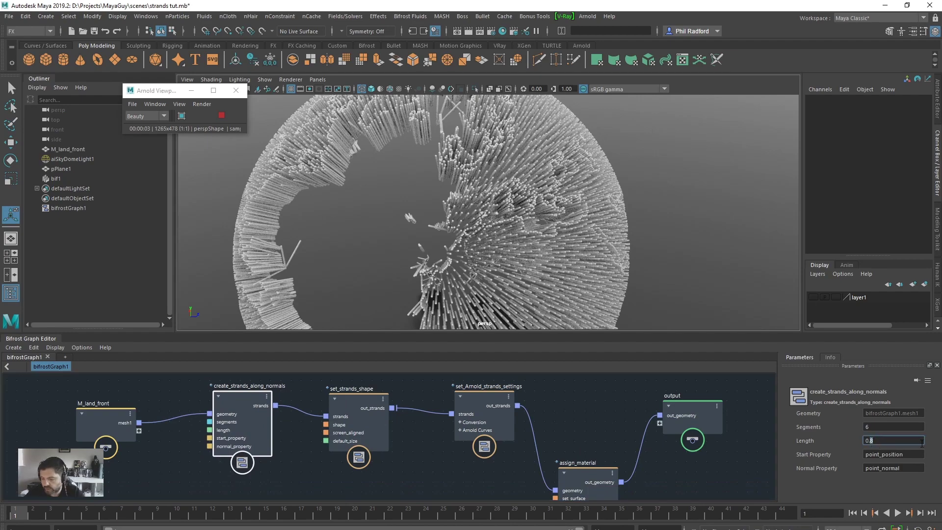
key("Return")
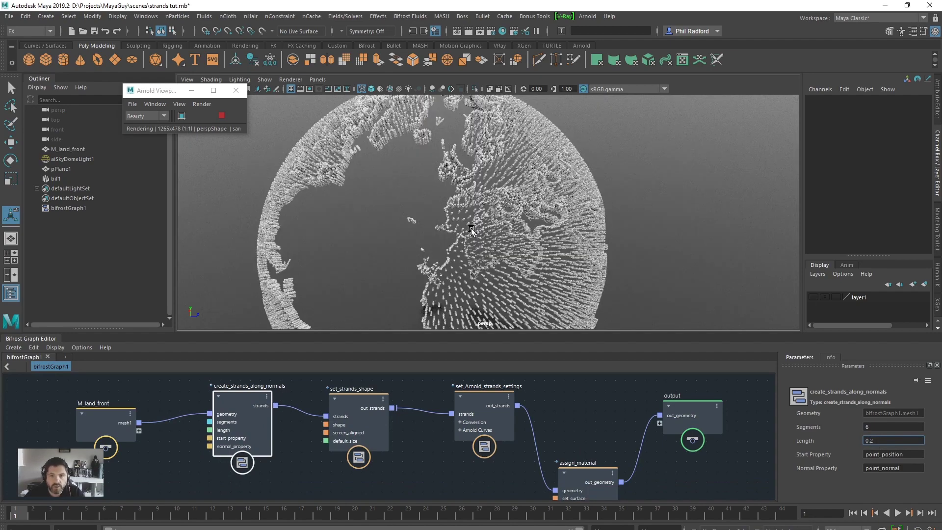
left_click_drag(472, 230, 555, 229, "alt")
left_click_drag(637, 236, 582, 244, "alt")
right_click_drag(582, 244, 487, 236, "alt")
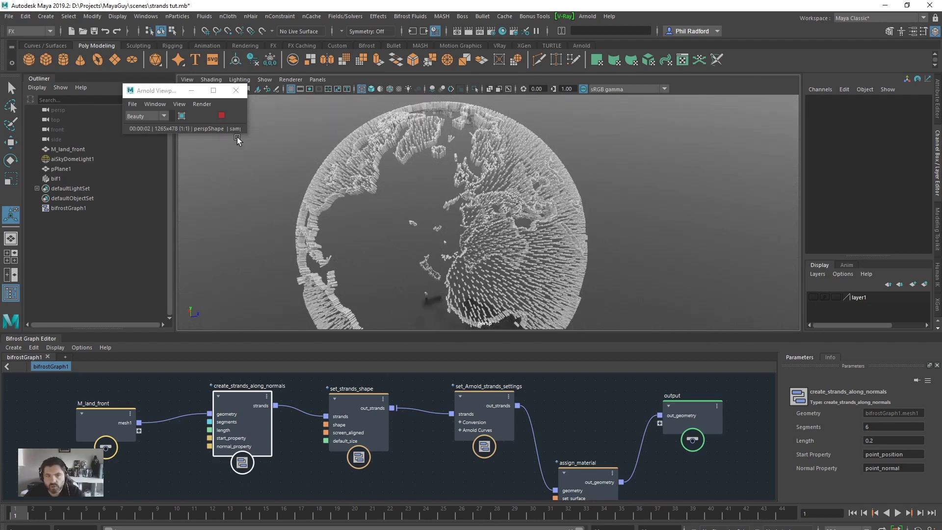
Step: Stop the Arnold preview and enlarge the 3D view around the strand globe
left_click(222, 115)
left_click_drag(590, 333, 590, 319)
left_click_drag(582, 243, 506, 247, "alt")
right_click_drag(506, 247, 597, 241, "alt")
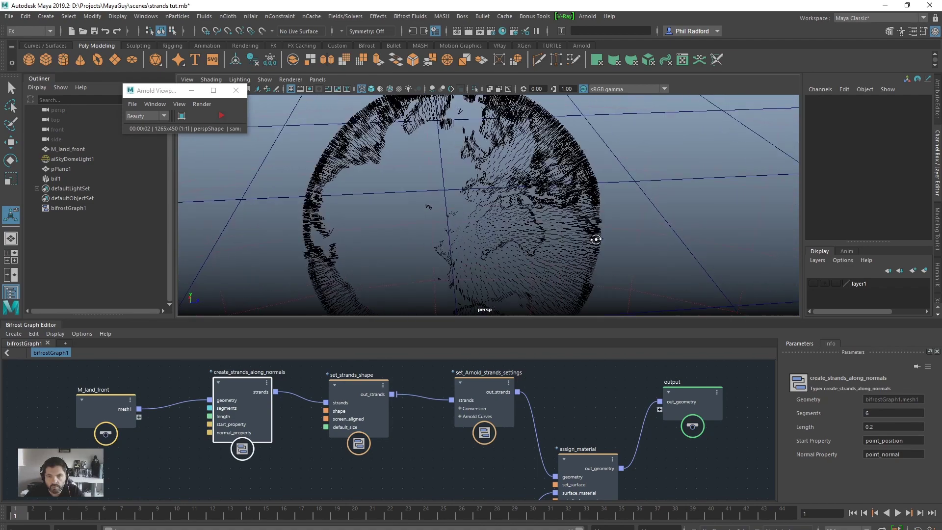
Step: Arrange the graph so M_land_front sits left and the three strand nodes sit close together
left_click(508, 466)
scroll(453, 466, "down", 3)
middle_click_drag(453, 466, 458, 443)
left_click_drag(255, 391, 196, 381)
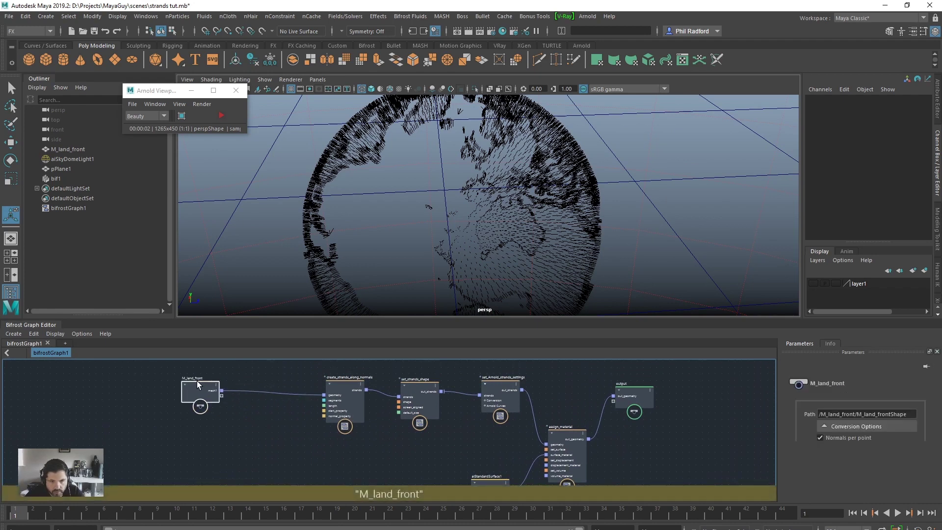
left_click_drag(346, 384, 338, 379)
left_click_drag(418, 385, 393, 384)
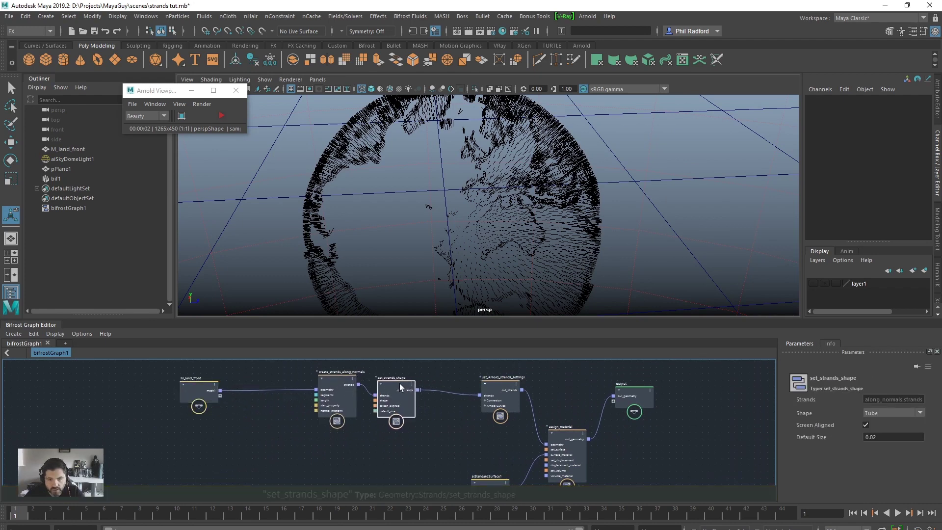
left_click_drag(499, 387, 454, 386)
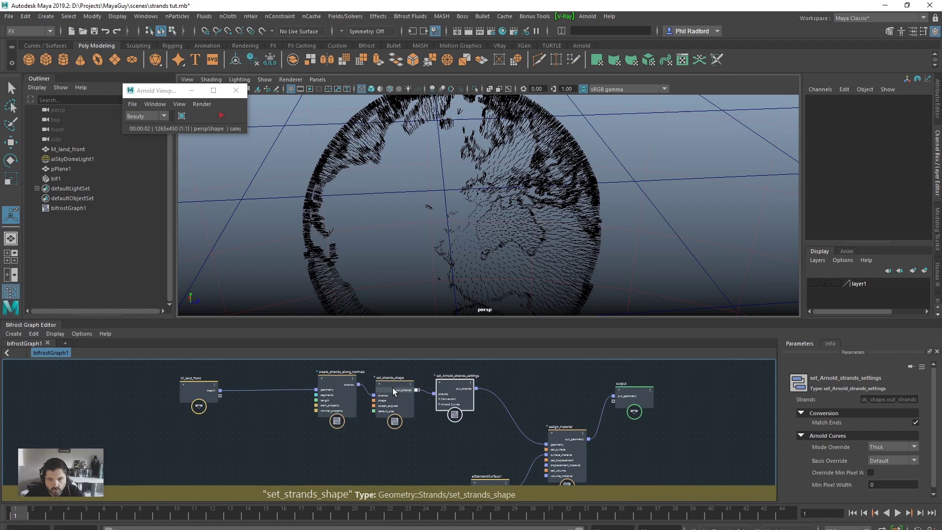
Step: Combine the three strand nodes into a single compound node with Create Compound
right_click(334, 381)
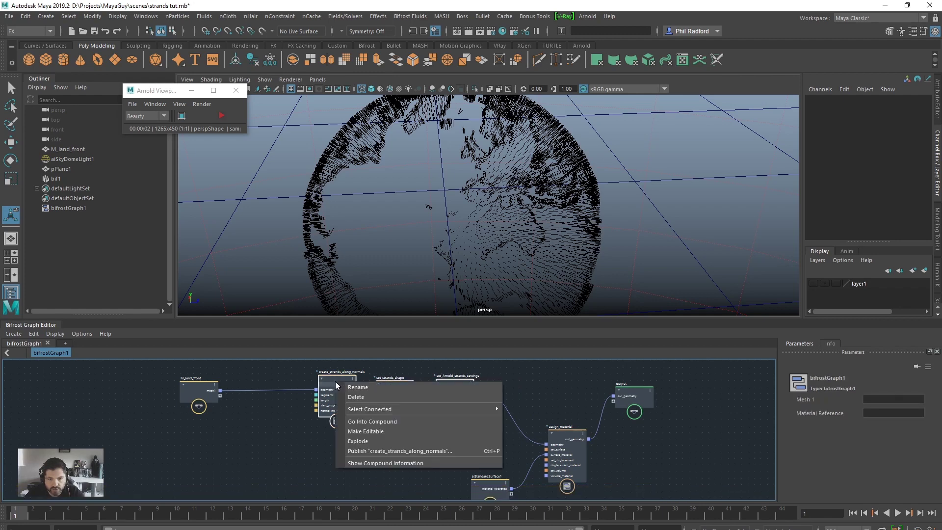
left_click(14, 334)
left_click(29, 352)
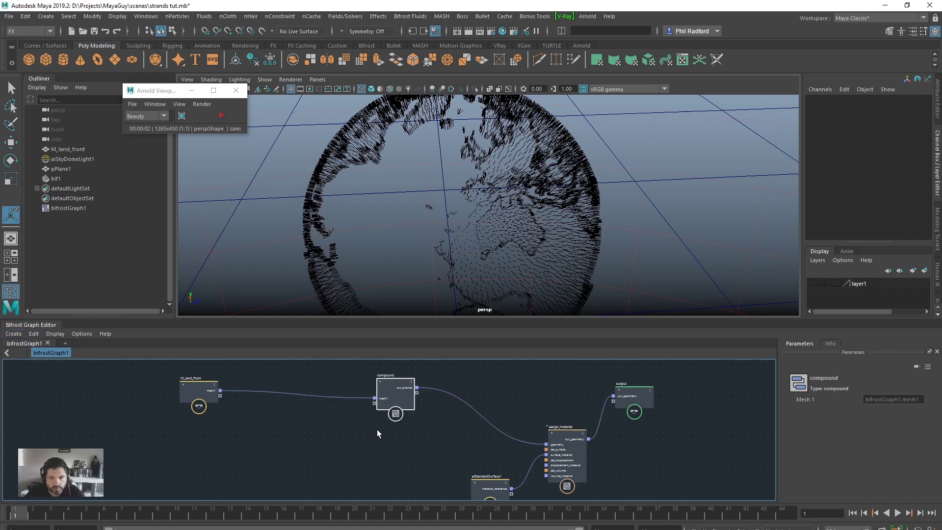
left_click_drag(392, 381, 409, 392)
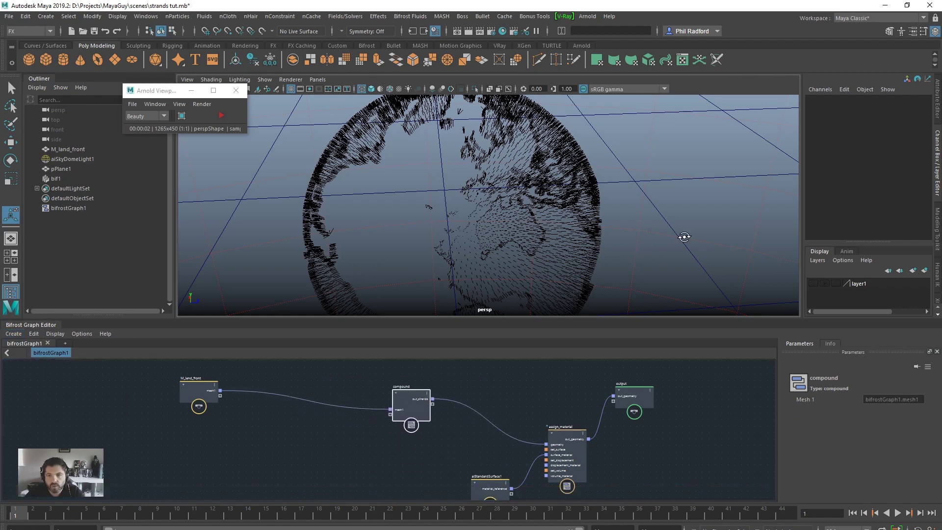
left_click_drag(684, 237, 625, 249, "alt")
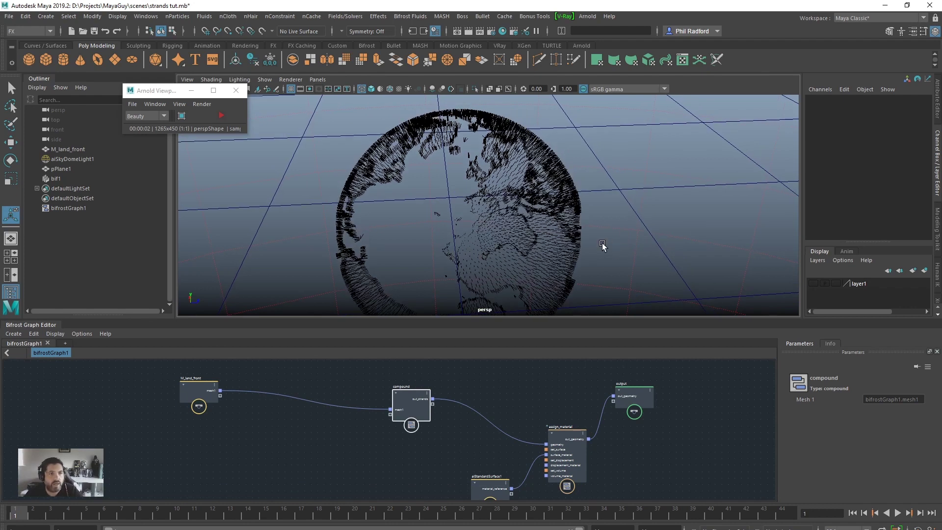
Step: Create a tilted torus and wire pTorus1's mesh into the strand compound
left_click(97, 60)
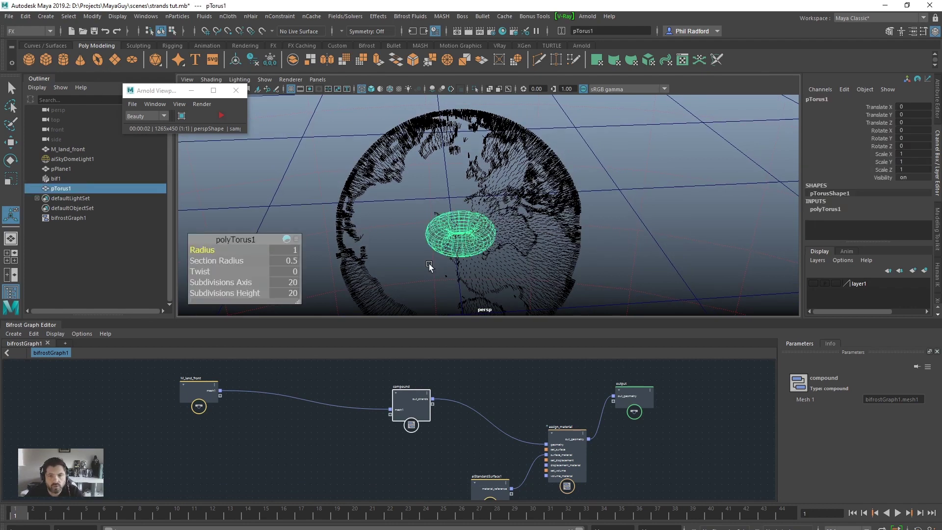
key("e")
left_click_drag(454, 241, 392, 252)
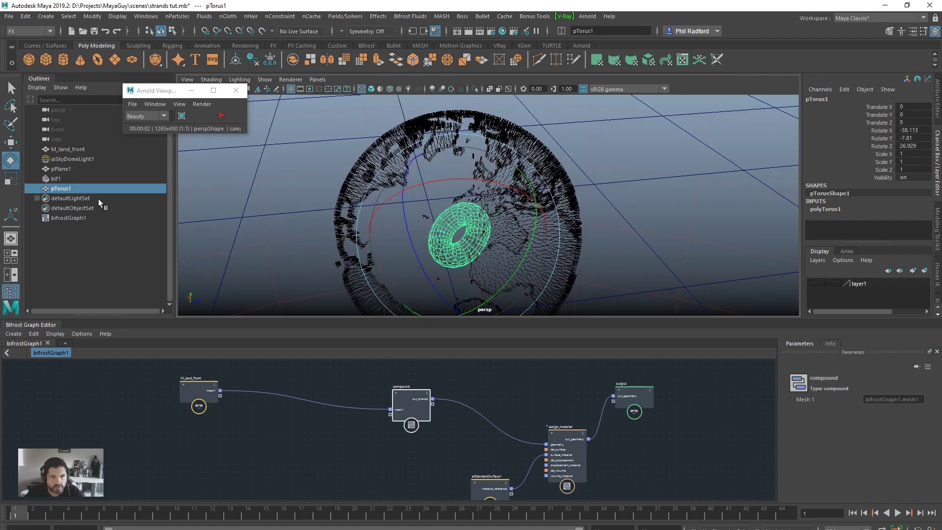
left_click_drag(98, 196, 261, 438)
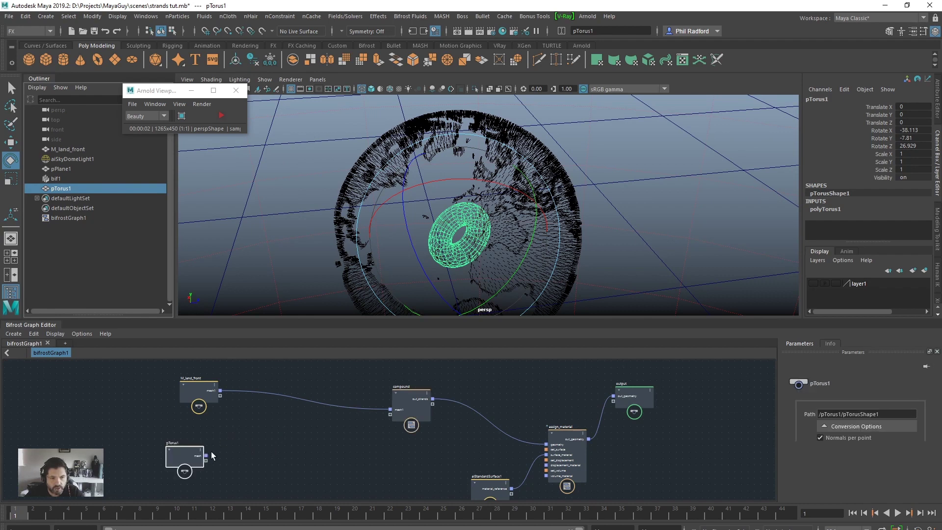
left_click_drag(206, 456, 390, 408)
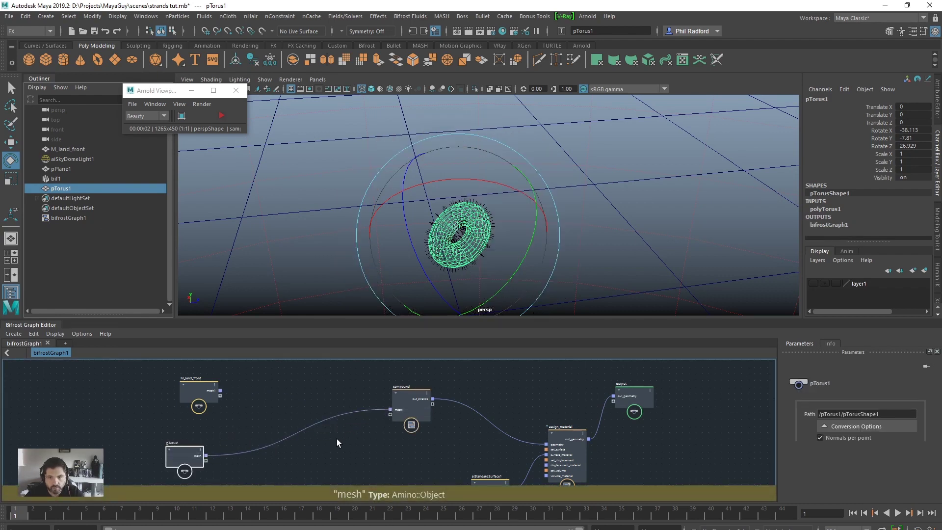
Step: Start an Arnold render and view the strands sprouting from the torus up close
left_click_drag(432, 263, 538, 243, "alt")
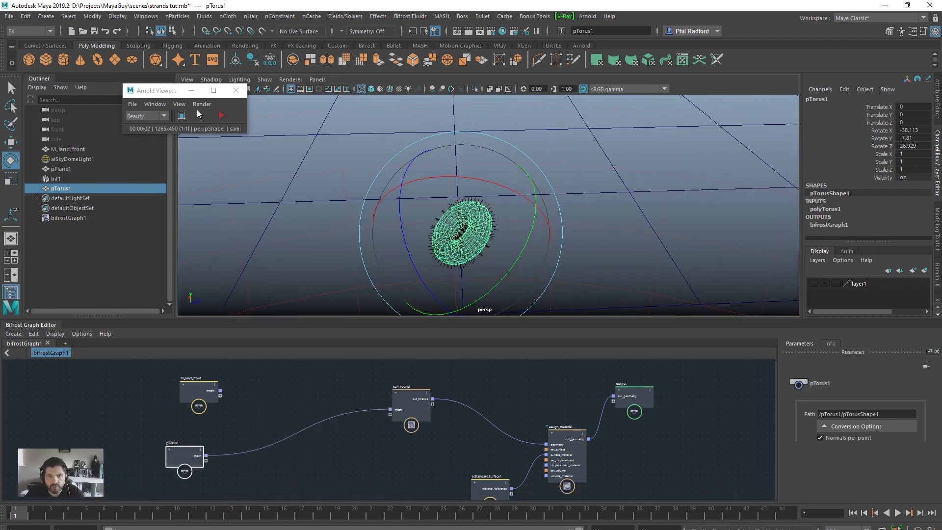
left_click(219, 116)
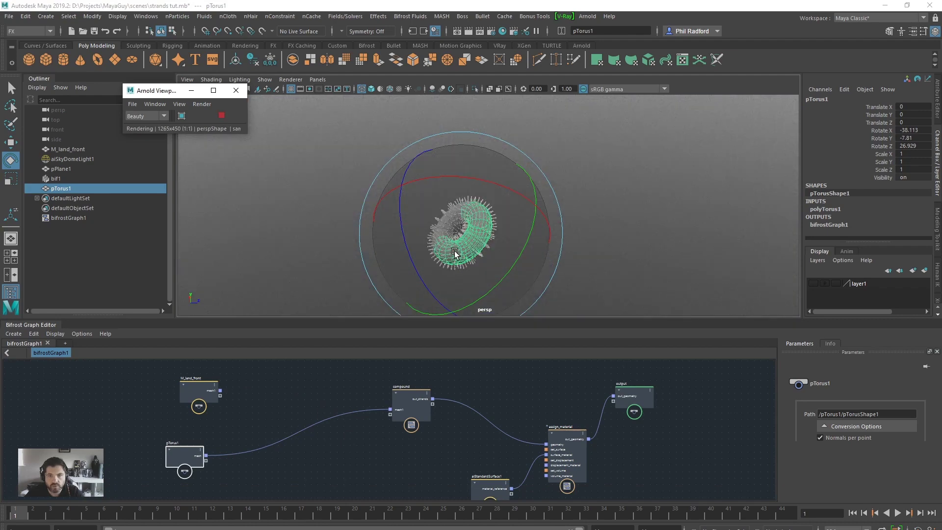
left_click(540, 244)
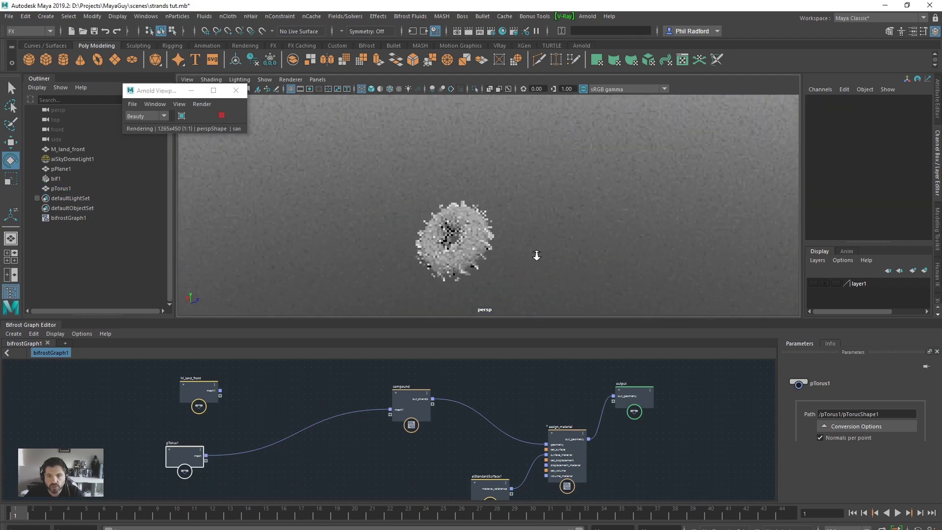
right_click_drag(599, 256, 579, 220, "alt")
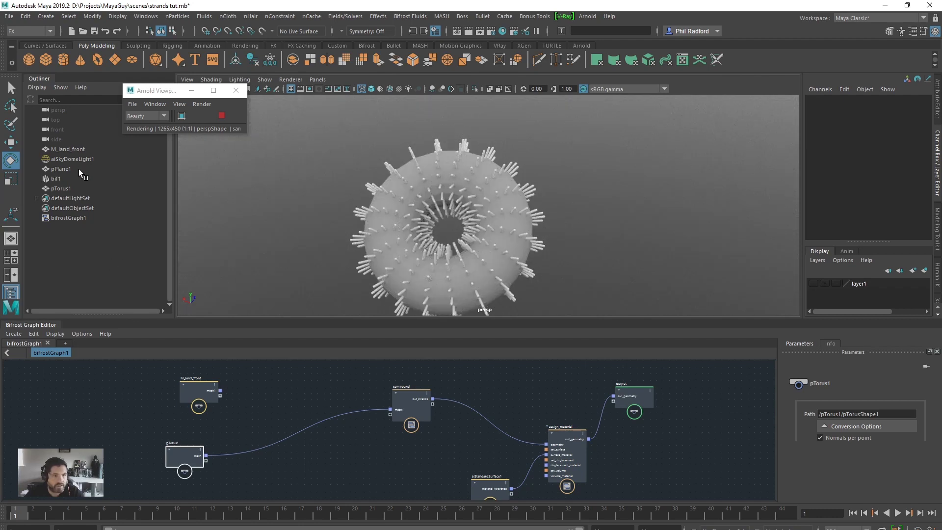
left_click(69, 191)
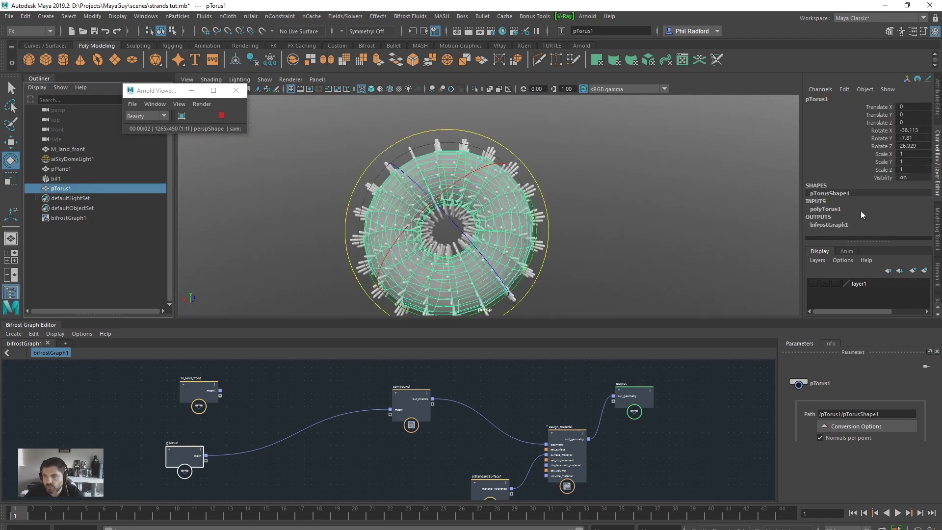
Step: Set polyTorus1's Subdivisions Axis and Subdivisions Height to 60
left_click(827, 209)
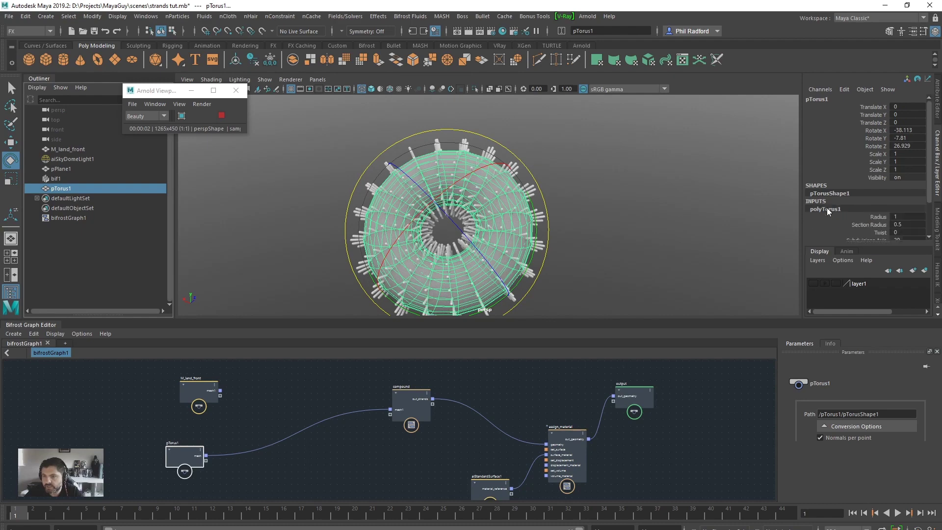
left_click(897, 197)
type("60")
key("Return")
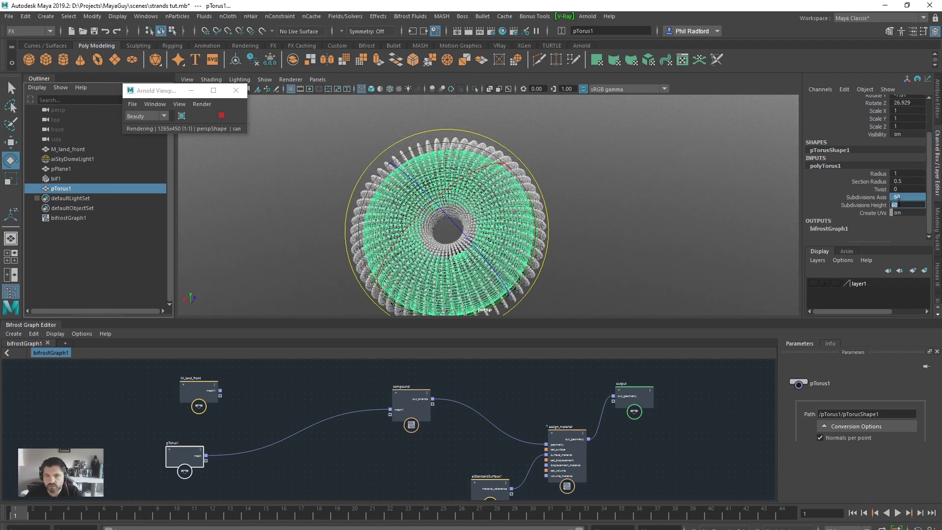
Step: Deselect the torus, reframe the view on it, and move the compound node up and left
left_click_drag(586, 231, 641, 191, "alt")
left_click(641, 192)
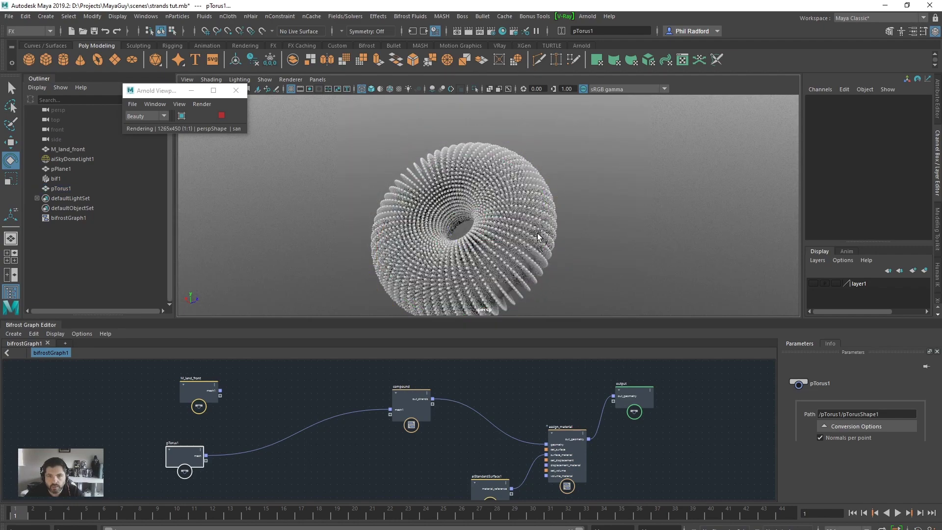
right_click_drag(642, 193, 688, 231, "alt")
left_click_drag(688, 231, 637, 226, "alt")
right_click_drag(636, 226, 552, 222, "alt")
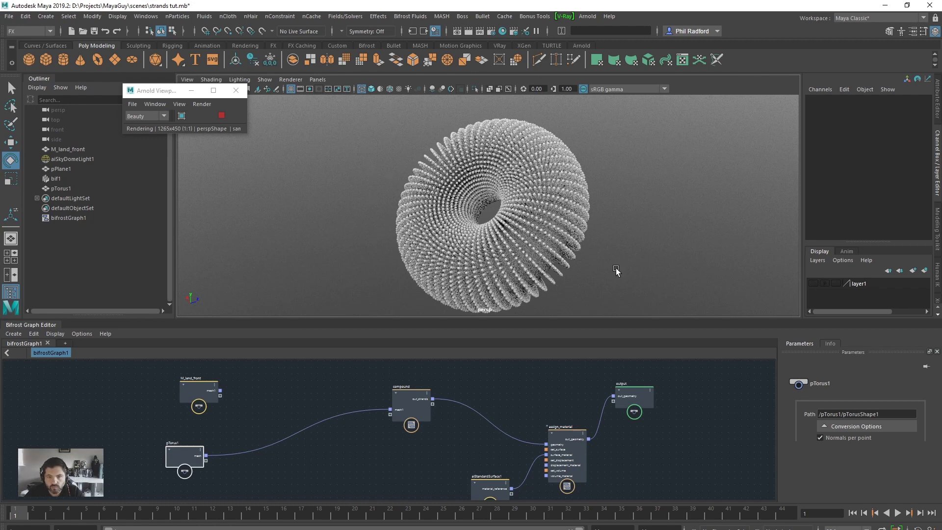
left_click_drag(405, 396, 391, 384)
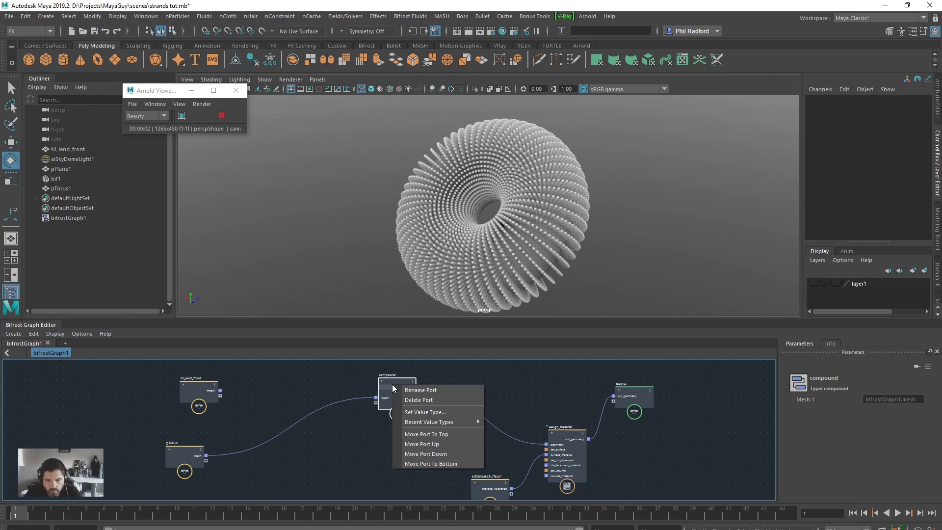
Step: Inside the compound, set create_strands_along_normals Length to 0.1 and inspect the downstream strand nodes
double_click(391, 381)
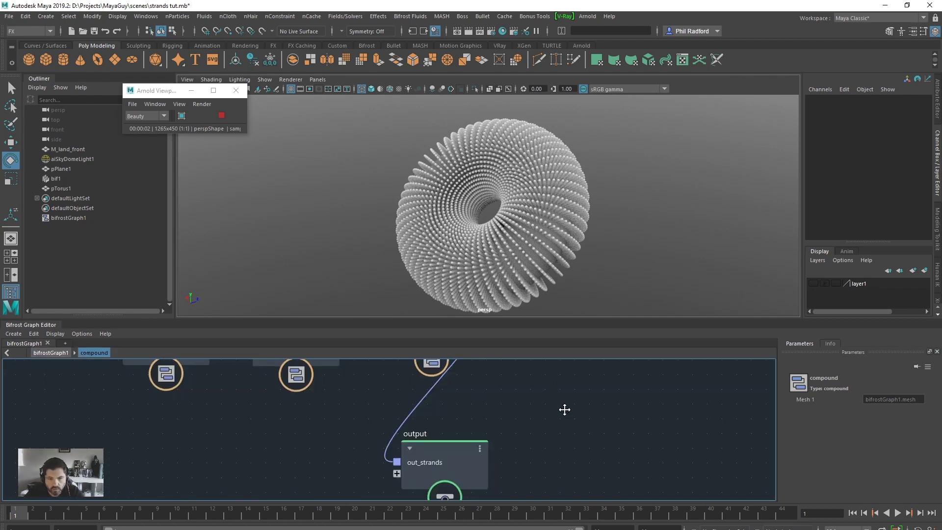
left_click_drag(327, 394, 333, 391)
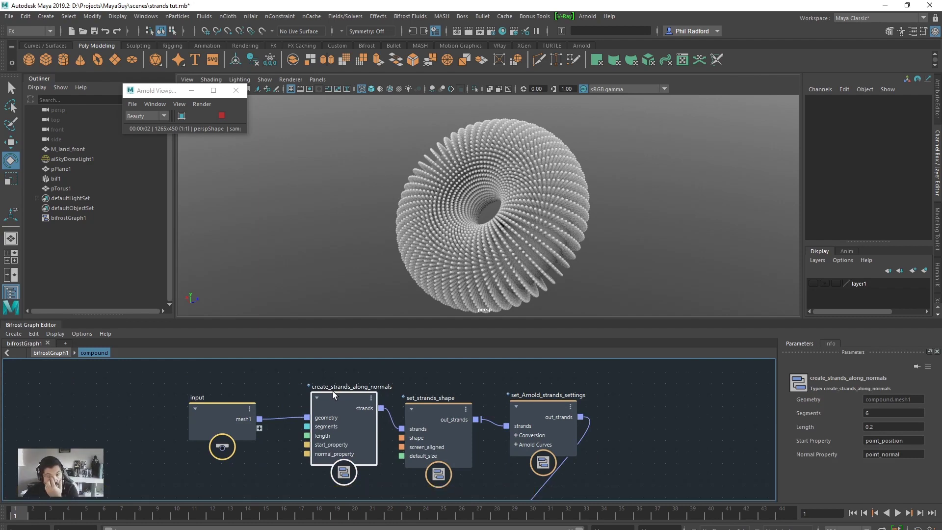
left_click(873, 428)
key("BackSpace")
type("1")
key("Return")
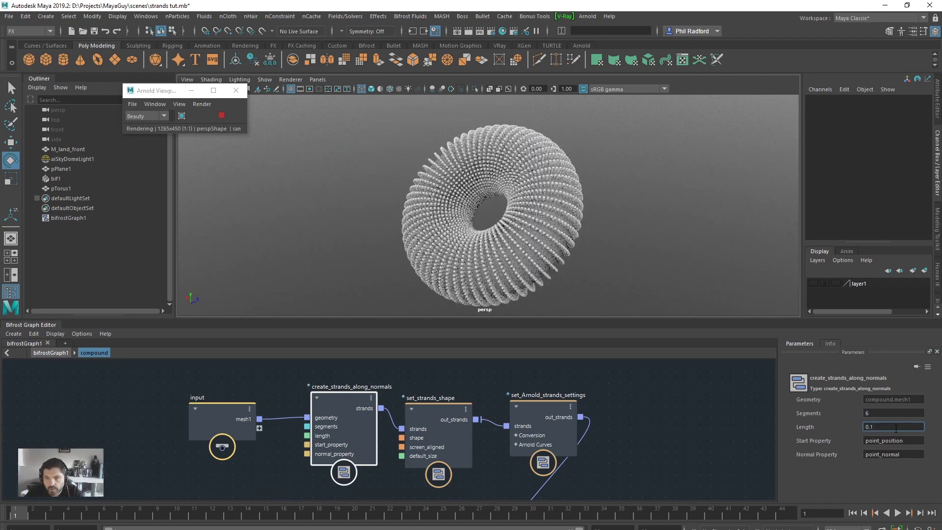
left_click(428, 413)
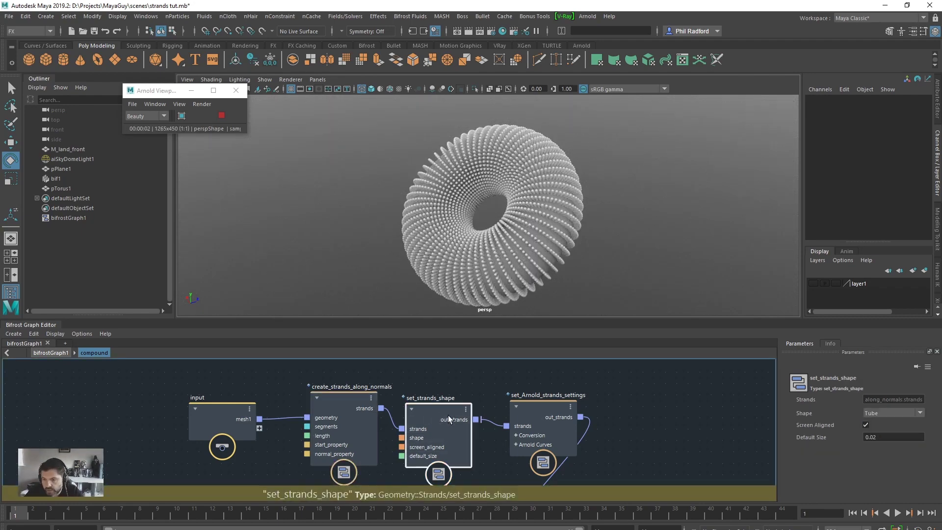
left_click(546, 413)
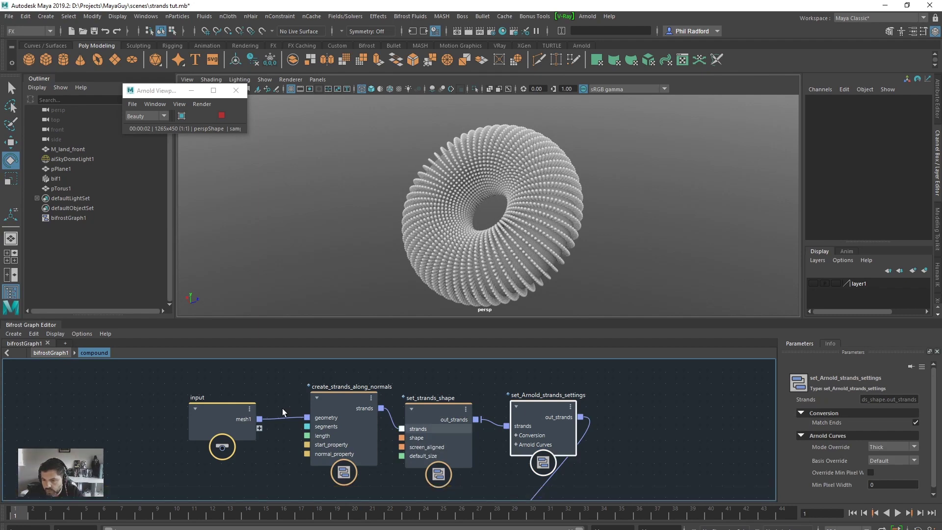
Step: Return to the bifrostGraph1 top level and tidy the compound and pTorus1 node positions
left_click(54, 352)
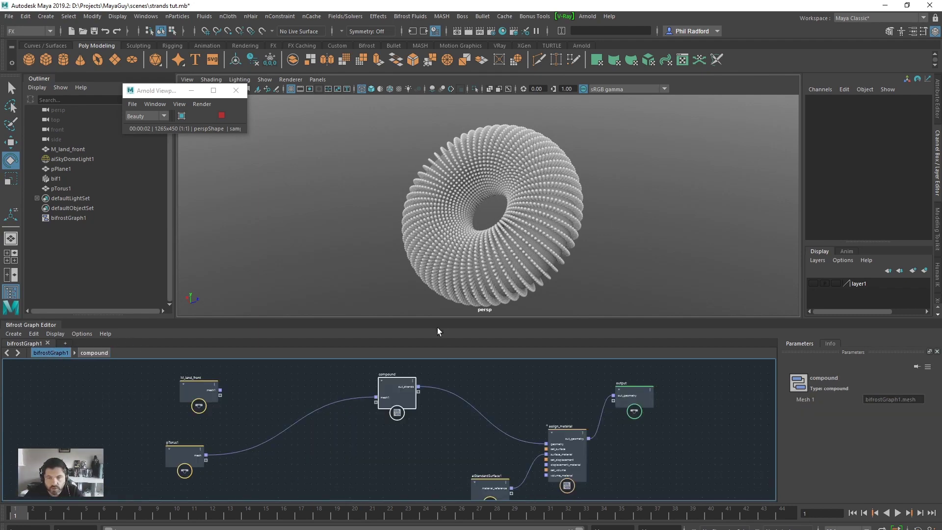
left_click_drag(404, 383, 410, 391)
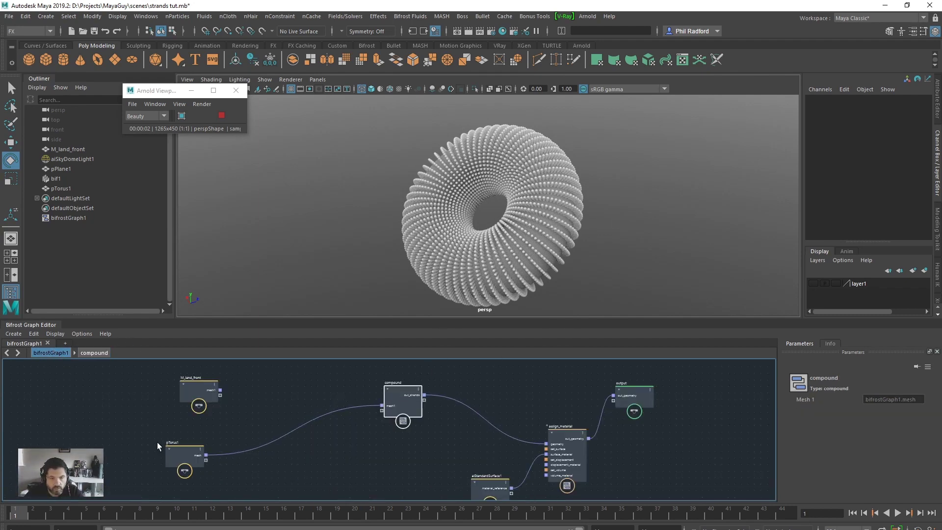
left_click_drag(184, 454, 202, 433)
left_click_drag(396, 389, 405, 396)
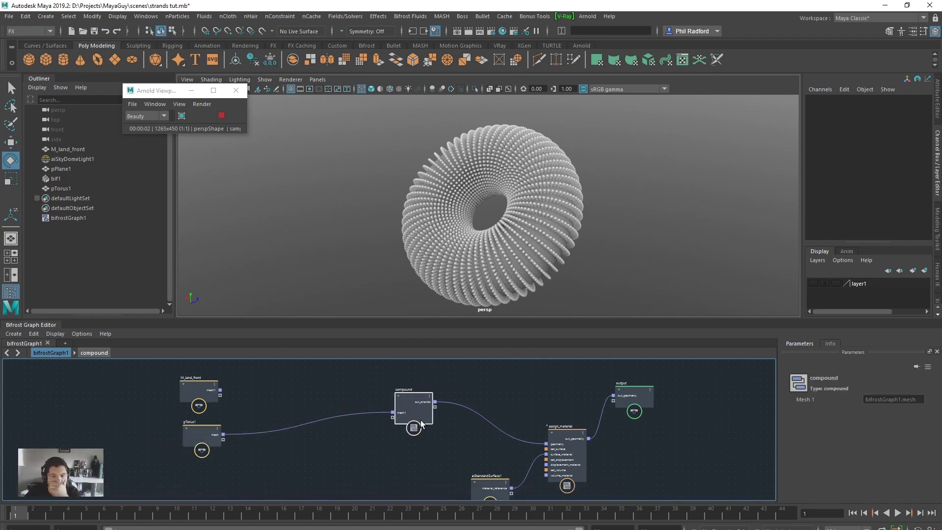
left_click_drag(406, 401, 409, 393)
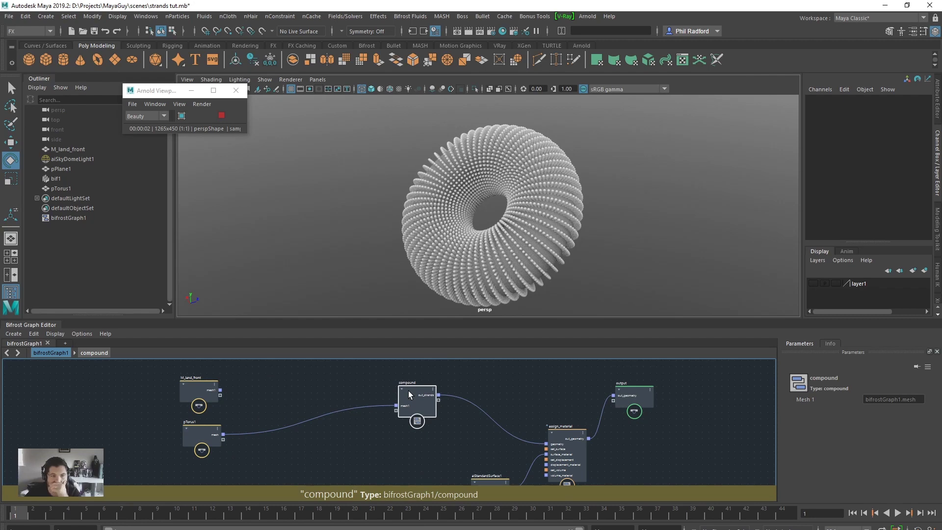
Step: Publish the strands compound from the Create menu under the name 'strand_thingy'
left_click(13, 334)
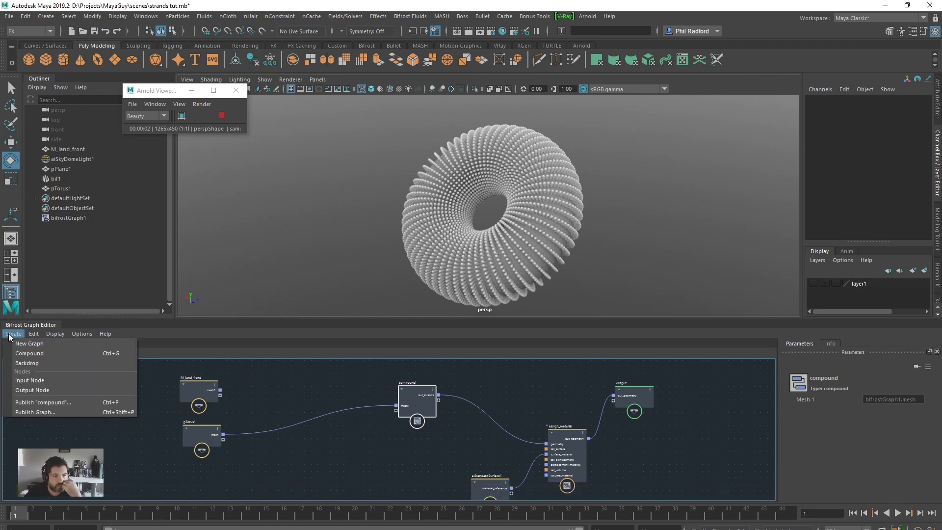
left_click(37, 403)
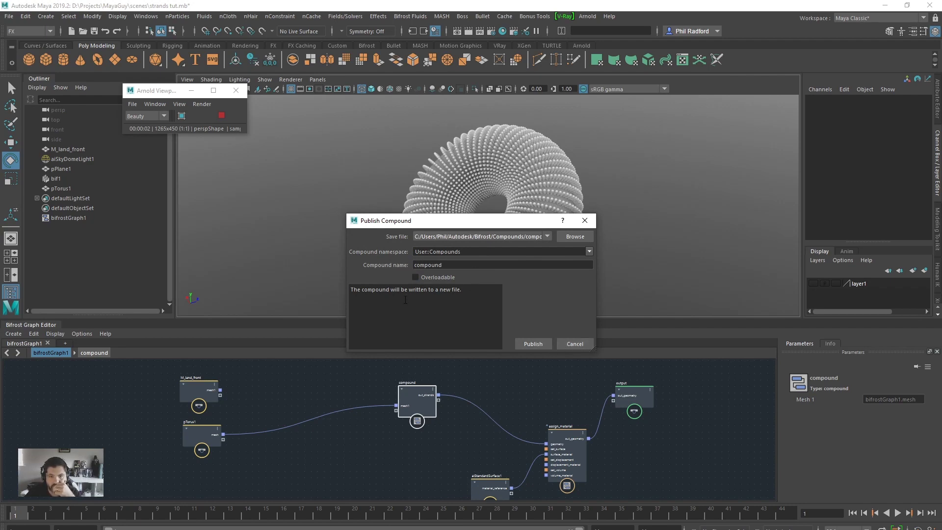
double_click(449, 266)
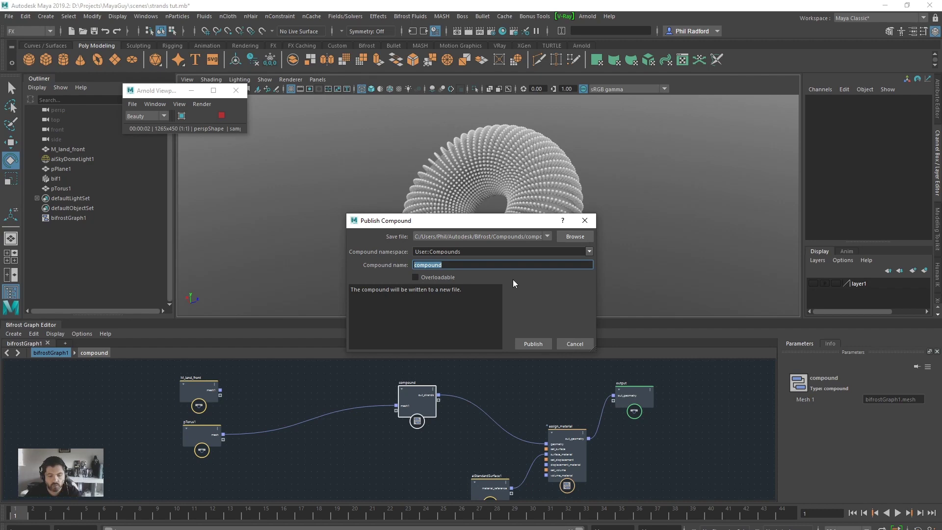
type("strands")
key("BackSpace")
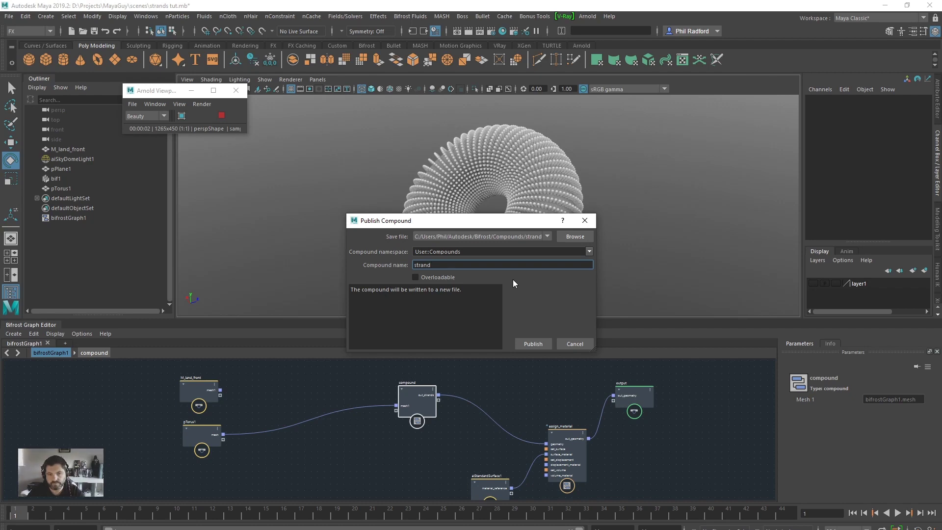
type("_thingy")
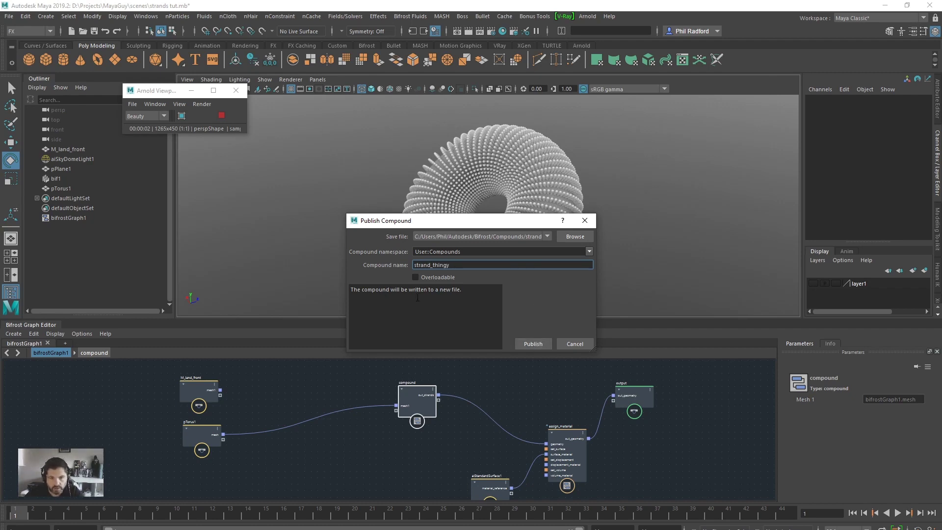
left_click(546, 340)
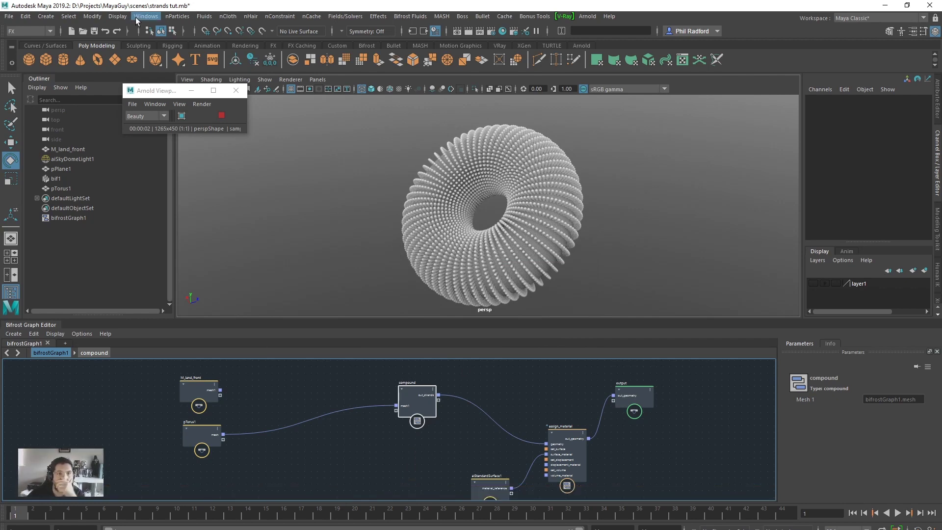
Step: Stop the Arnold viewport render and open the Bifrost Browser
left_click(221, 115)
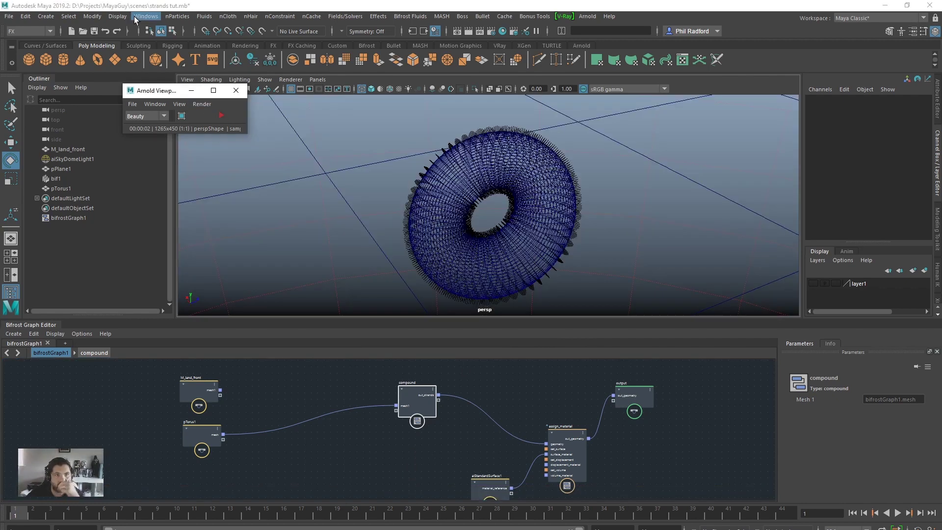
left_click(147, 16)
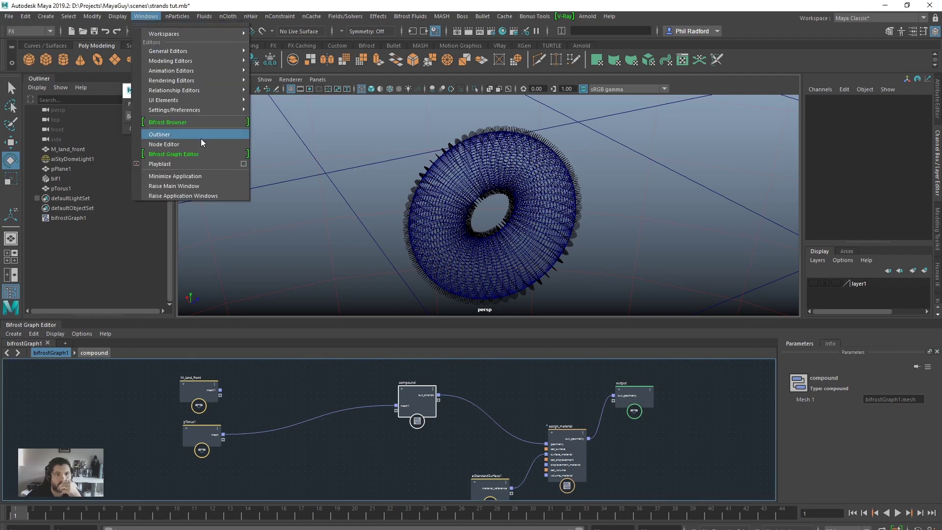
left_click(202, 123)
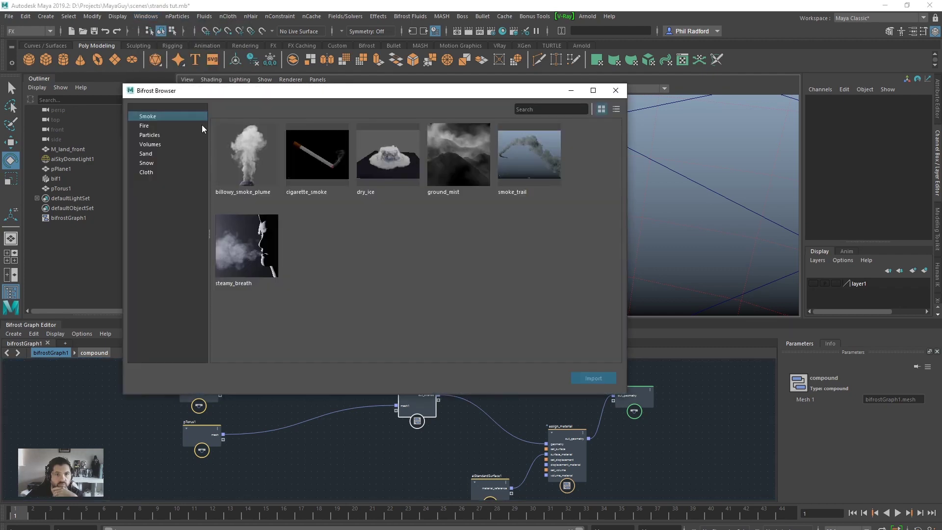
Step: Browse the Fire, Particles, Volumes, Sand, Snow, Cloth and Smoke examples, then move the browser up-right
left_click(152, 126)
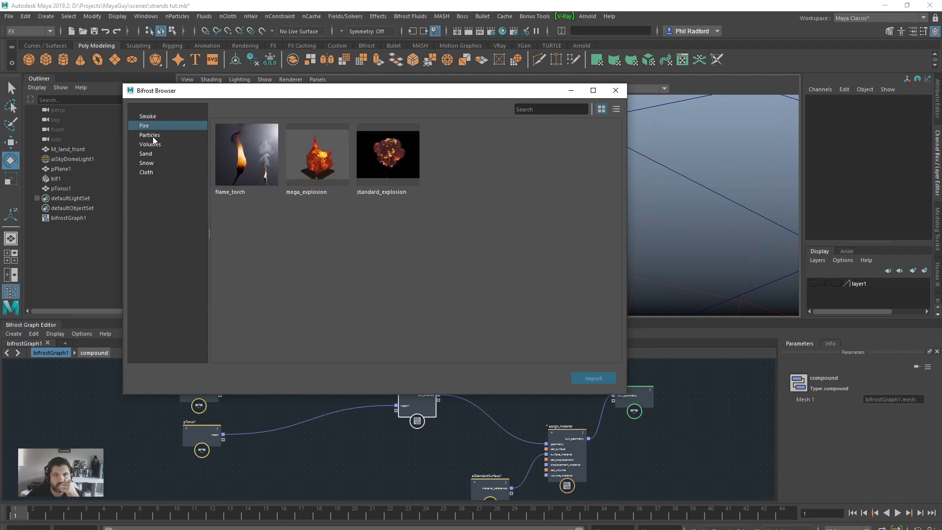
left_click(152, 135)
left_click(152, 144)
left_click(152, 154)
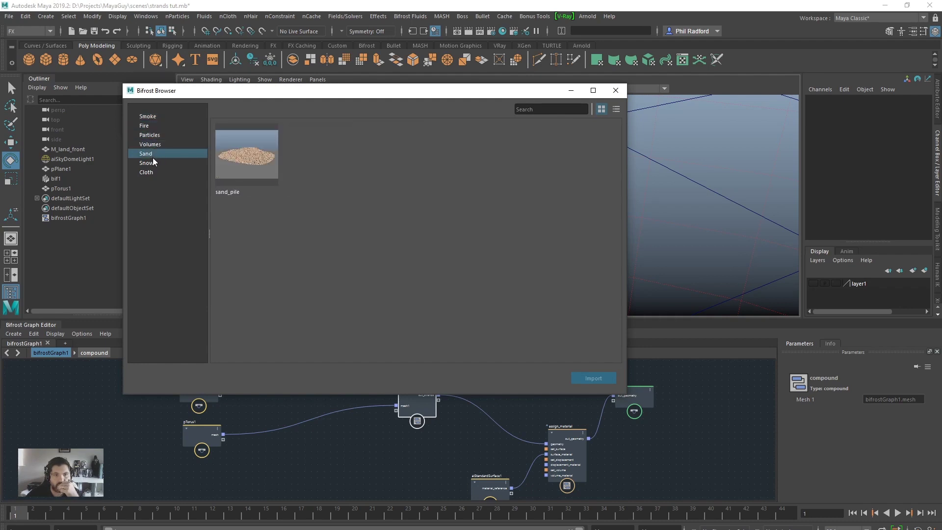
left_click(152, 162)
left_click(157, 172)
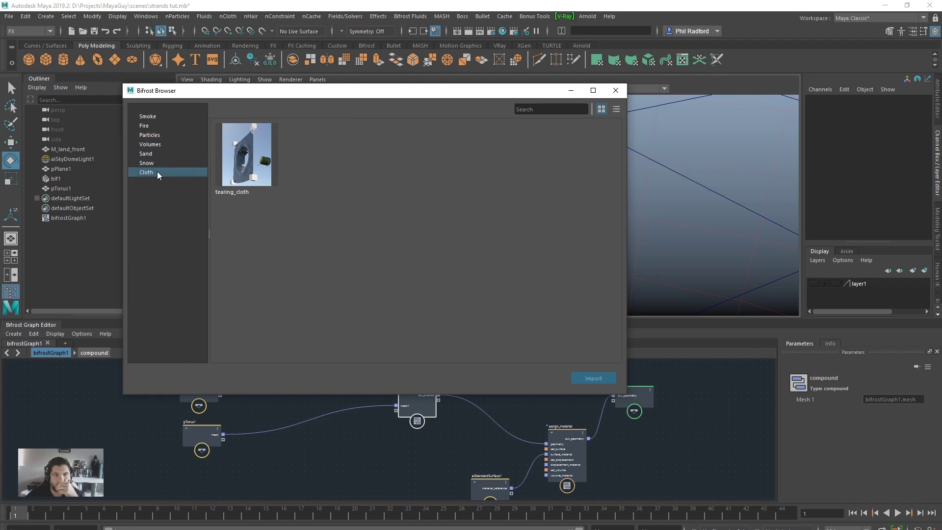
left_click(155, 117)
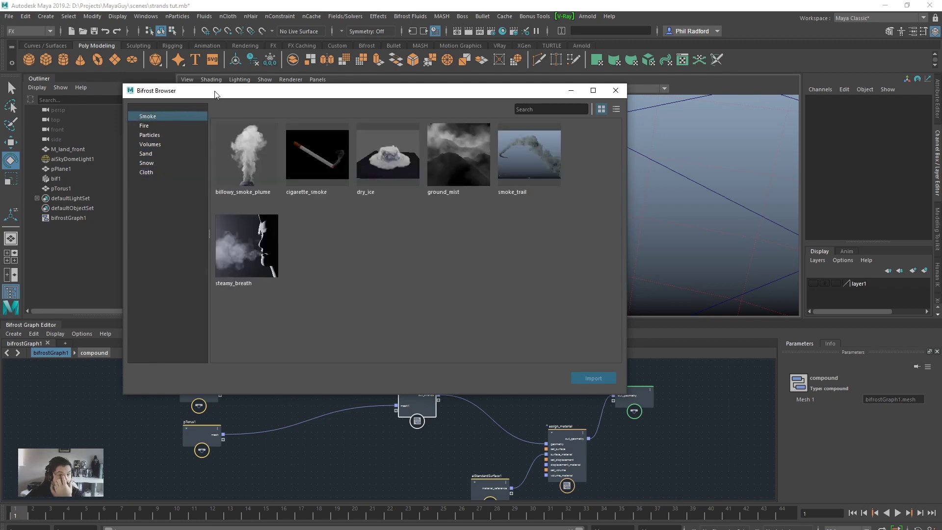
left_click_drag(214, 91, 306, 52)
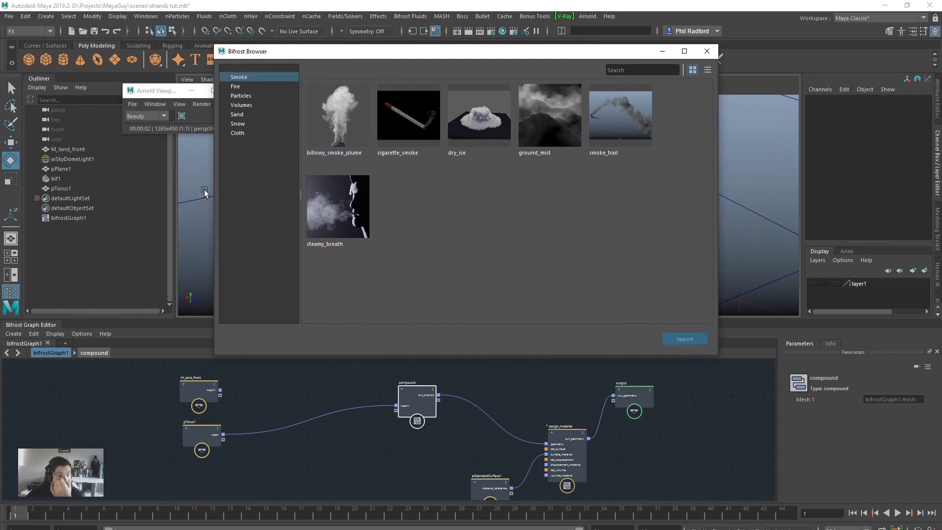
left_click(13, 334)
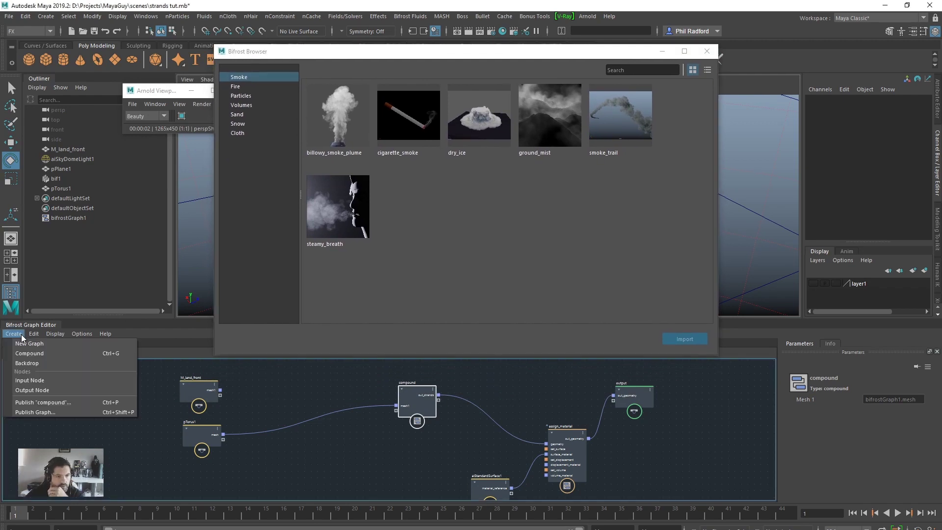
left_click(34, 412)
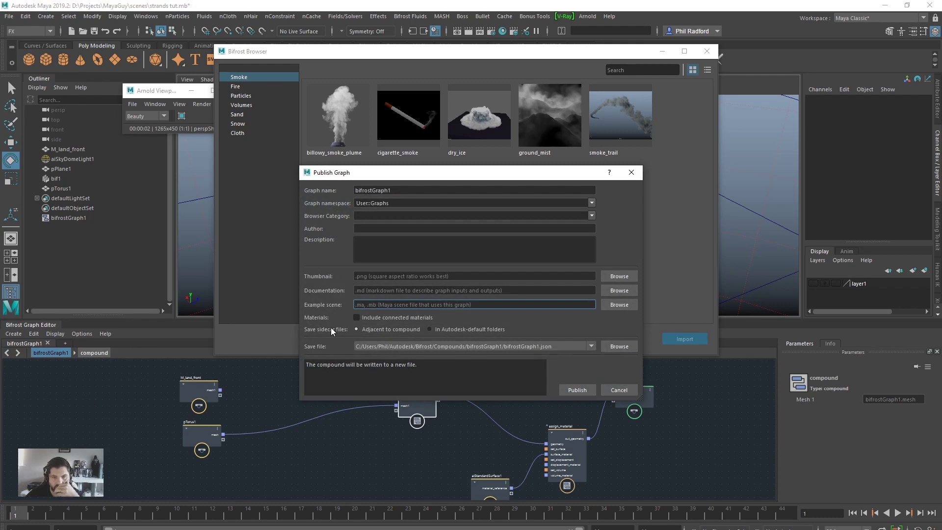
left_click(577, 391)
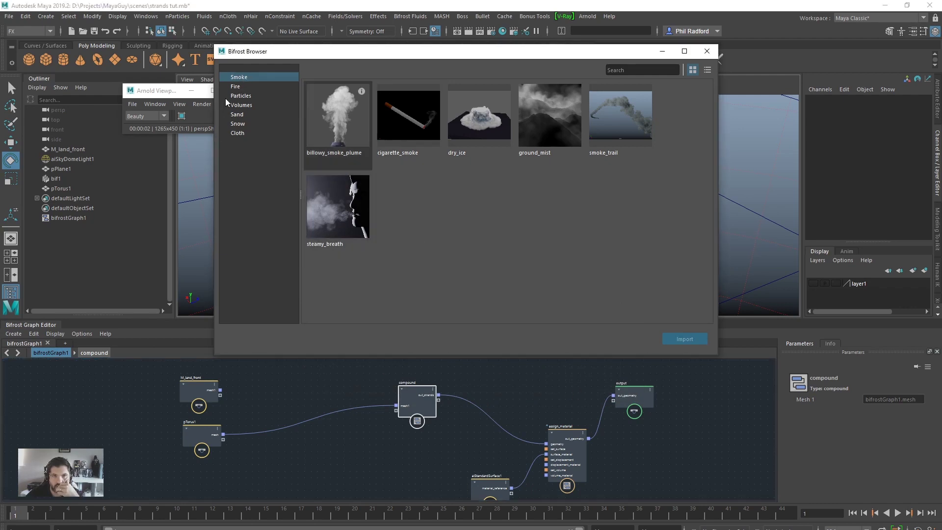
Step: Browse the Fire, Particles, Sand, Snow and Cloth examples, return to Smoke, and close the browser
left_click(243, 87)
left_click(243, 96)
left_click(244, 113)
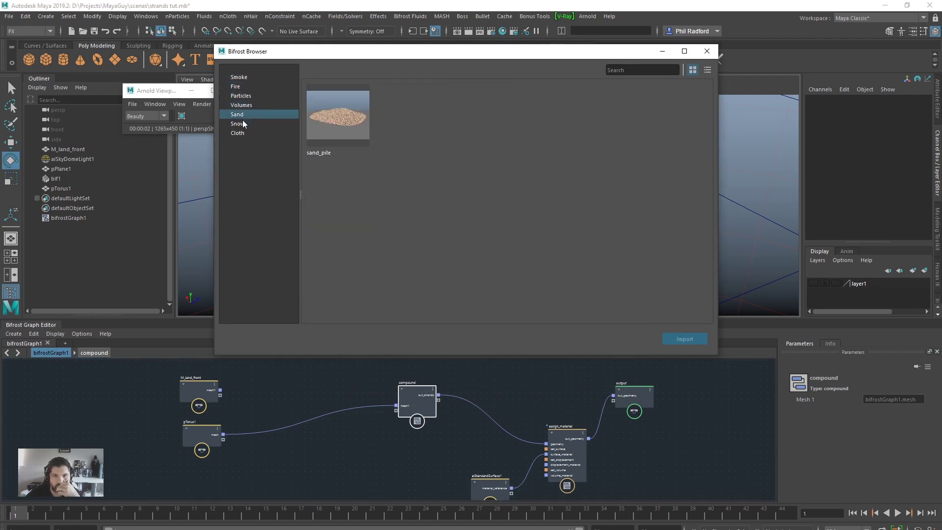
left_click(242, 124)
left_click(242, 132)
left_click(240, 115)
left_click(242, 77)
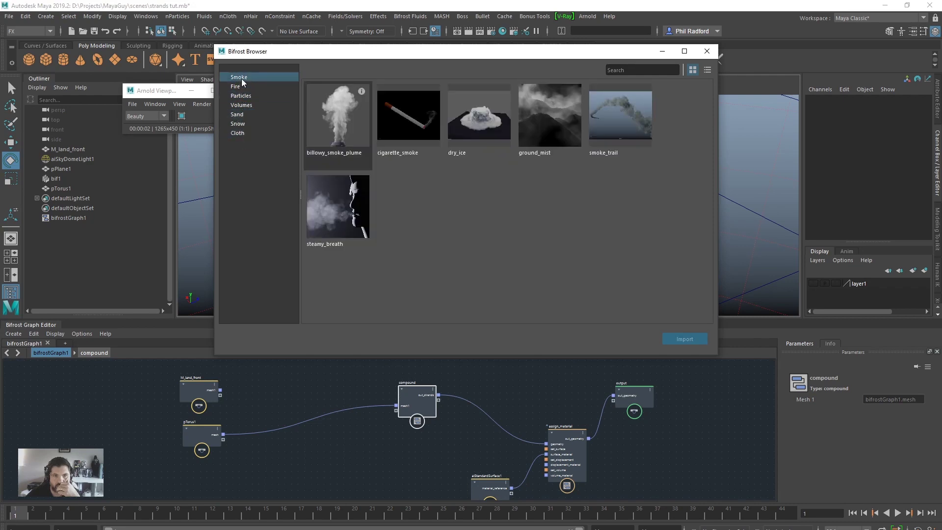
left_click(707, 51)
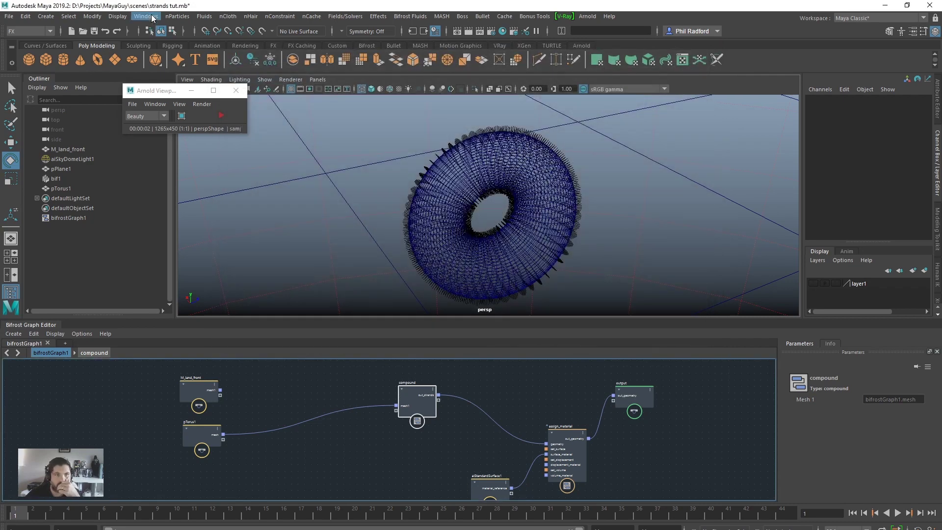
Step: Reopen the Bifrost Browser, view Snow and Smoke, close it, and nudge the compound node left
left_click(146, 17)
left_click(186, 120)
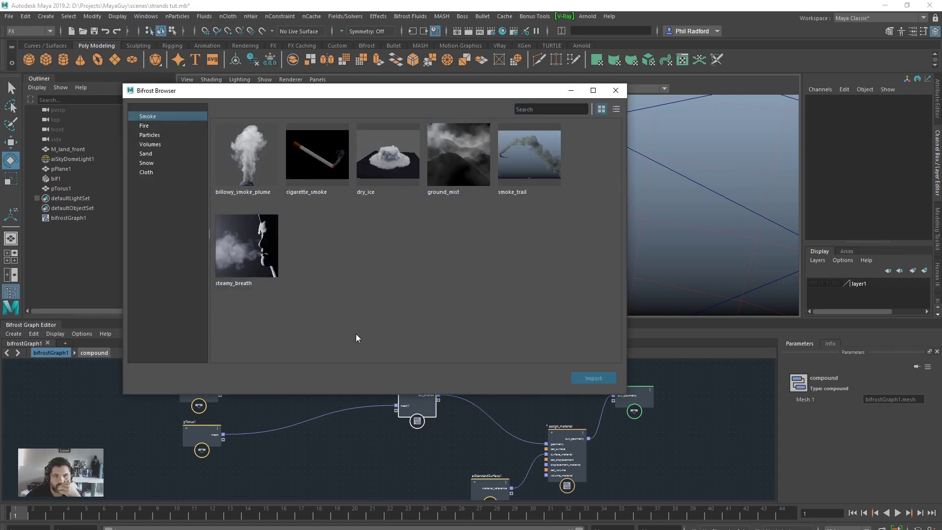
left_click(147, 163)
left_click(162, 118)
left_click(615, 90)
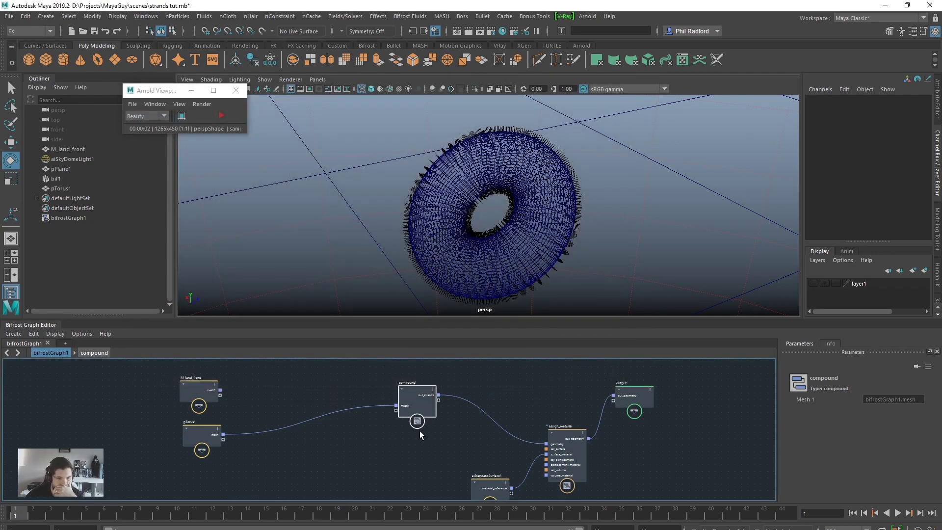
left_click_drag(414, 392, 403, 393)
left_click(13, 334)
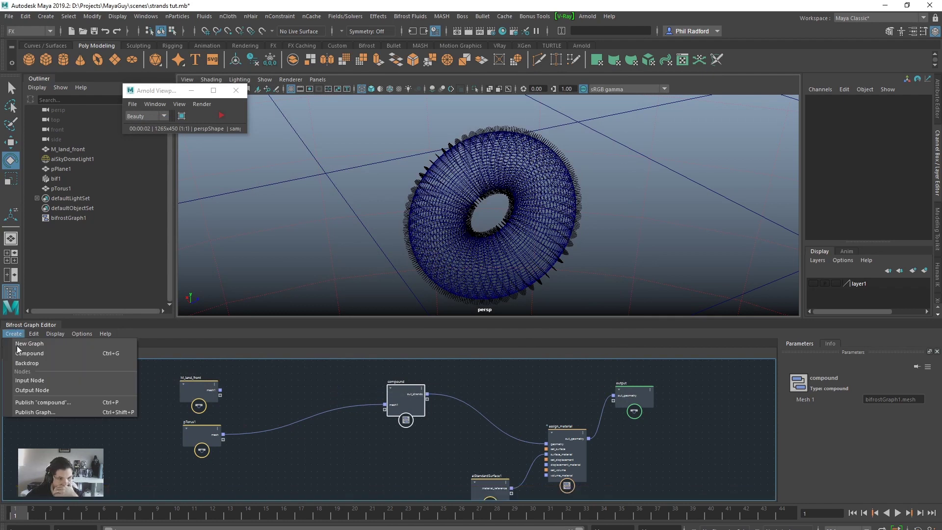
left_click(41, 403)
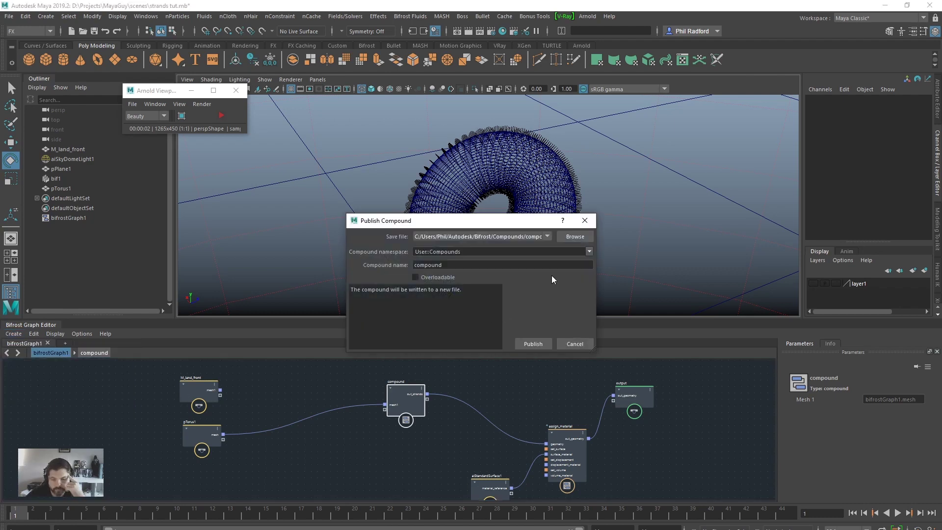
left_click(589, 252)
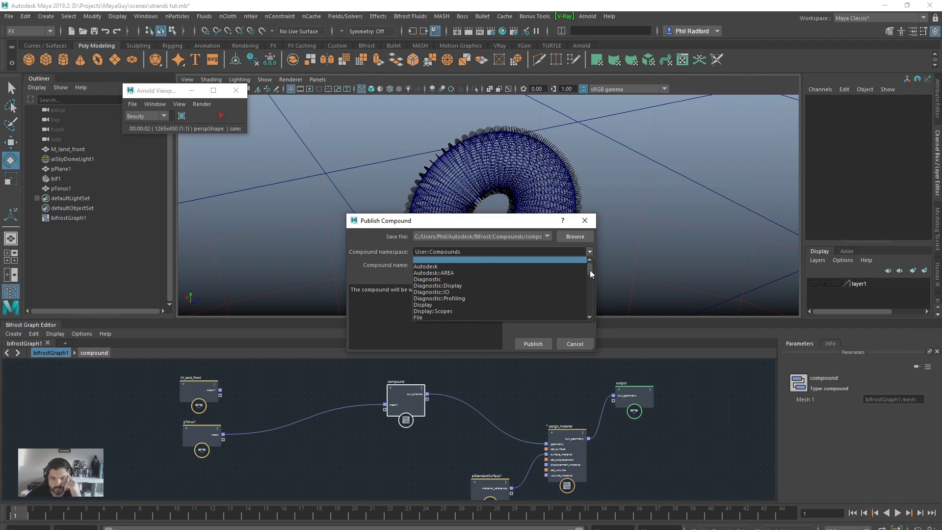
left_click_drag(590, 270, 585, 307)
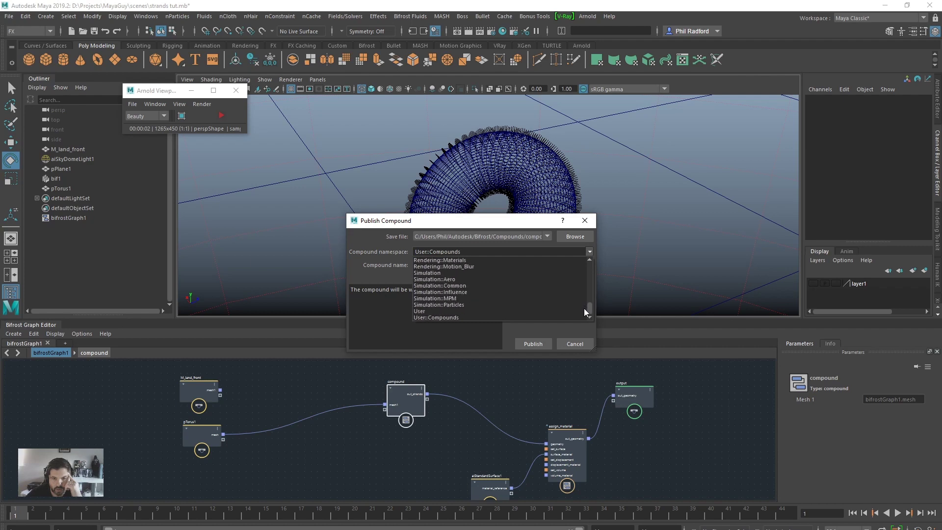
Step: Cancel the publish and add a strand_thingy node from User > Compounds beside the pTorus1 wire
left_click(575, 343)
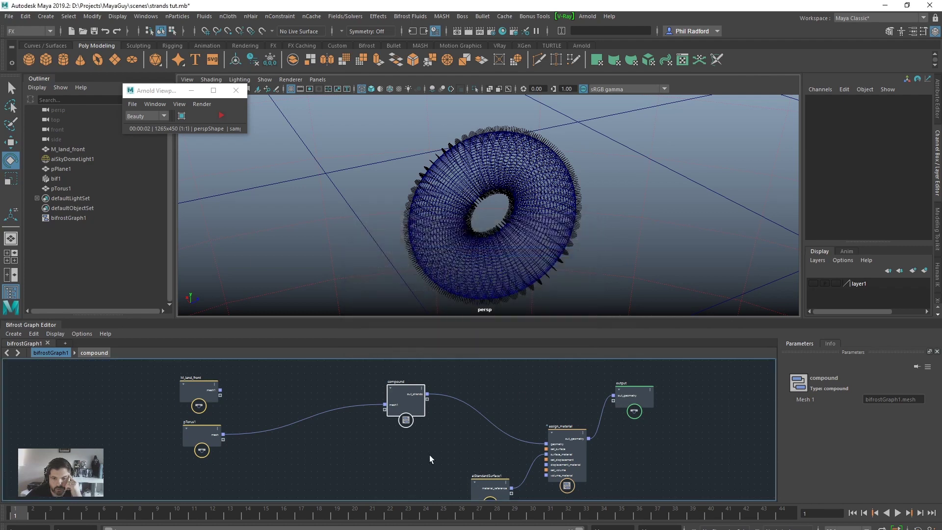
left_click(369, 451)
key("Tab")
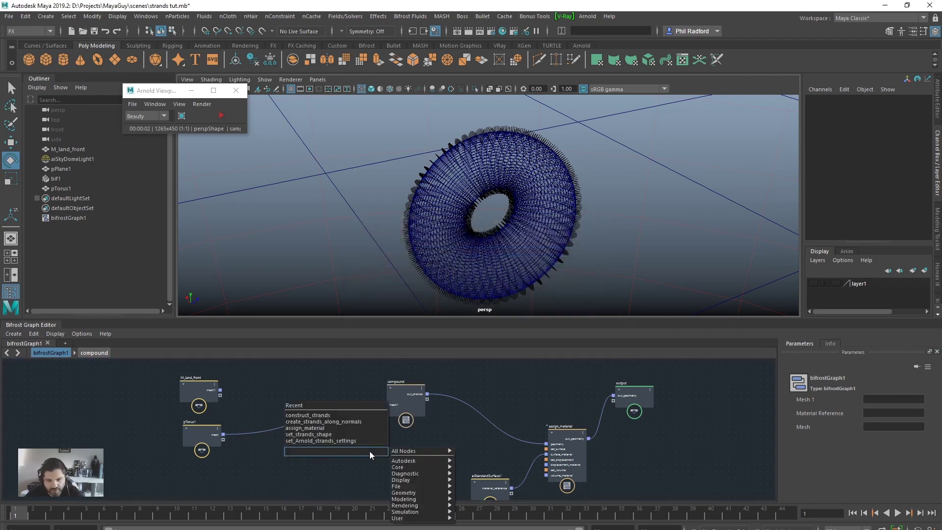
mouse_move(422, 518)
mouse_move(499, 521)
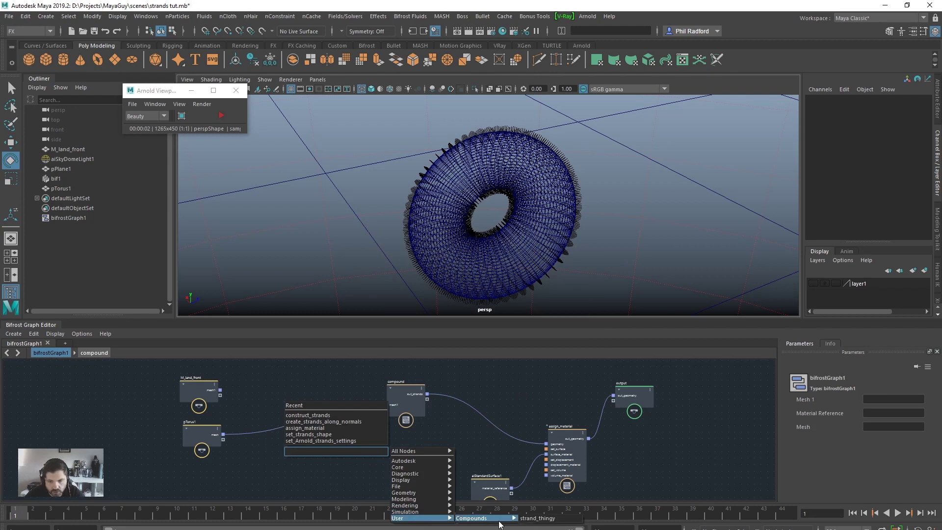
left_click(548, 519)
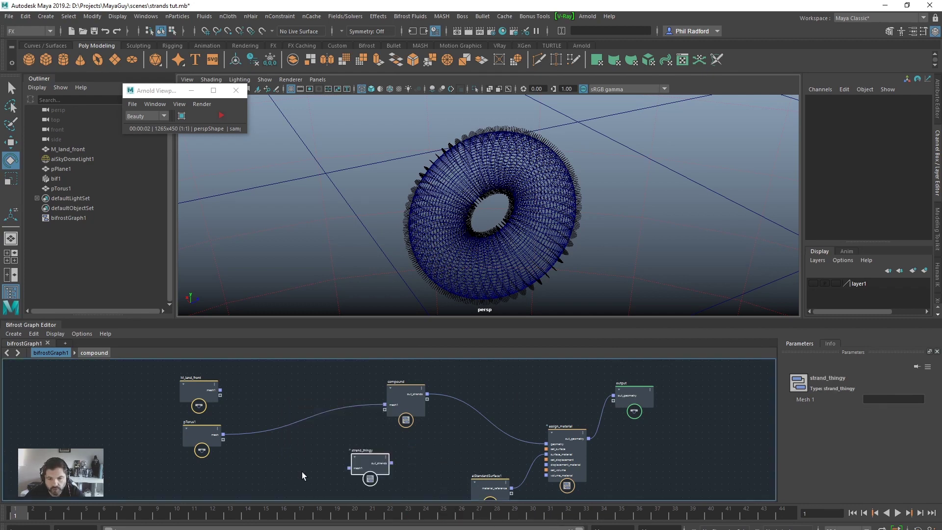
left_click_drag(361, 455, 332, 420)
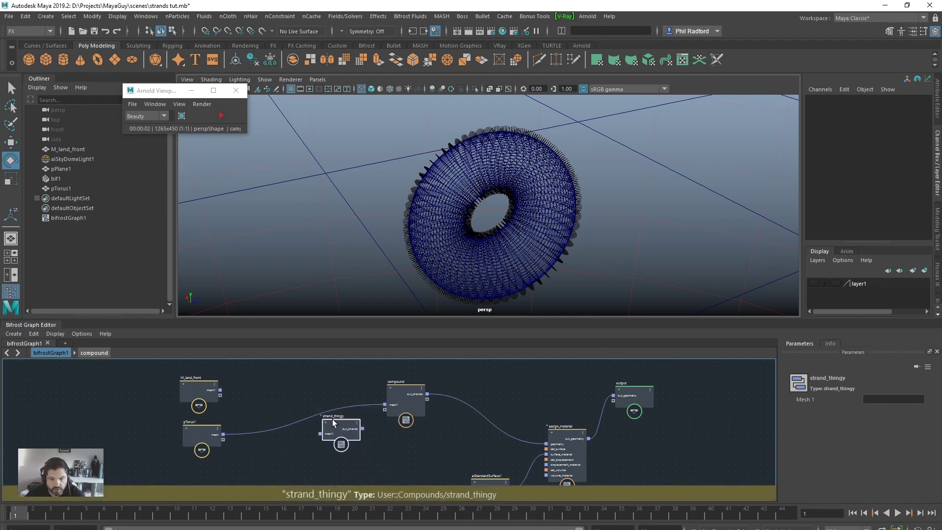
left_click(443, 443)
scroll(448, 442, "up", 2)
middle_click_drag(447, 442, 464, 454)
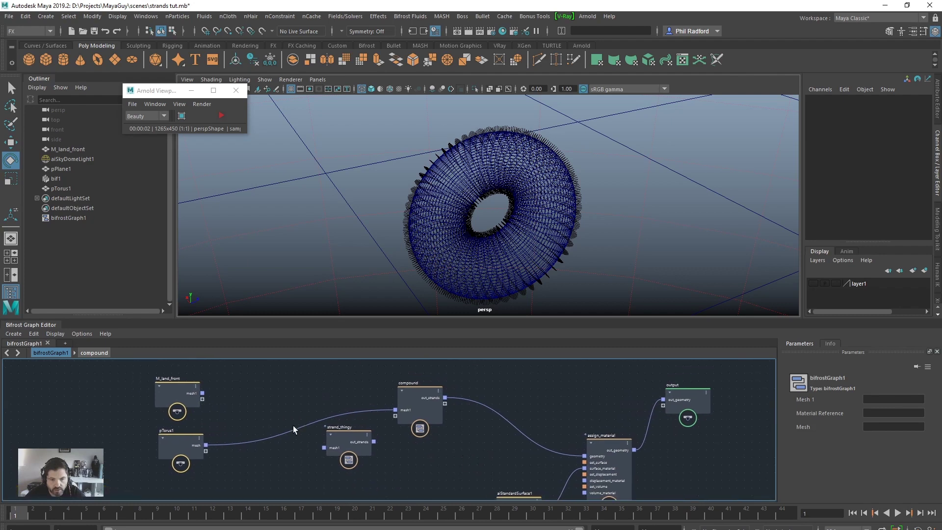
Step: Wire pTorus1's mesh into strand_thingy and its strands into assign_material, then delete the old compound
left_click_drag(291, 432, 318, 445)
left_click_drag(456, 396, 374, 442)
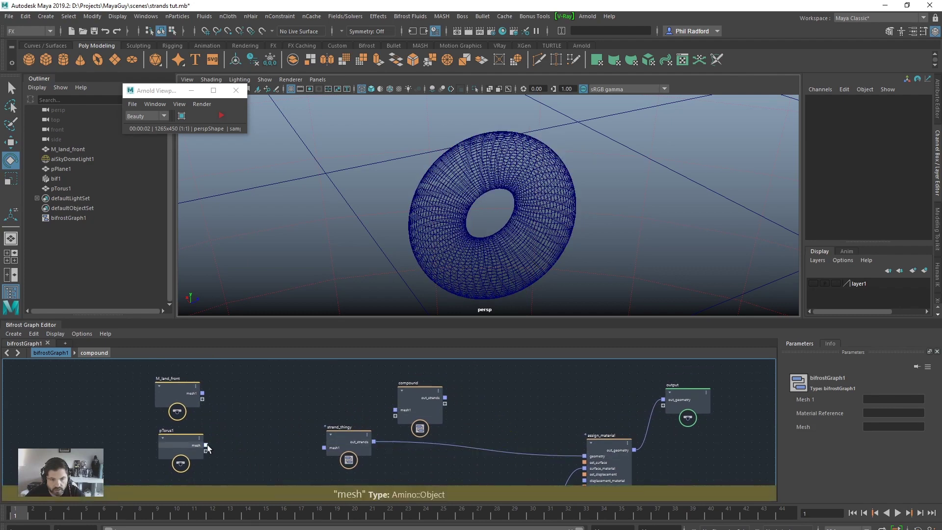
left_click_drag(206, 445, 323, 448)
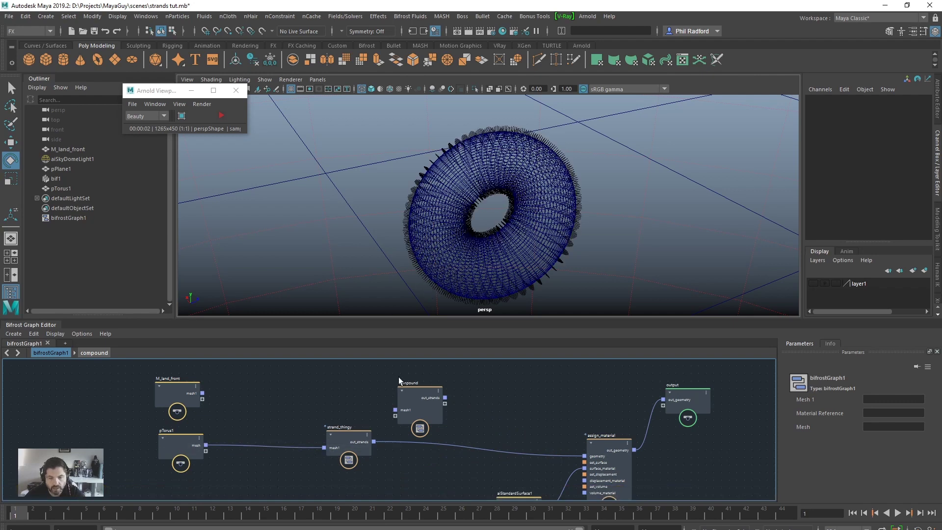
left_click_drag(400, 382, 410, 374)
key("Delete")
left_click_drag(337, 435, 397, 369)
left_click(509, 390)
scroll(528, 390, "up", 3)
Step: Bring up the node search, dismiss it without adding anything, and reframe the graph
scroll(496, 390, "down", 2)
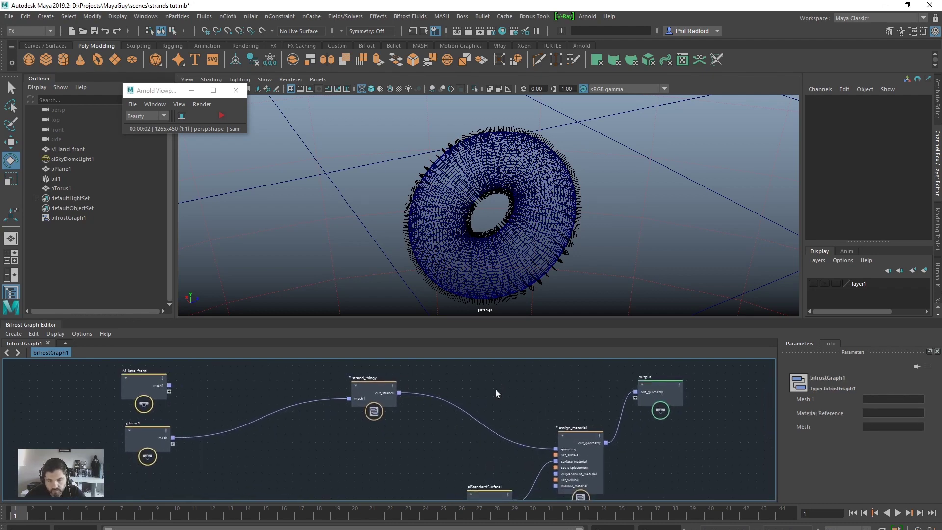
key("Tab")
mouse_move(512, 479)
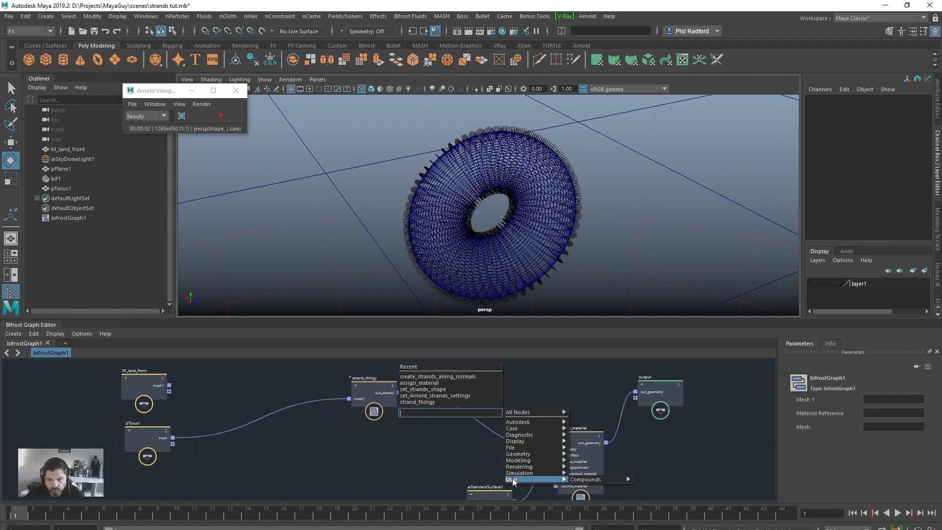
mouse_move(597, 479)
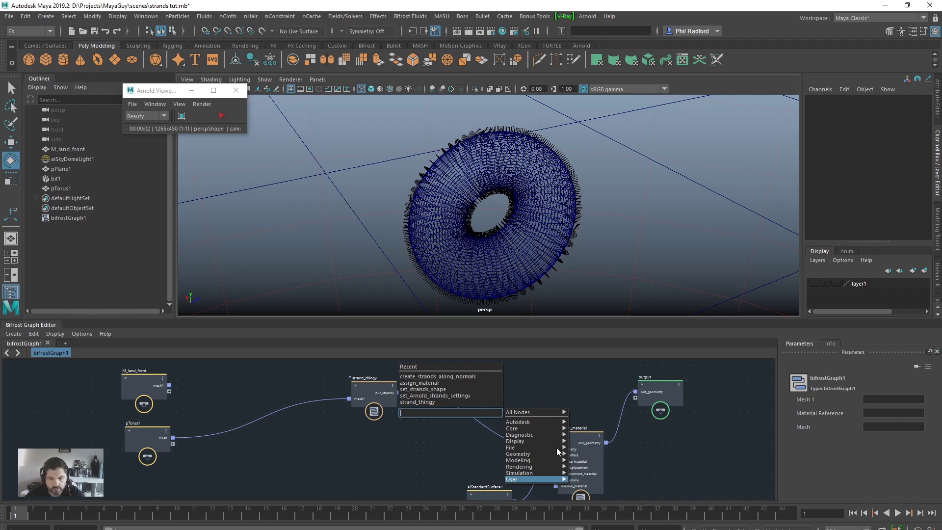
left_click(362, 466)
middle_click_drag(337, 452, 378, 446)
scroll(378, 446, "down", 1)
Step: Nudge strand_thingy, move M_land_front further left and pTorus1 beside strand_thingy, then zoom out
left_click_drag(391, 386, 375, 381)
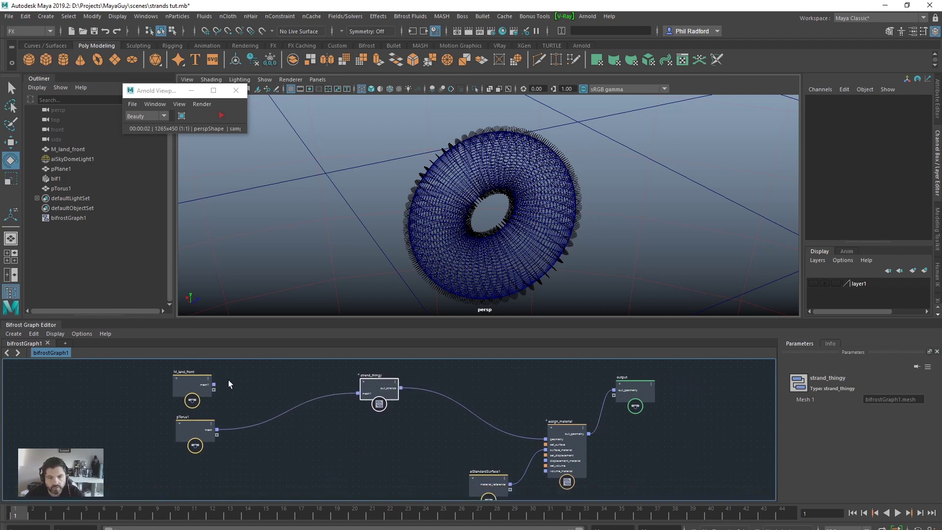
left_click_drag(186, 381, 114, 382)
left_click_drag(174, 422, 245, 399)
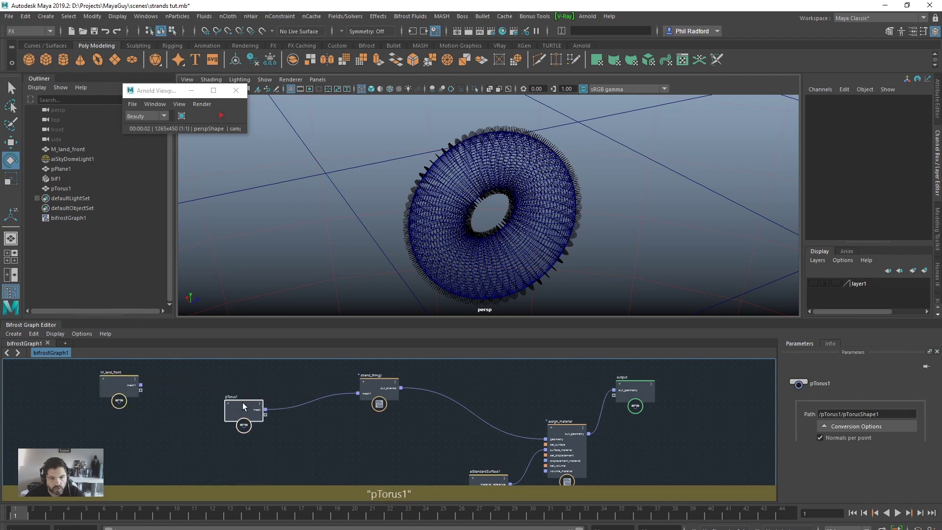
left_click(467, 417)
scroll(608, 416, "down", 2)
scroll(608, 417, "down", 1)
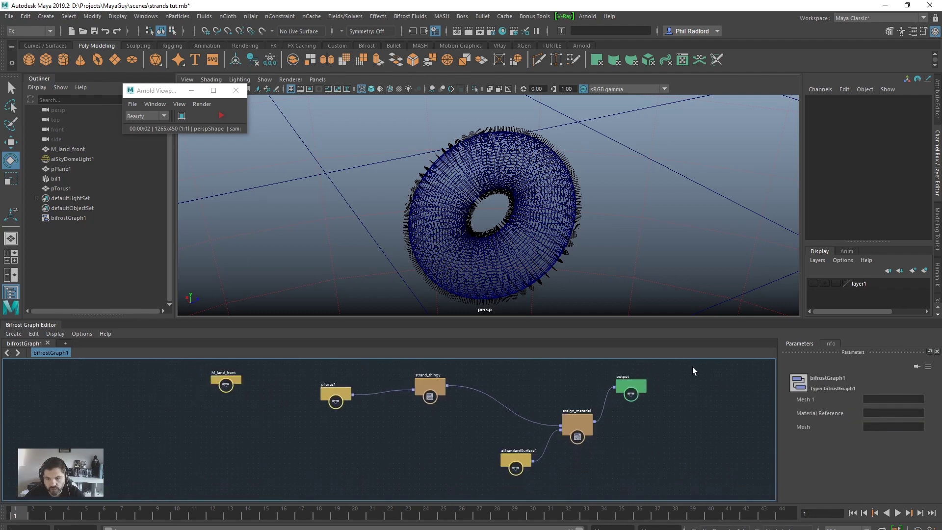
Step: Open Publish Graph, name the graph 'strange thingy', and set a new 'madness' browser category
left_click(14, 333)
left_click(37, 412)
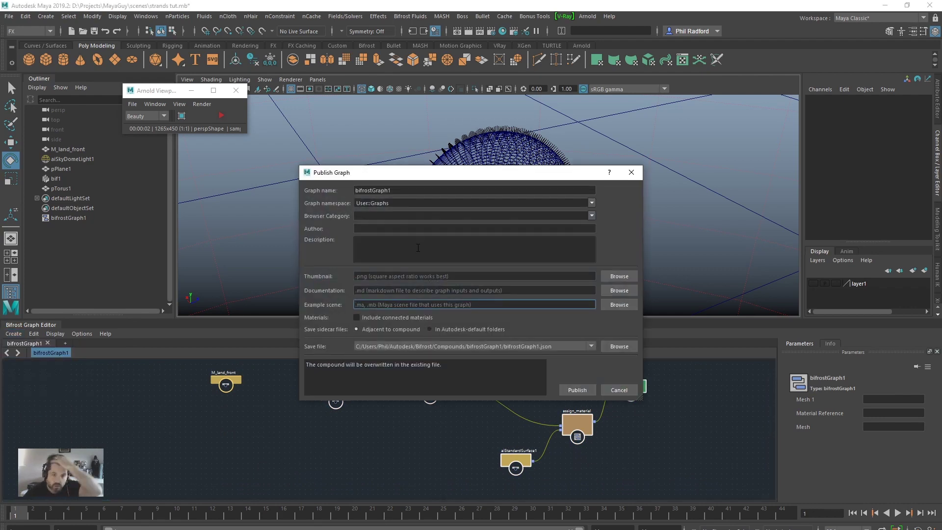
double_click(388, 191)
type("strange thingy")
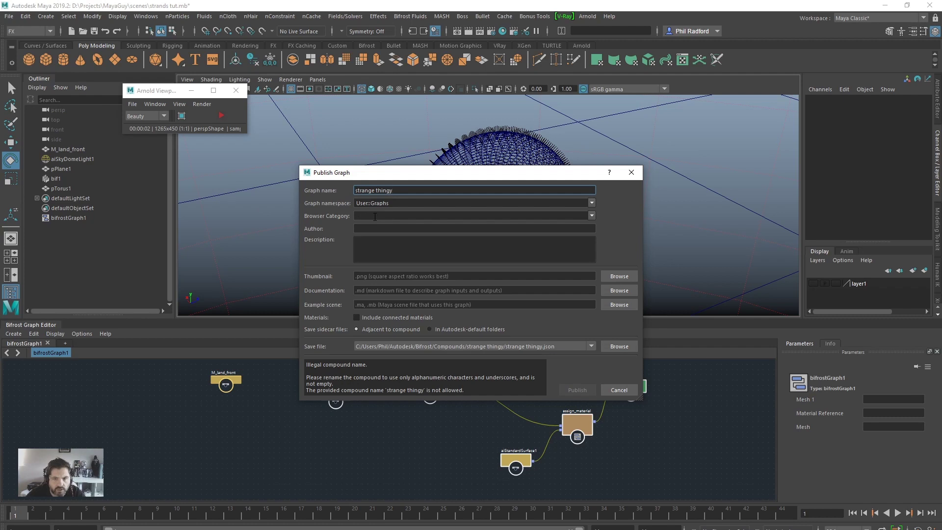
left_click(591, 215)
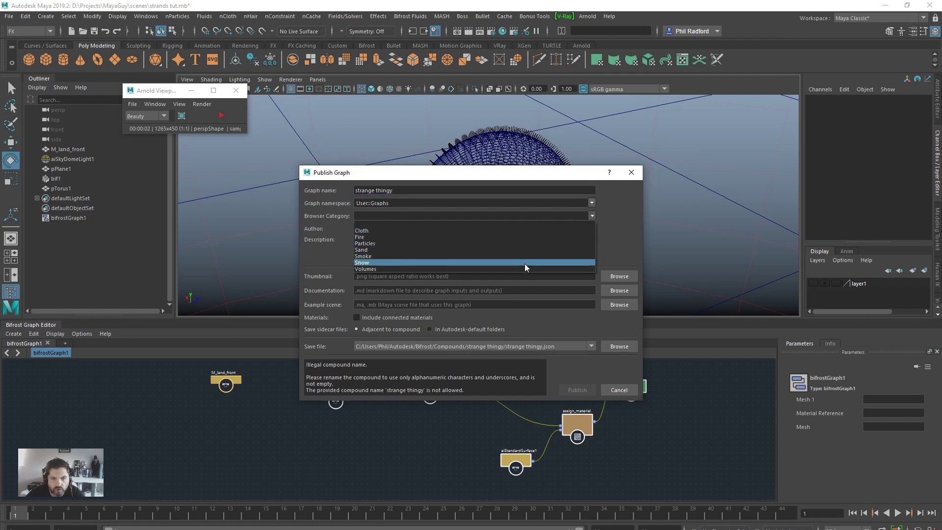
left_click(384, 216)
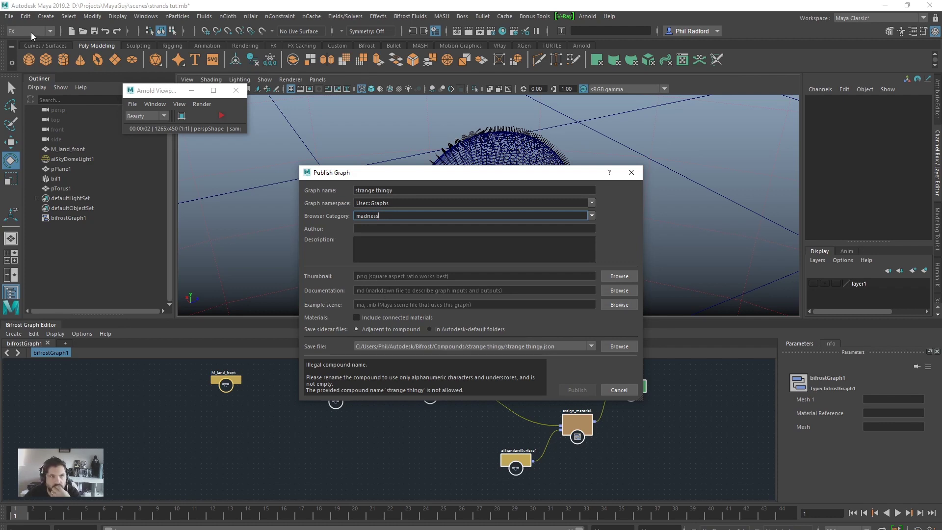
Step: Pick 'strands tut.mb' from D:/Projects/MayaGuy/scenes as the graph's example scene
left_click(624, 304)
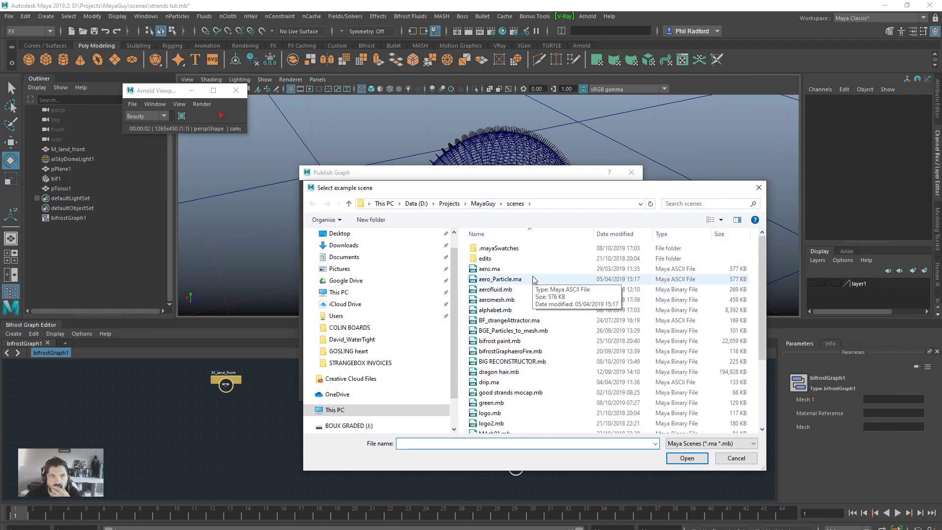
scroll(536, 314, "down", 3)
scroll(538, 339, "down", 1)
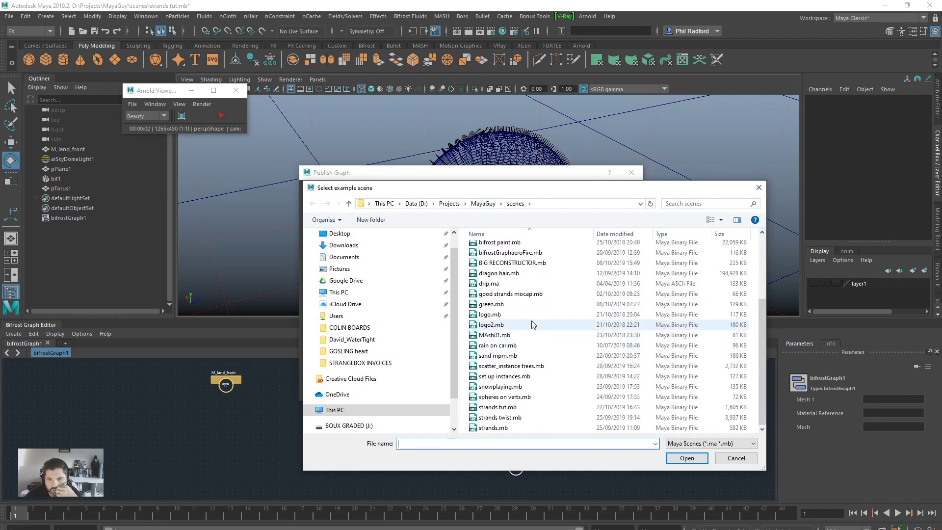
left_click(525, 408)
left_click(681, 458)
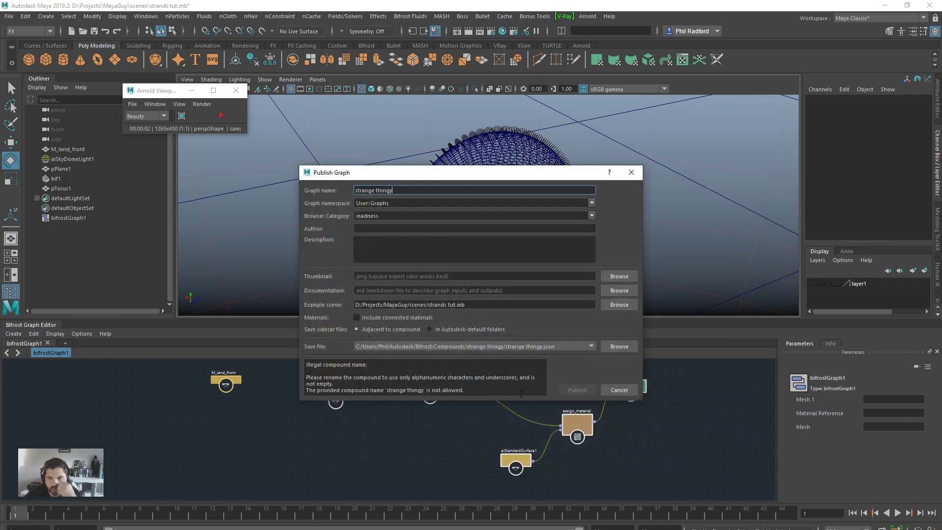
left_click(479, 303)
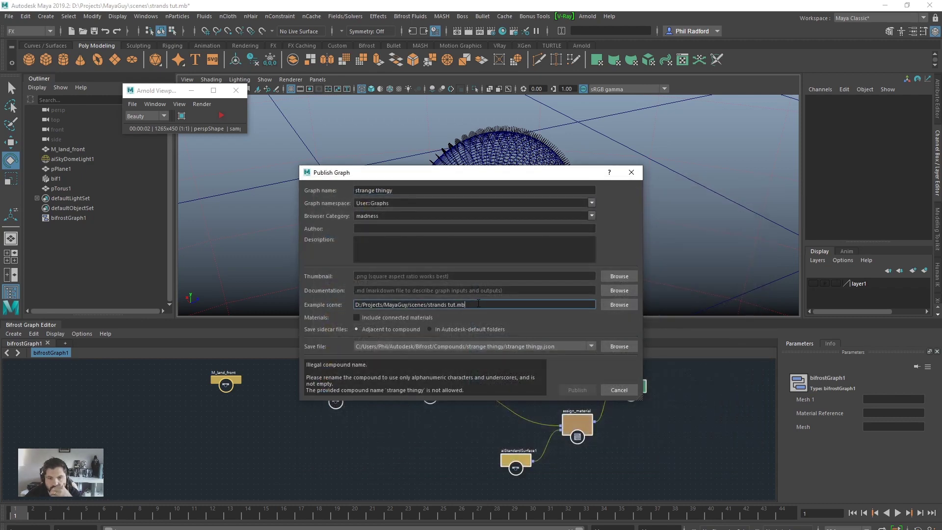
Step: Include connected materials, set author 'me' and description 'help', and enlarge the dialog
left_click(357, 317)
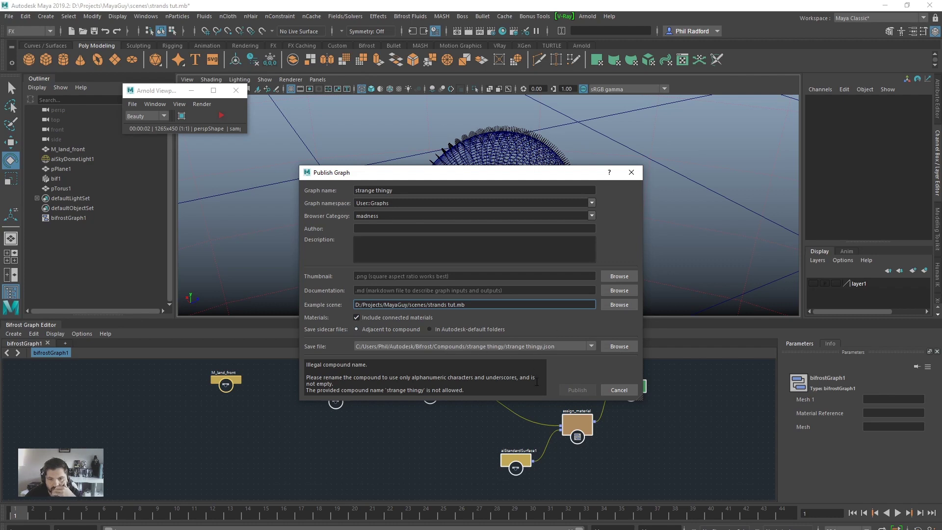
left_click(408, 229)
type("me")
left_click(404, 244)
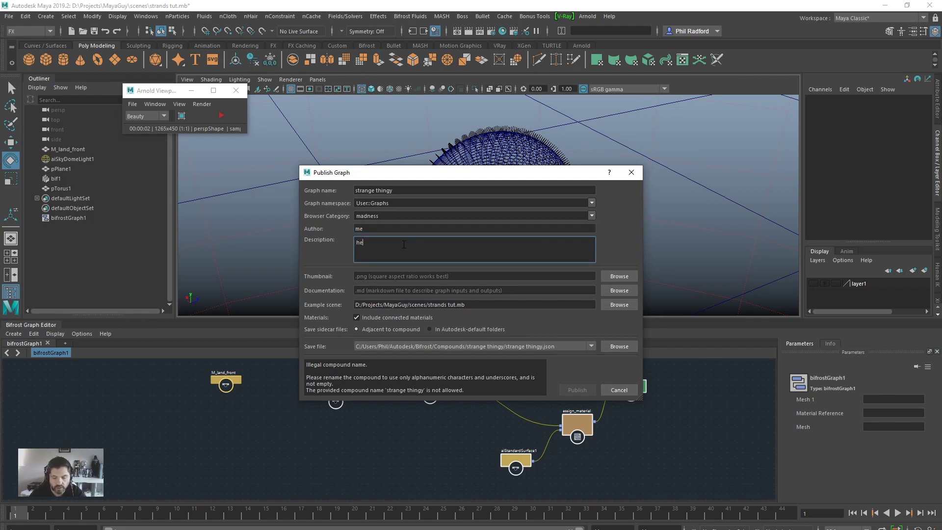
left_click(467, 366)
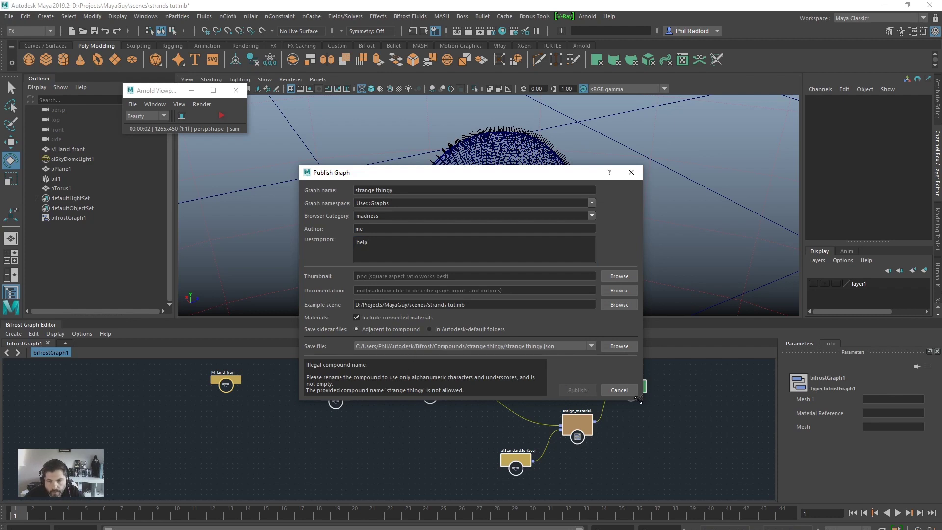
left_click_drag(641, 399, 738, 487)
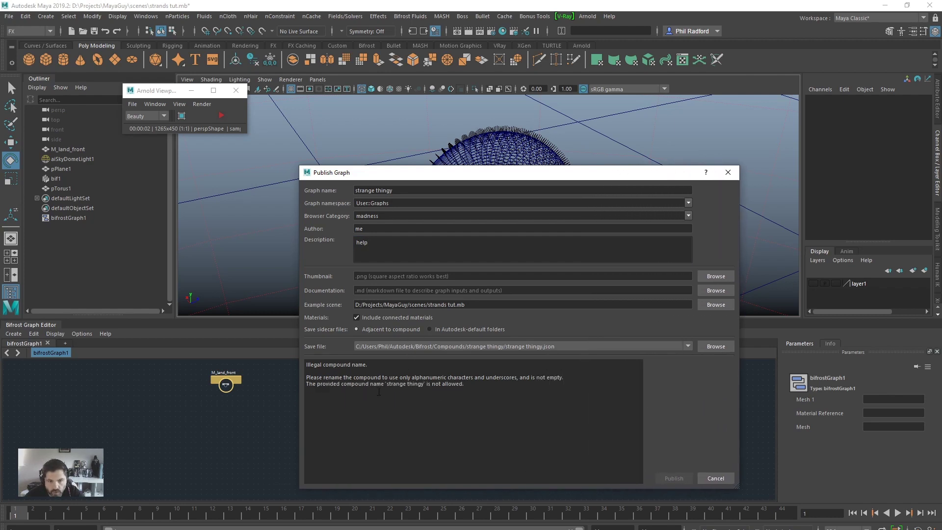
Step: Rename the graph to strange_thingy and publish it
left_click(376, 192)
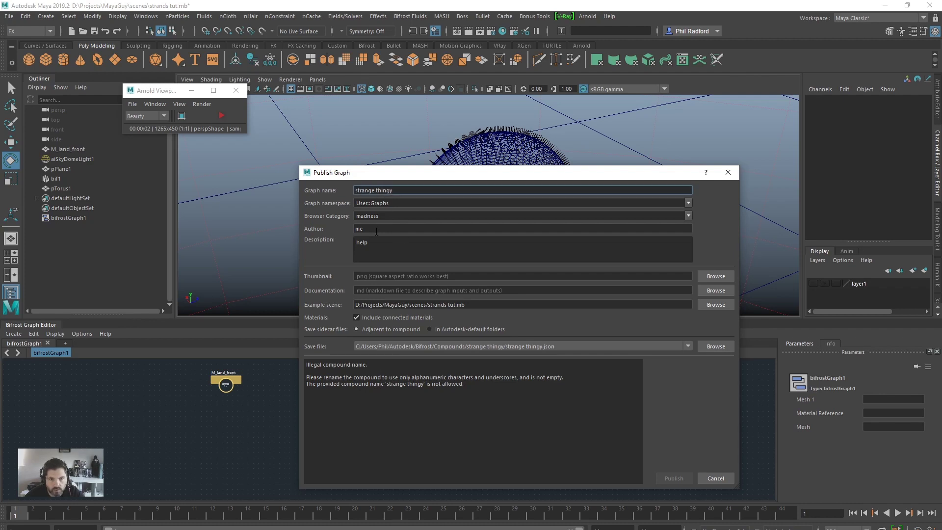
key("BackSpace")
type("_")
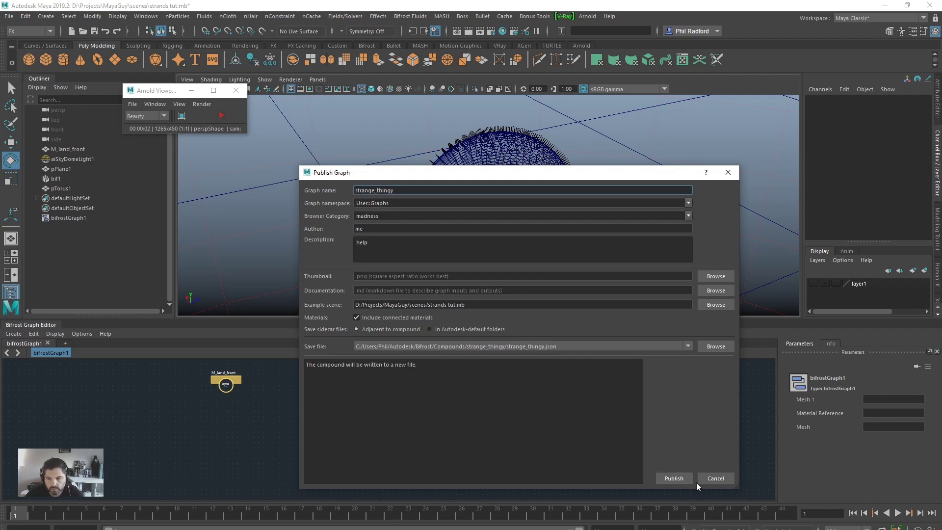
left_click(679, 479)
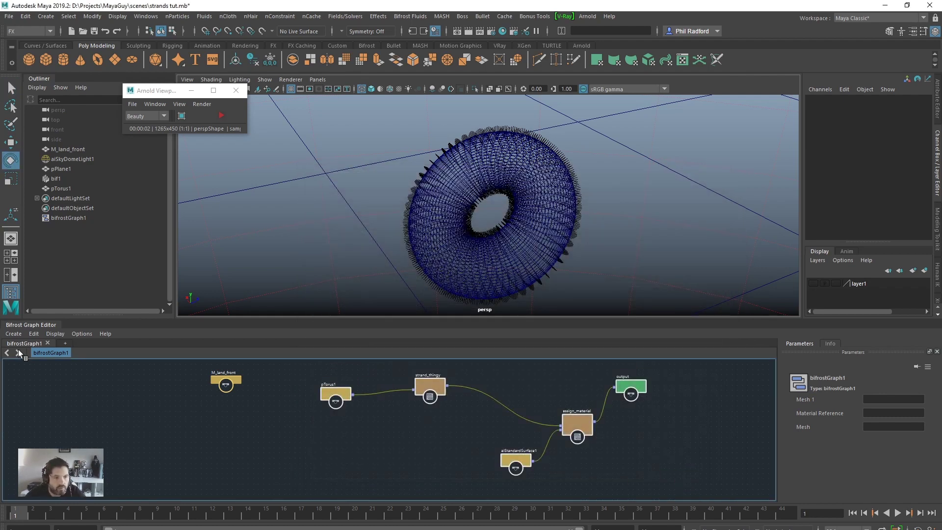
Step: Close the bifrostGraph1 graph and delete bifrostGraph1 from the scene
left_click(45, 343)
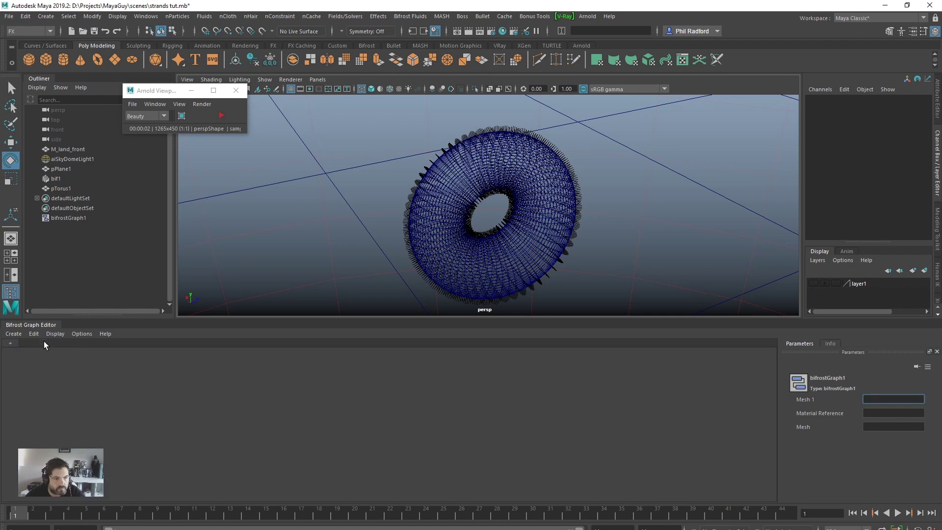
left_click(73, 219)
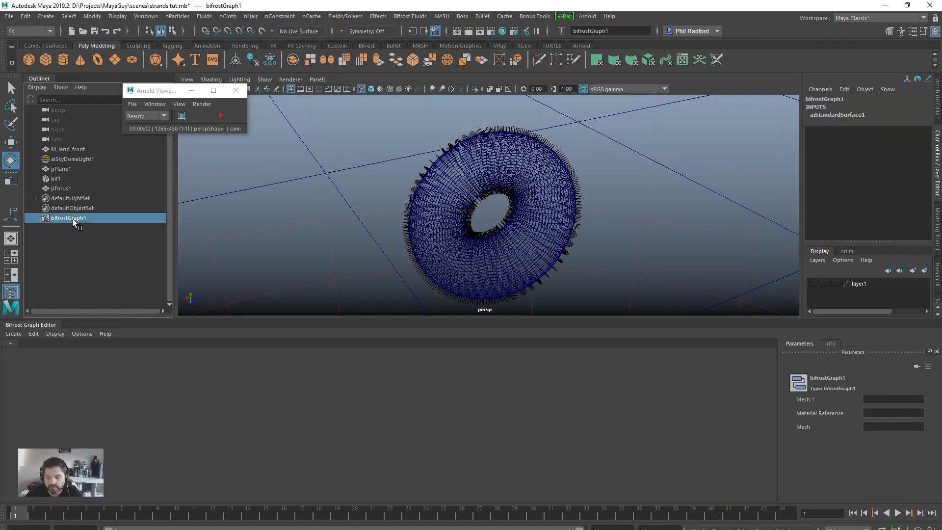
key("Delete")
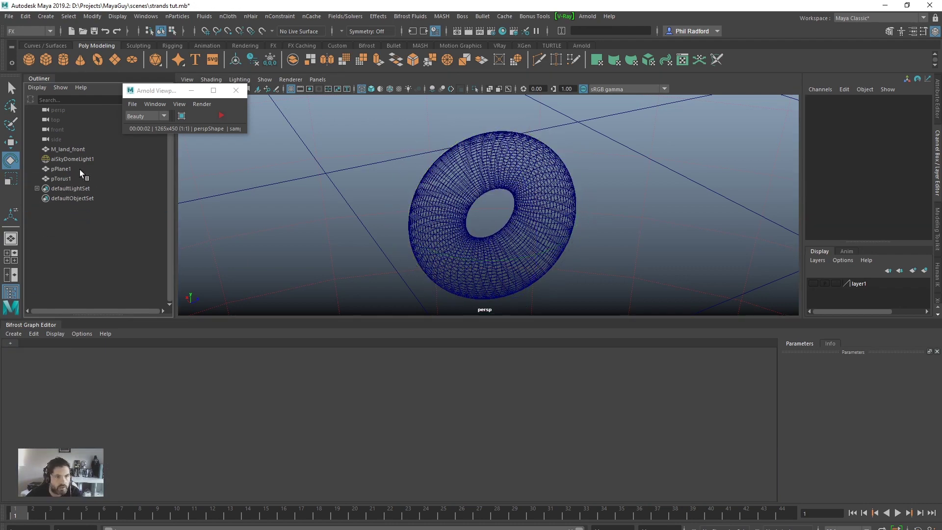
Step: Import the strange_thingy graph from the Bifrost Browser's madness category
left_click(145, 16)
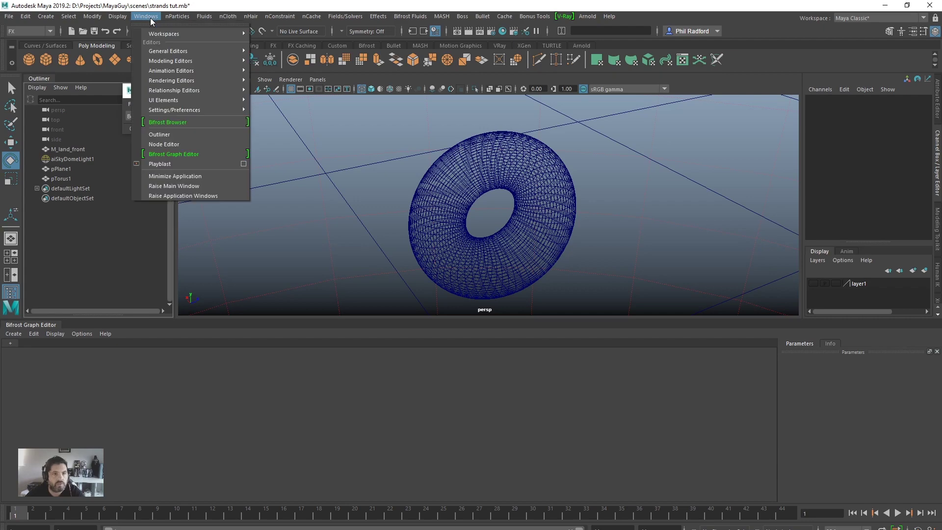
left_click(178, 123)
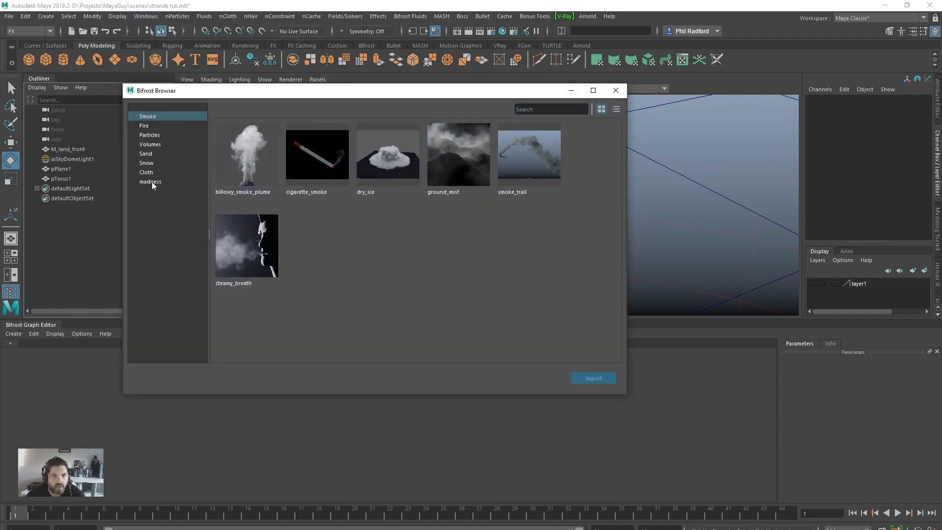
left_click_drag(234, 97, 392, 108)
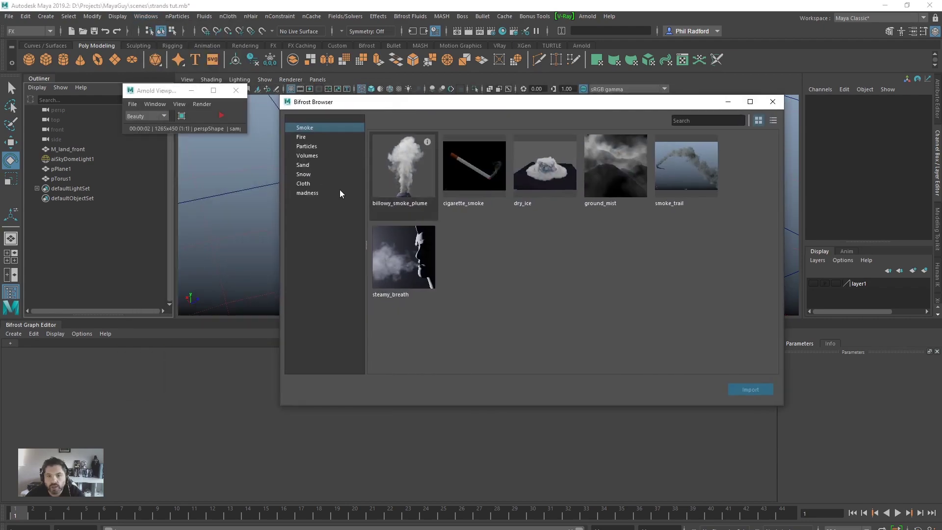
left_click(313, 191)
left_click(405, 161)
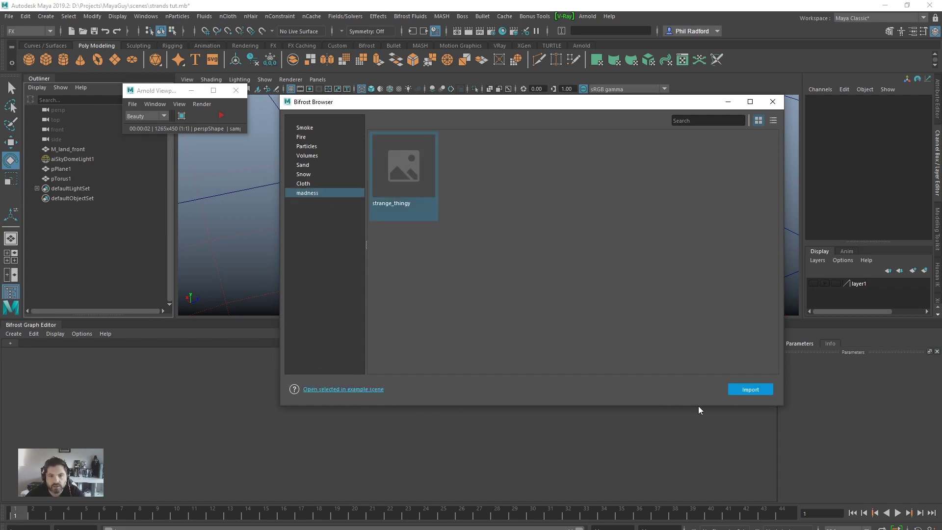
left_click(737, 392)
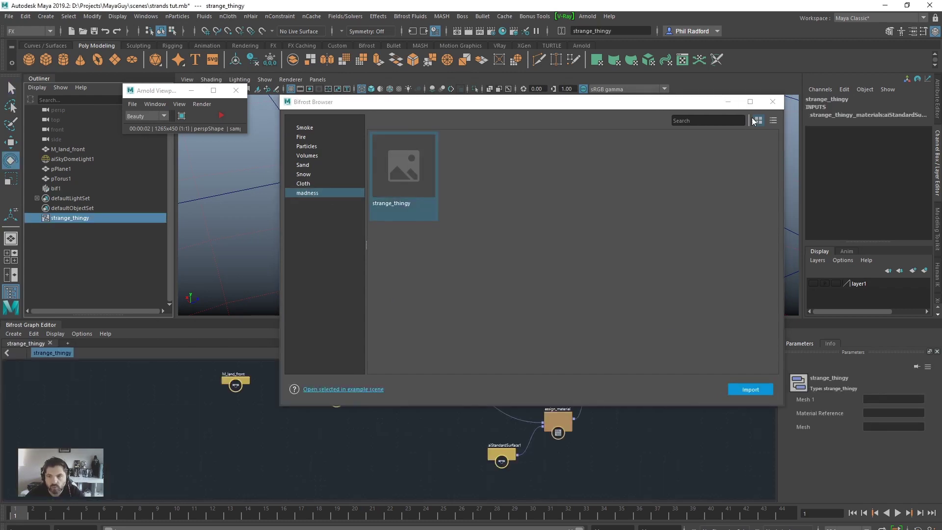
left_click(728, 102)
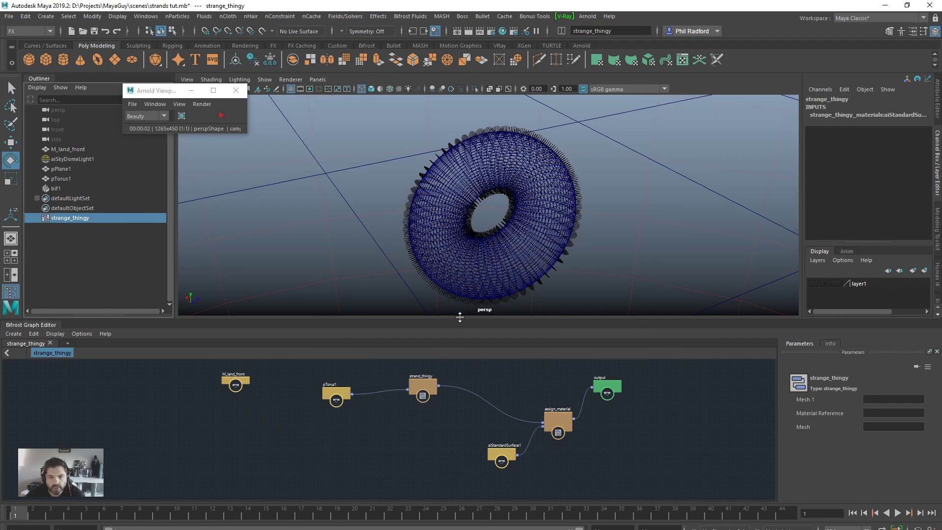